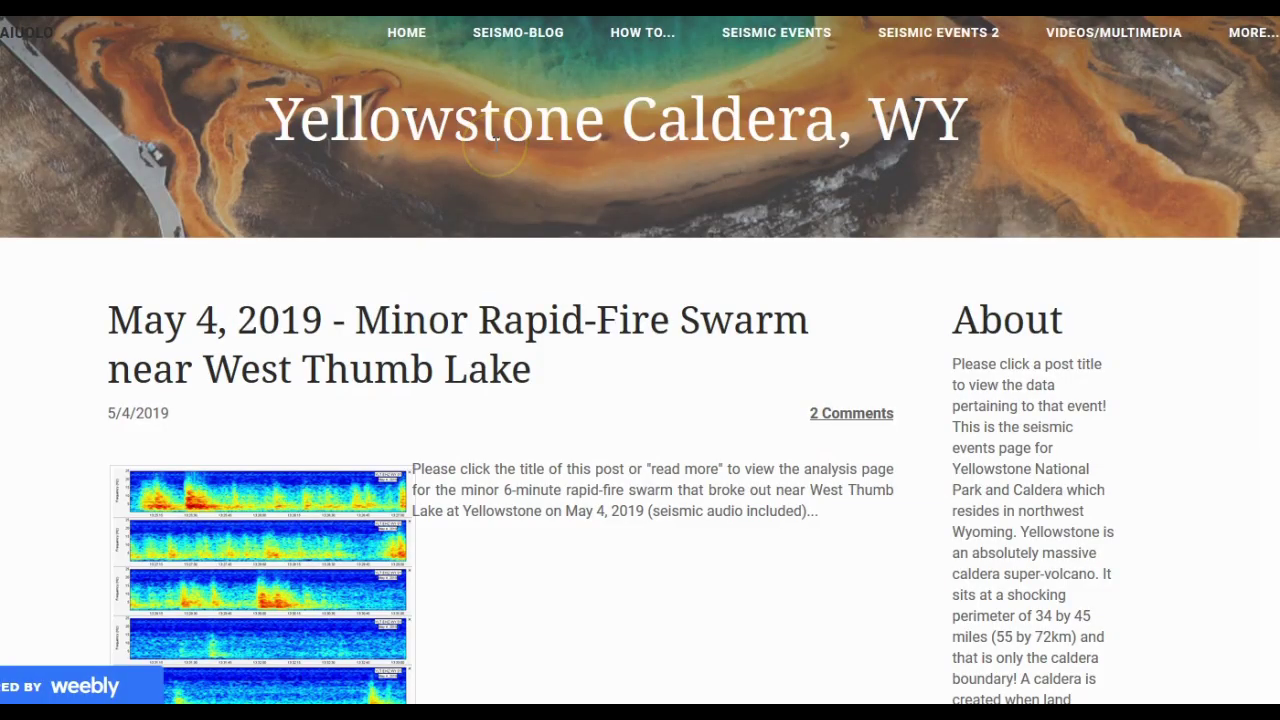
Scroll through the West Thumb Lake swarm post's spectrogram, seismogram and helicorder plots, then back up.
scroll(495, 145, "down", 1)
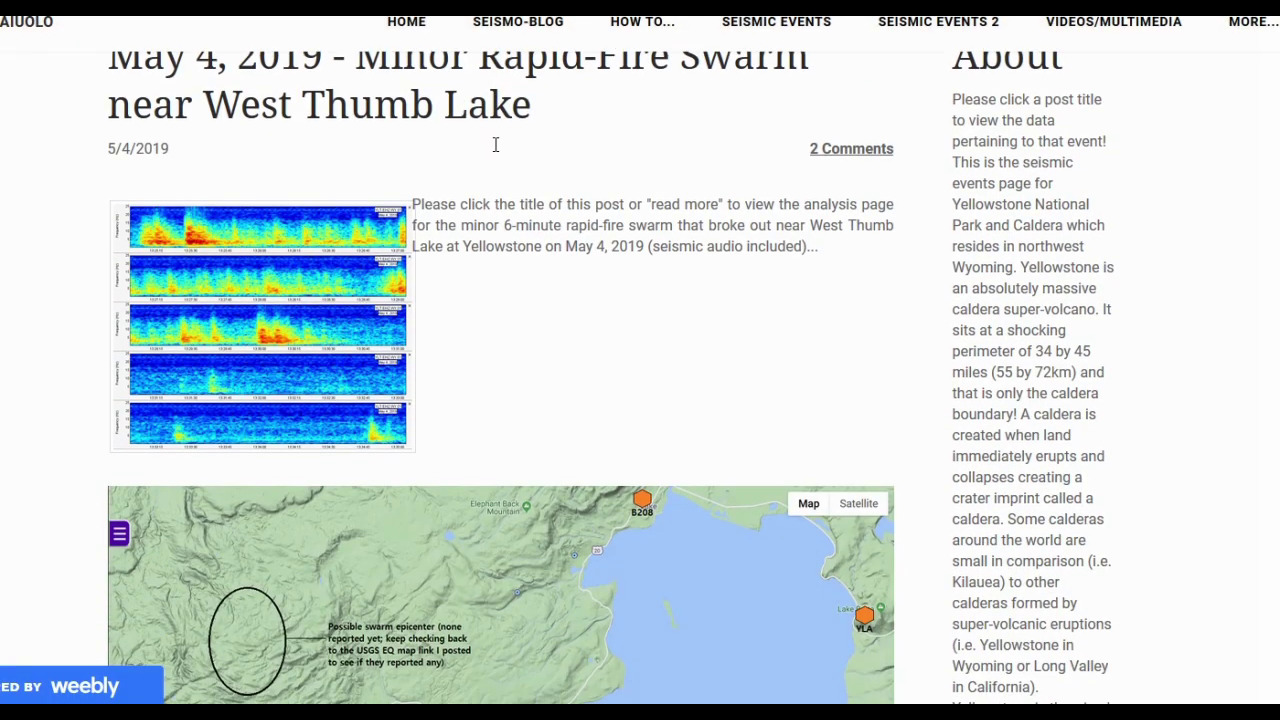
scroll(495, 145, "up", 1)
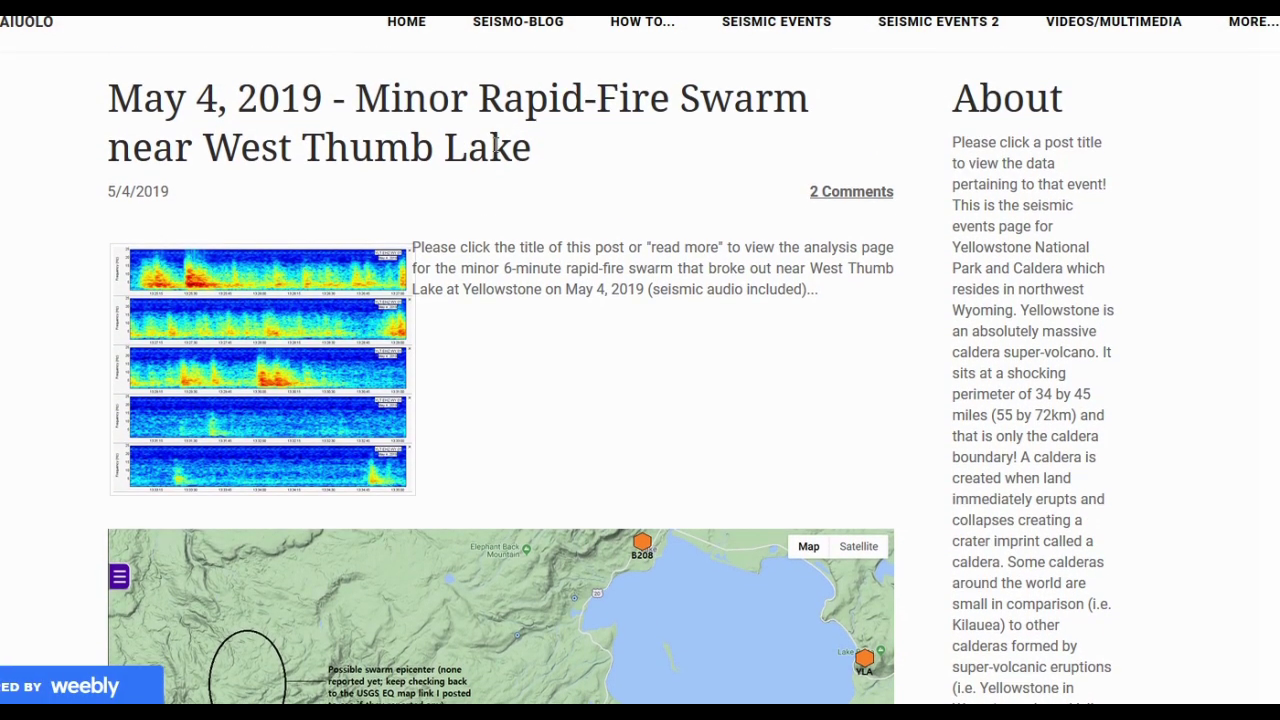
scroll(495, 145, "down", 2)
scroll(495, 145, "down", 4)
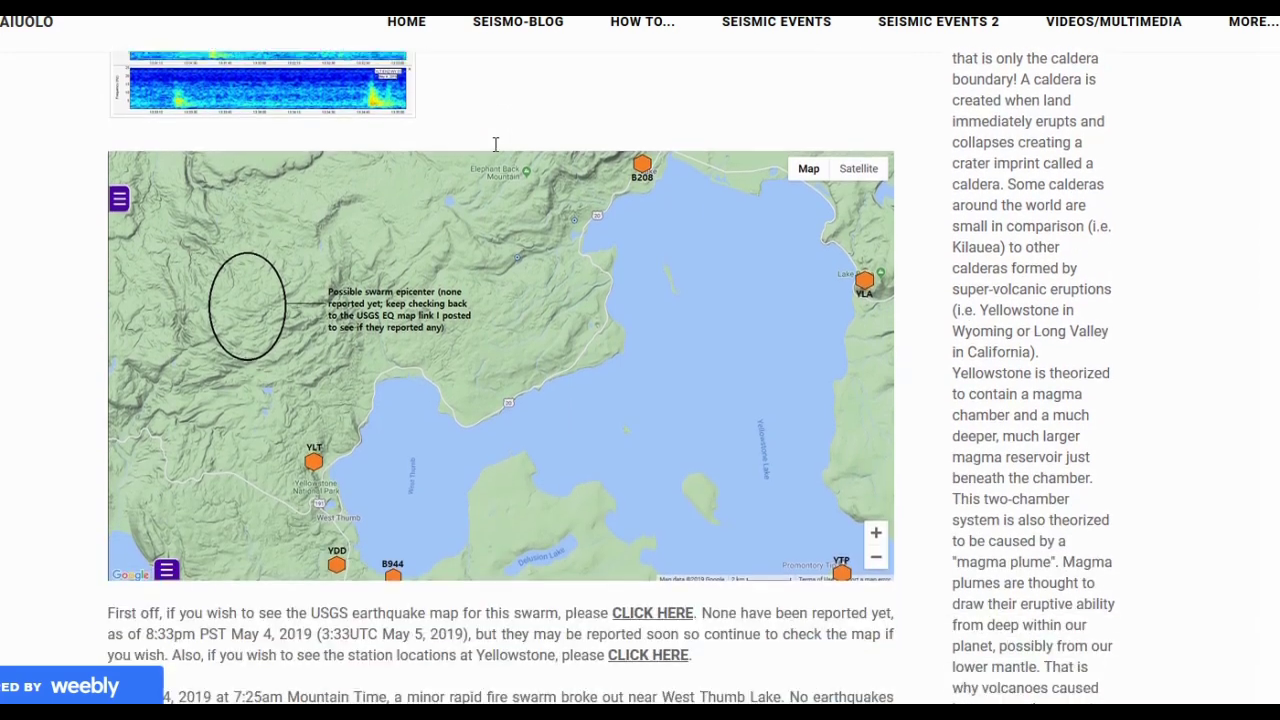
scroll(495, 145, "down", 8)
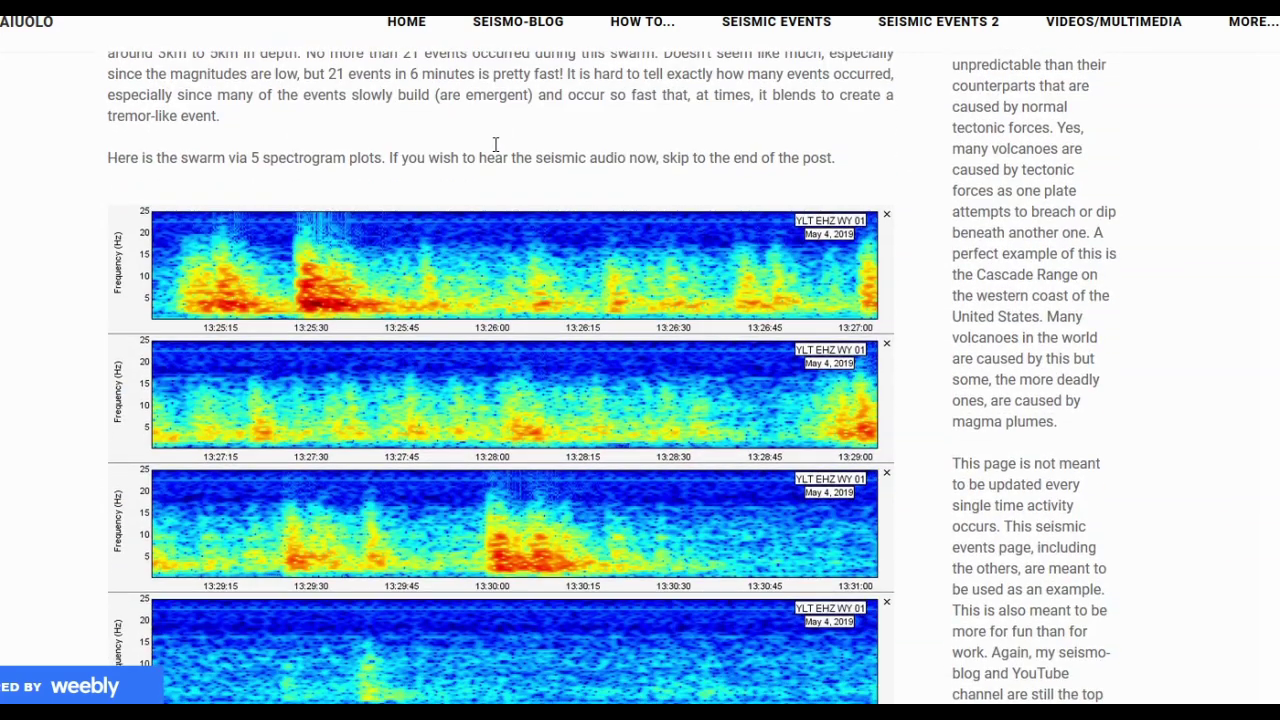
scroll(495, 145, "down", 6)
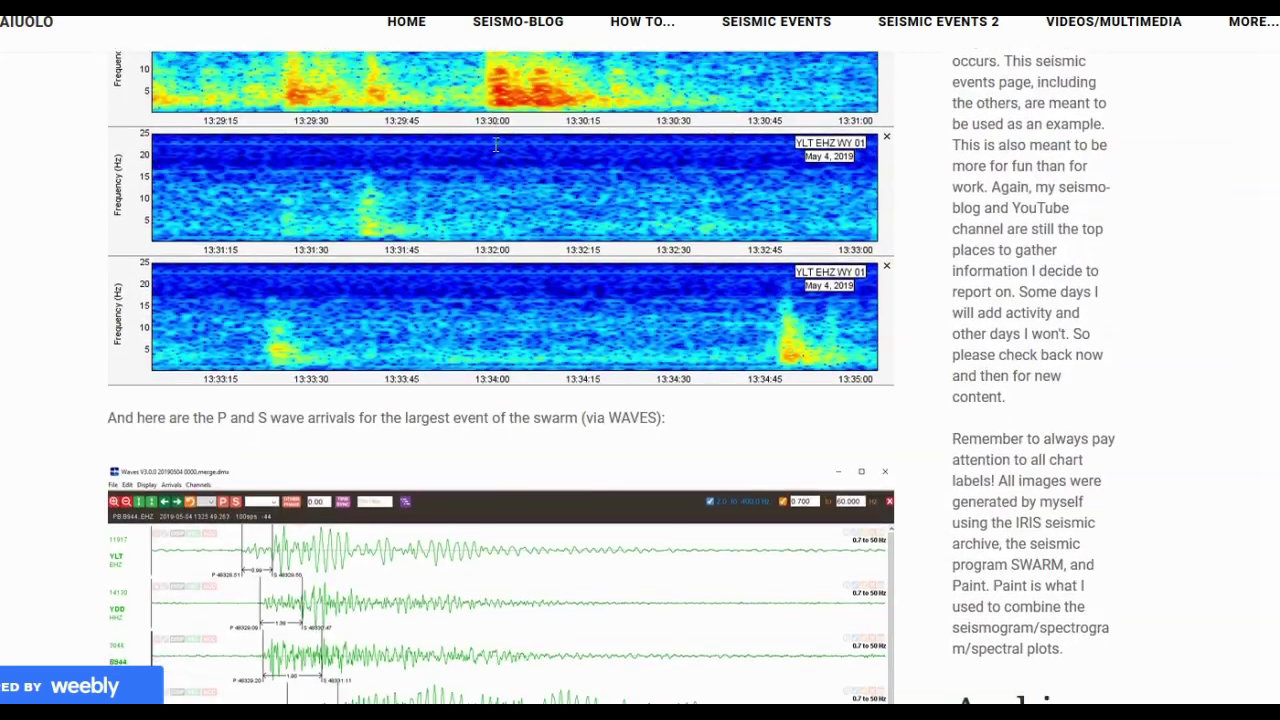
scroll(495, 145, "down", 5)
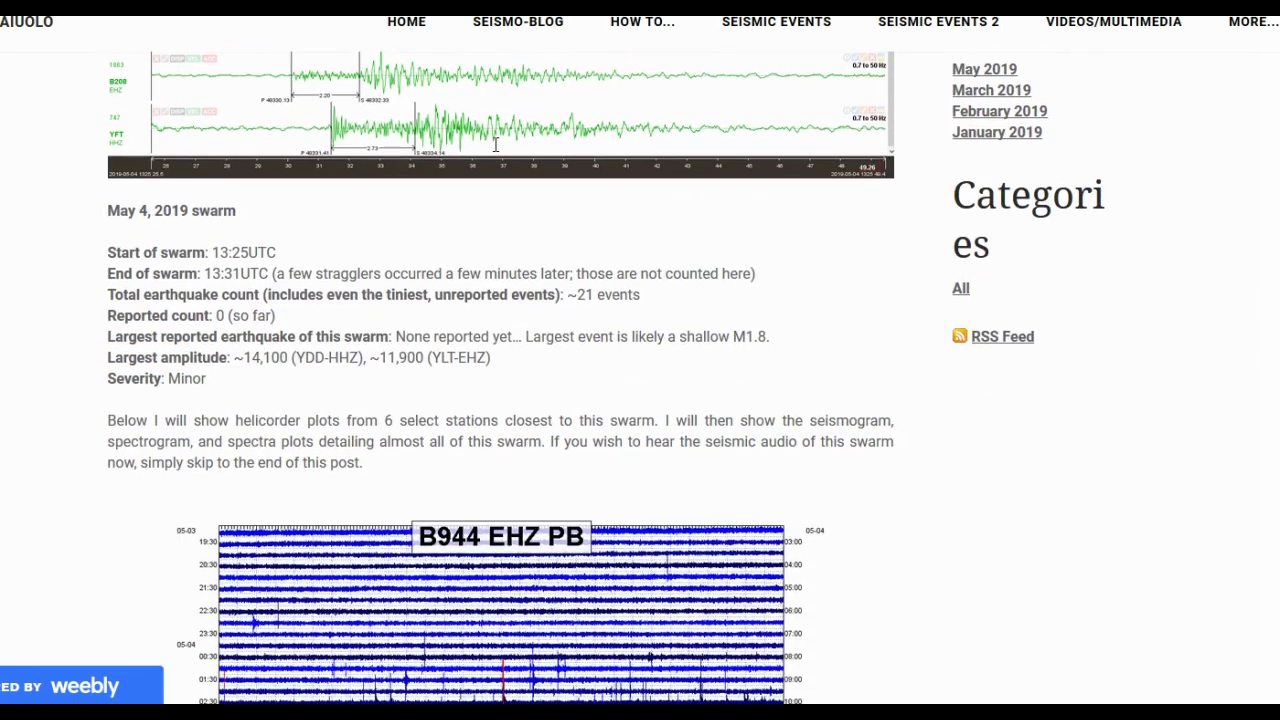
scroll(495, 145, "down", 10)
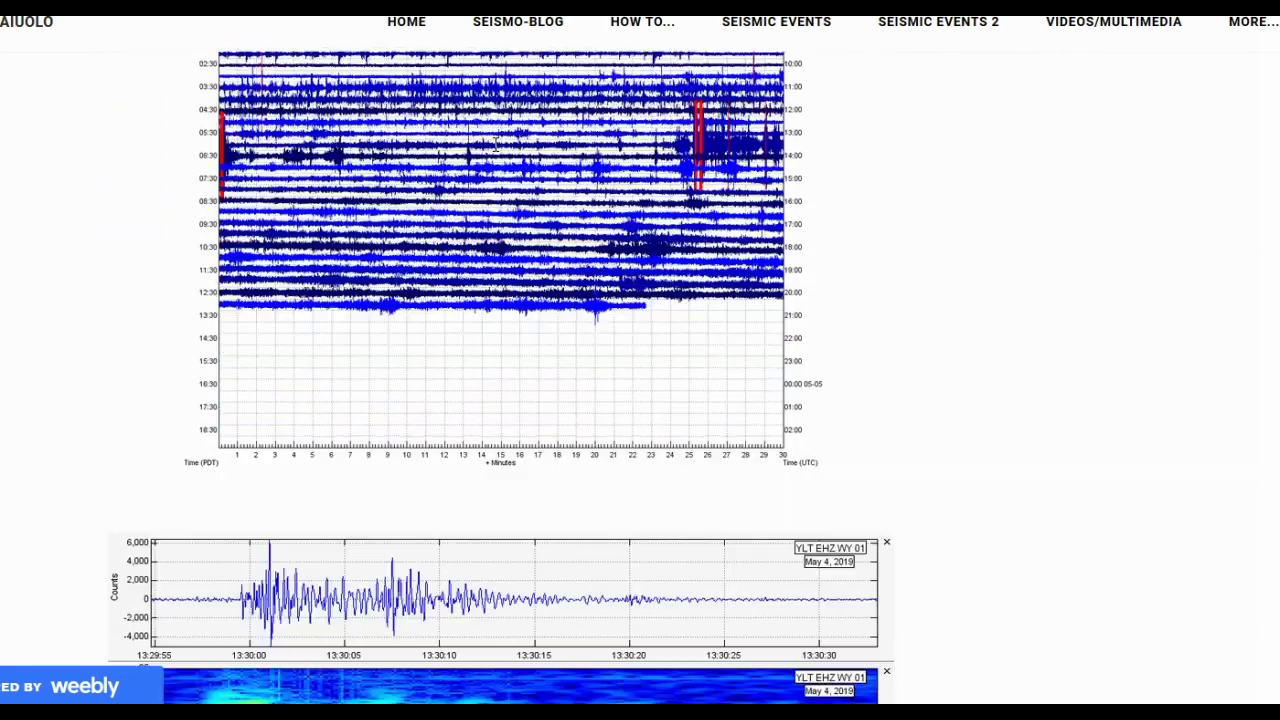
scroll(495, 145, "up", 20)
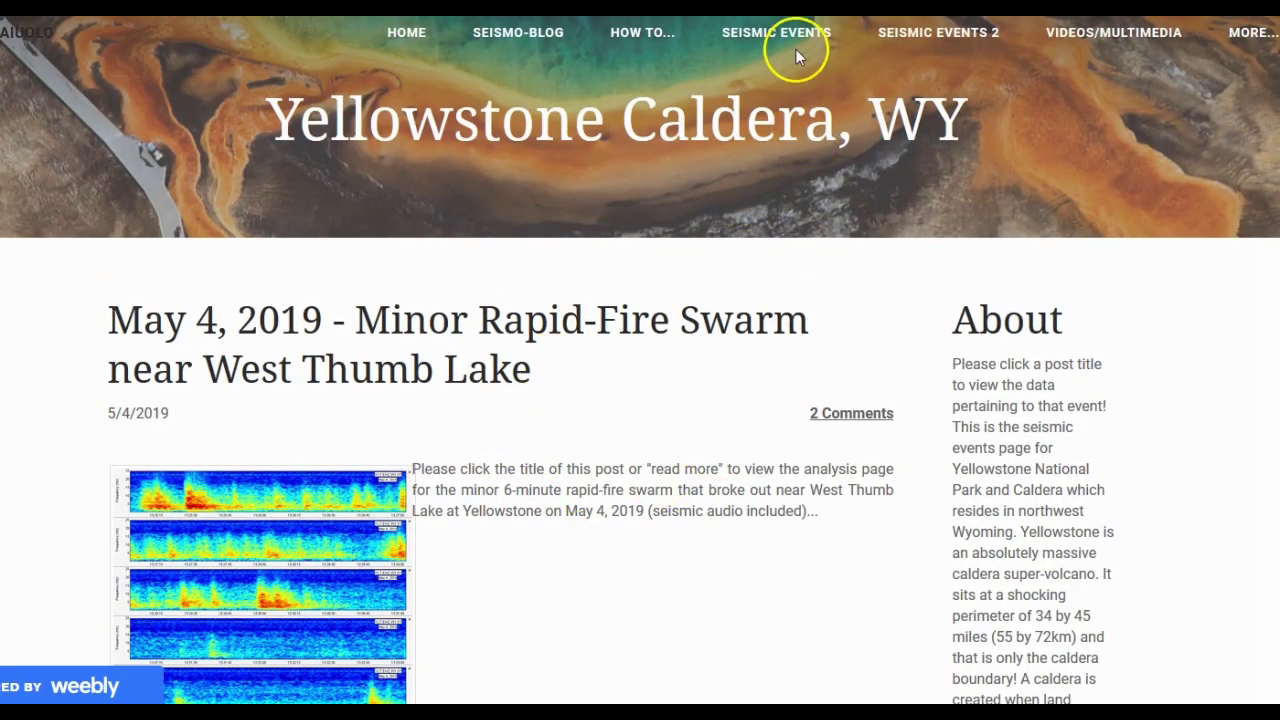
mouse_move(762, 38)
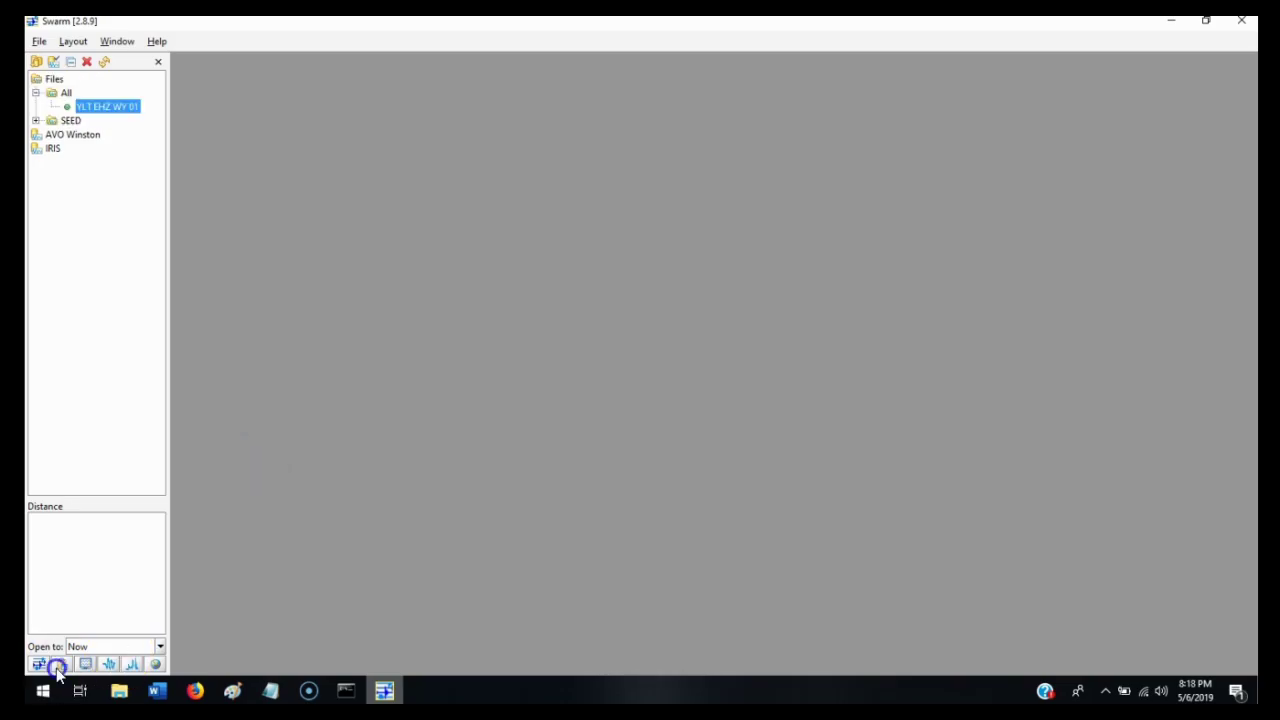
Open the YLT EHZ WY 01 helicorder, show the earlier 12 hours, and zoom the waveform to 13:25:28–13:25:40.
double_click(100, 106)
left_click(240, 100)
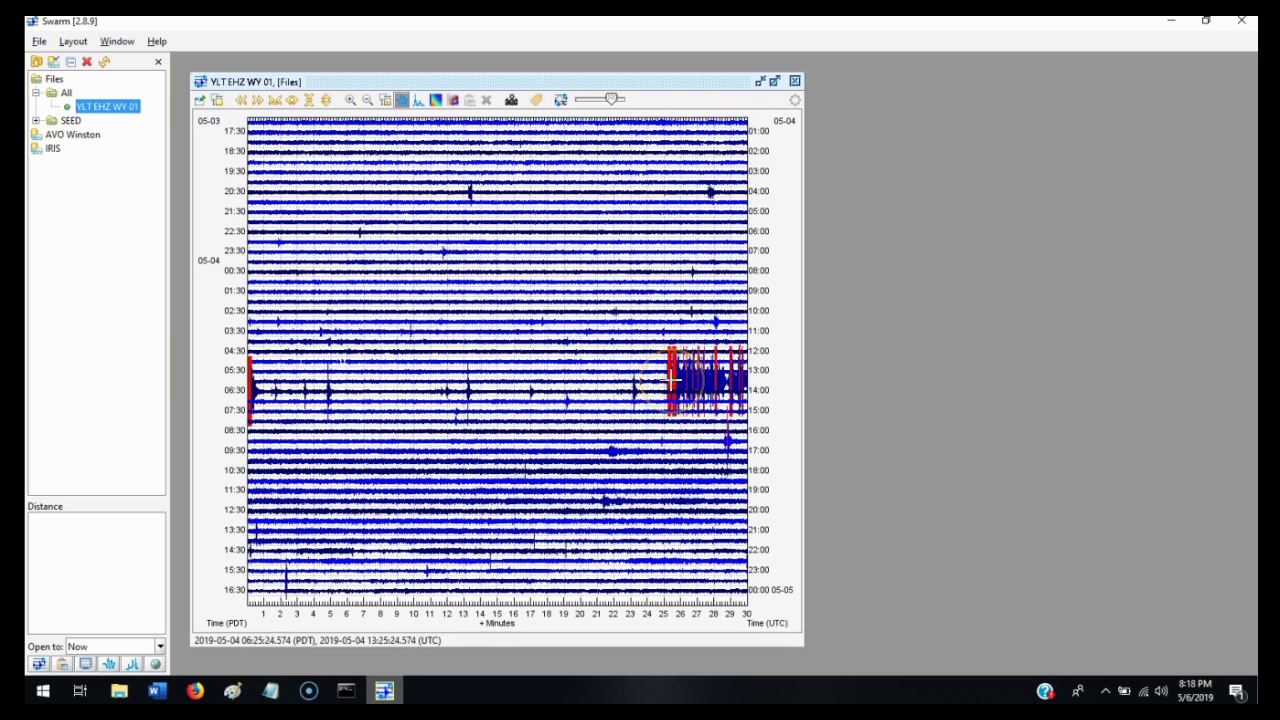
left_click(673, 380)
left_click(500, 303)
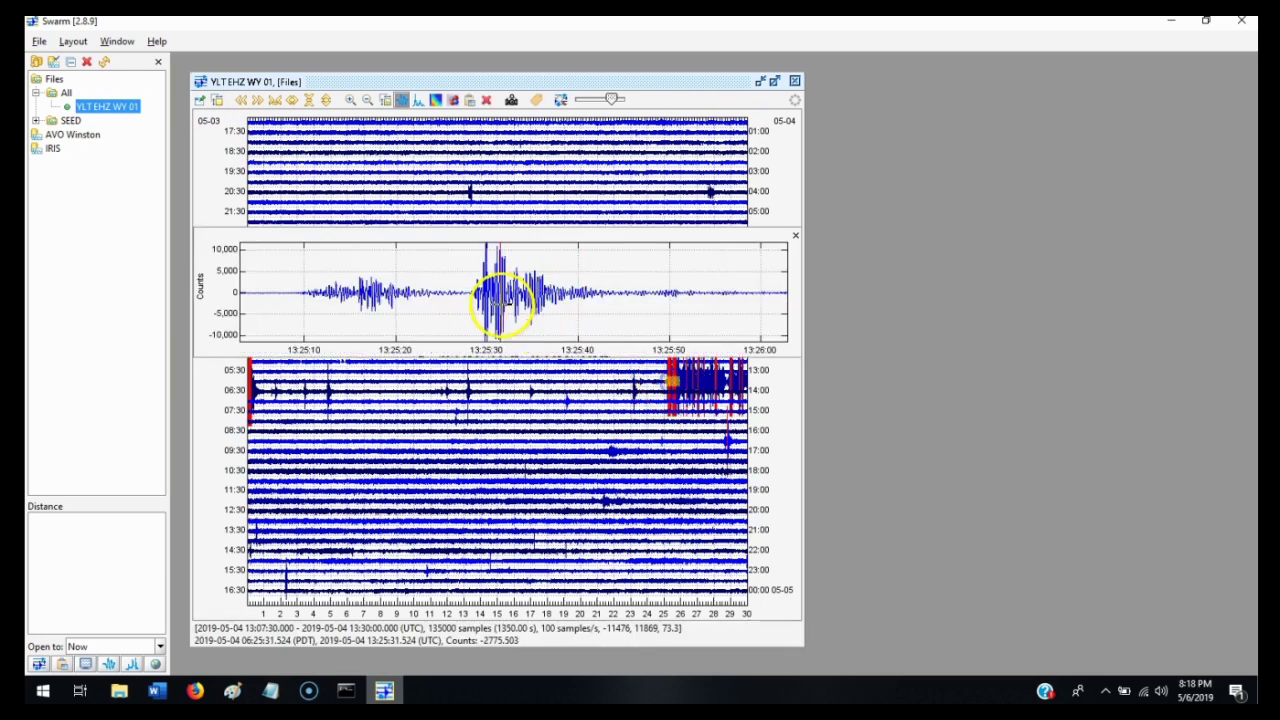
left_click_drag(468, 300, 590, 301)
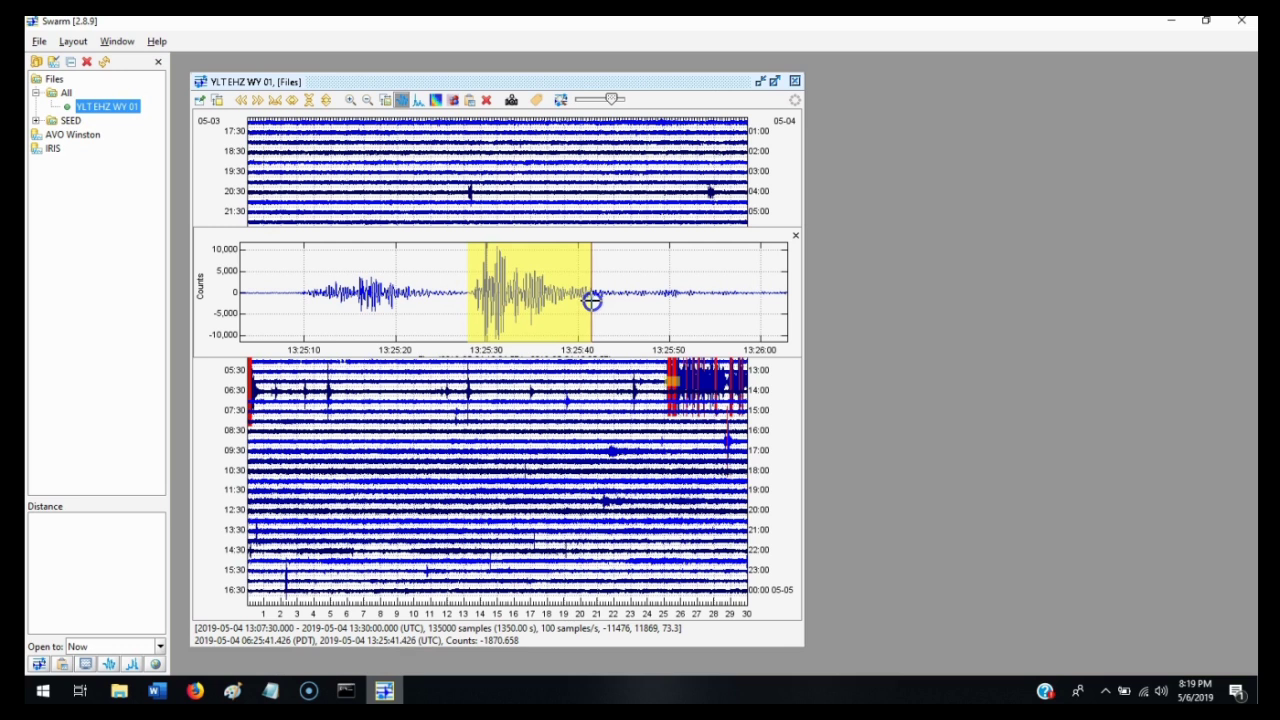
left_click_drag(591, 301, 592, 299)
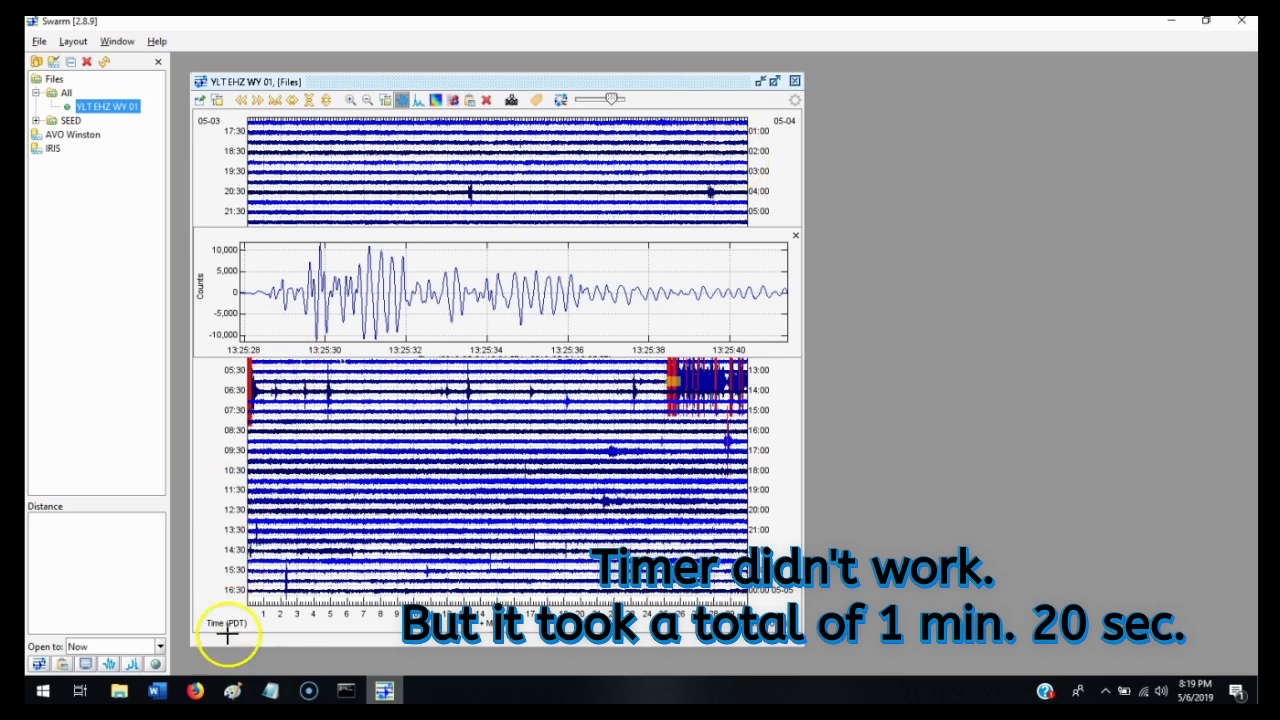
Crop the seismogram panel from the Swarm screenshot and paste it onto the blank Paint canvas.
mouse_move(233, 690)
left_click(147, 627)
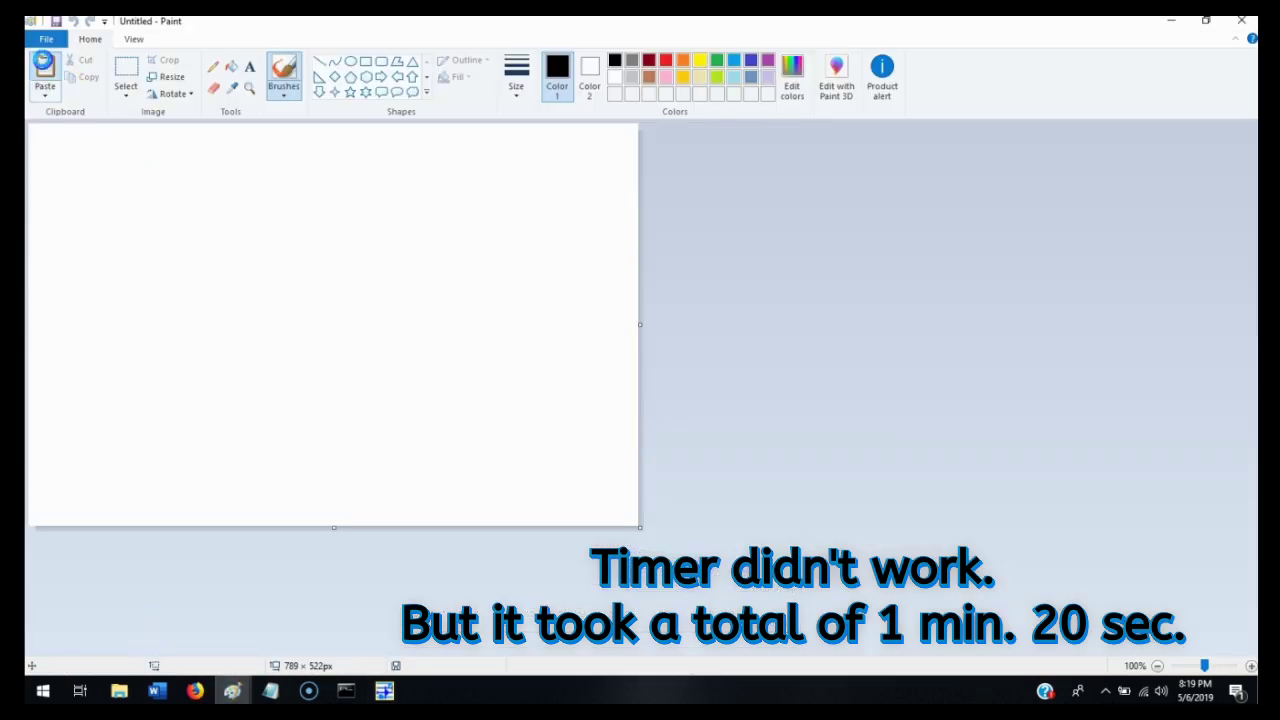
left_click(45, 68)
left_click(172, 56)
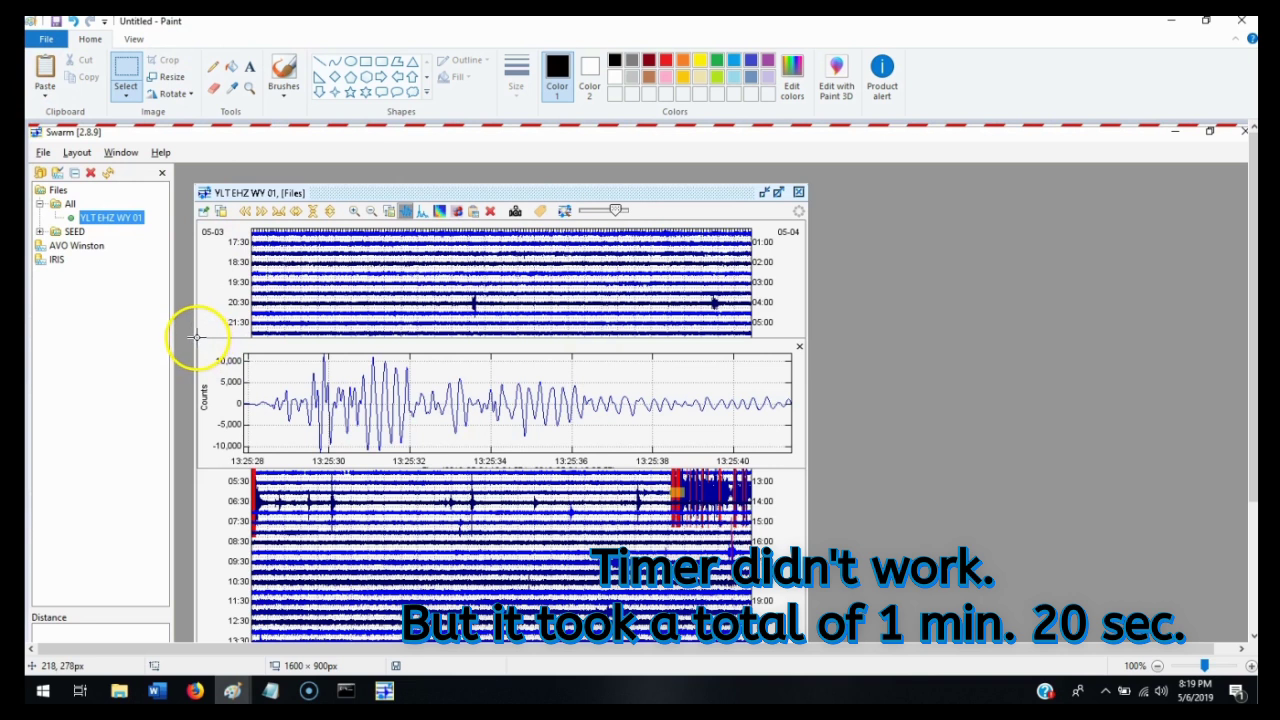
mouse_move(196, 339)
left_mouse_down()
mouse_move(796, 443)
mouse_move(806, 468)
left_mouse_up()
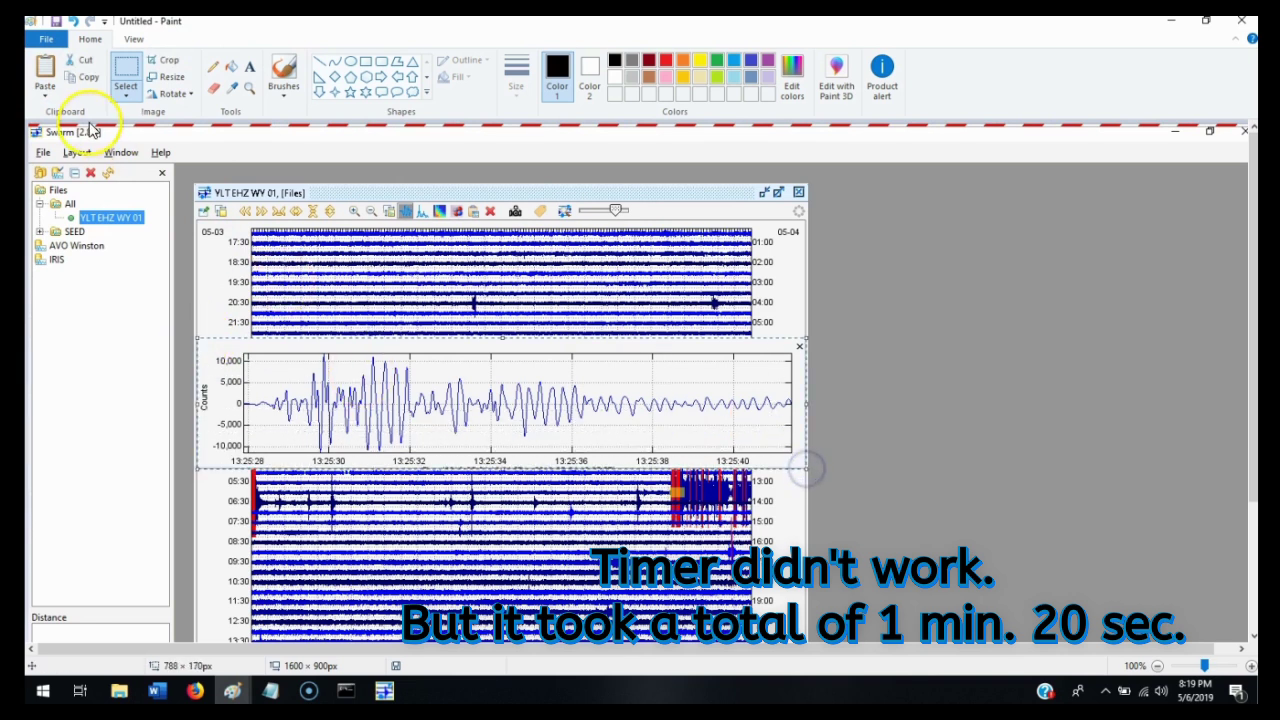
left_click(84, 77)
mouse_move(232, 690)
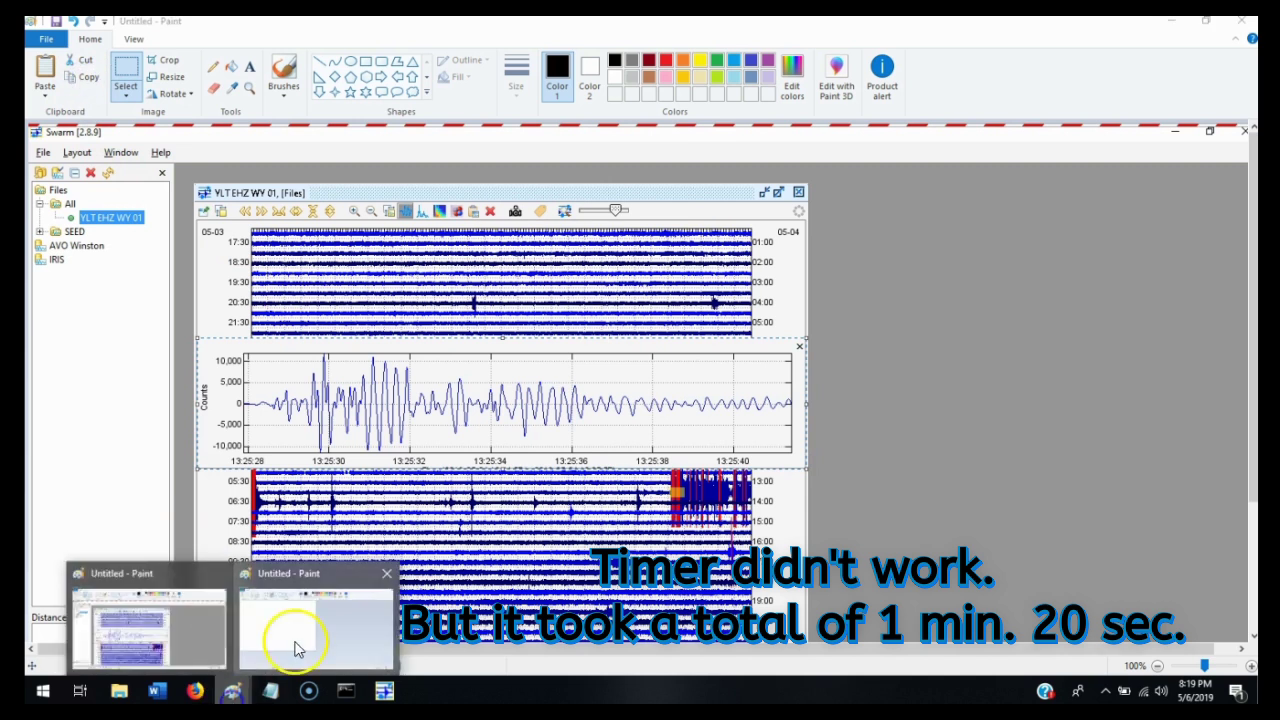
left_click(294, 648)
left_click(63, 74)
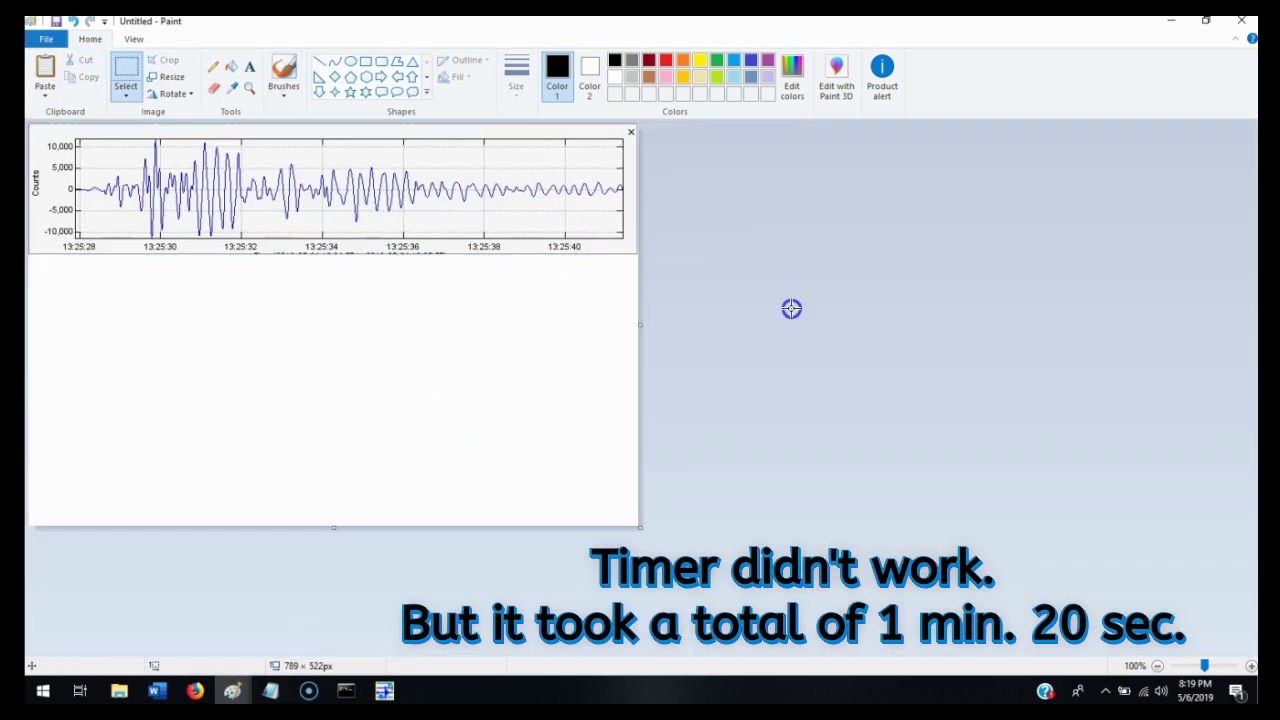
Capture the event's spectrogram and place it below the seismogram in the composite image.
left_click(384, 690)
left_click(437, 100)
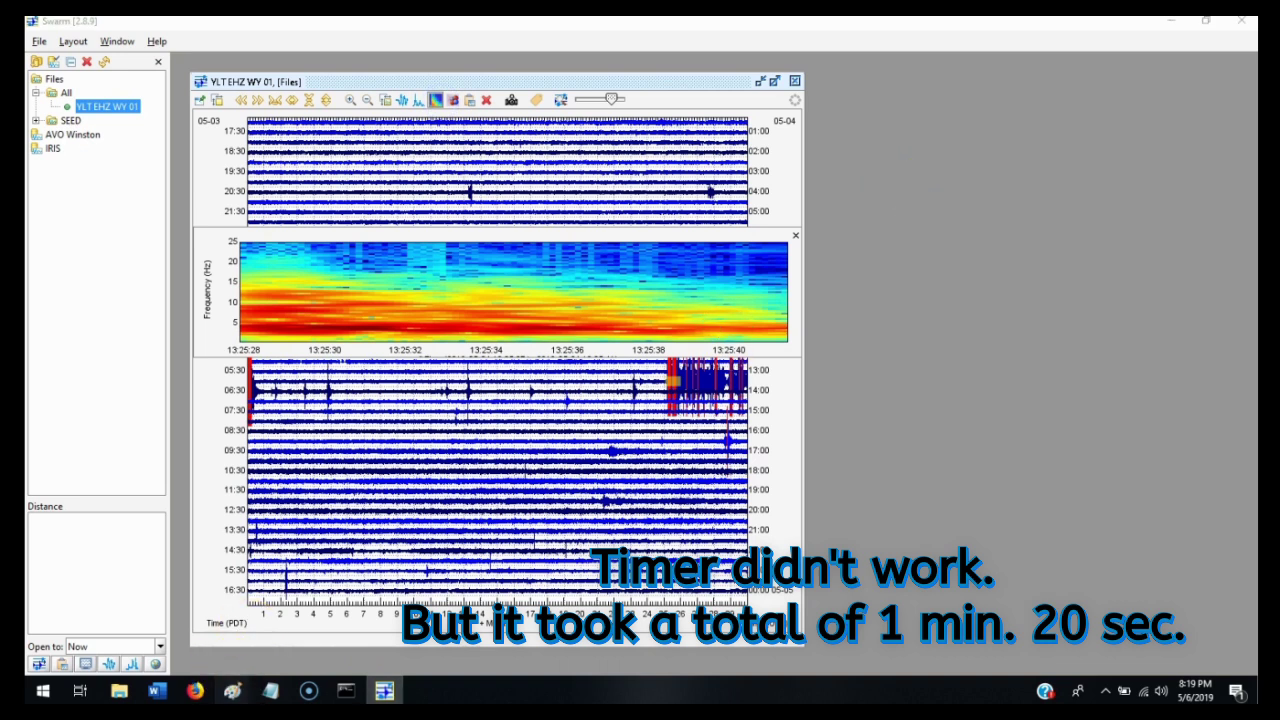
mouse_move(232, 690)
left_click(152, 626)
left_click(101, 68)
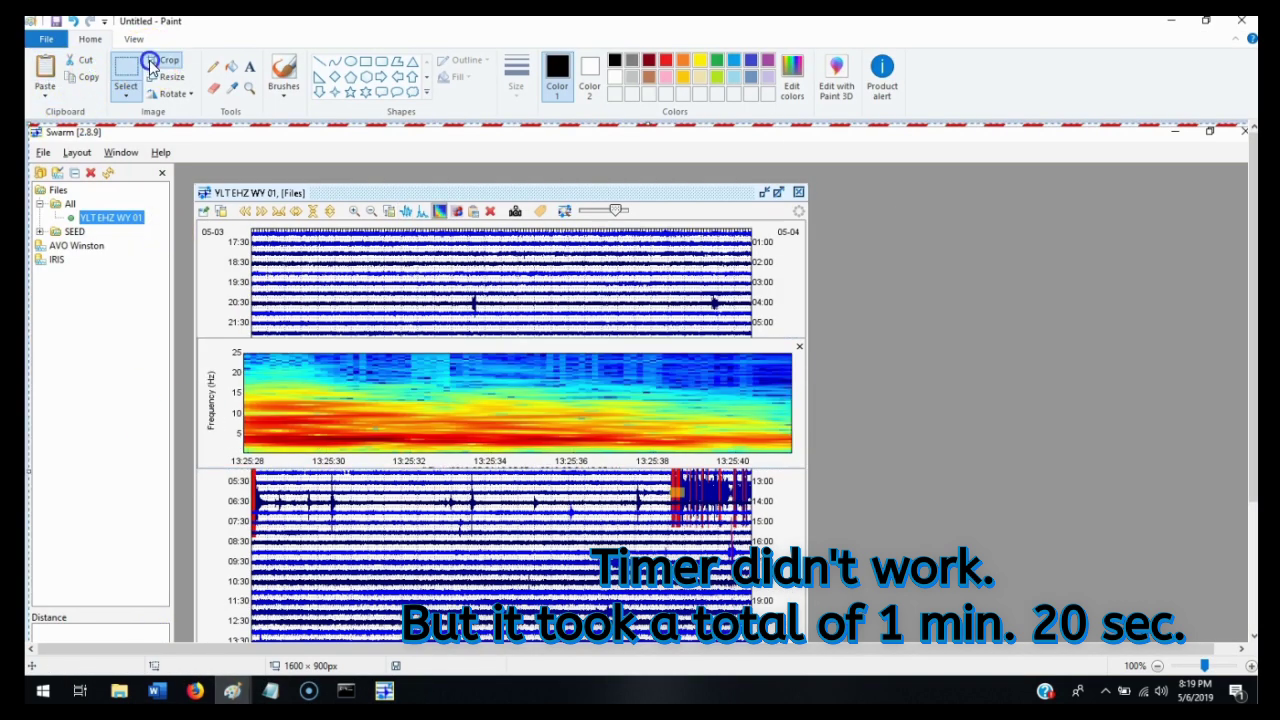
mouse_move(197, 337)
left_mouse_down()
mouse_move(575, 356)
mouse_move(807, 468)
left_mouse_up()
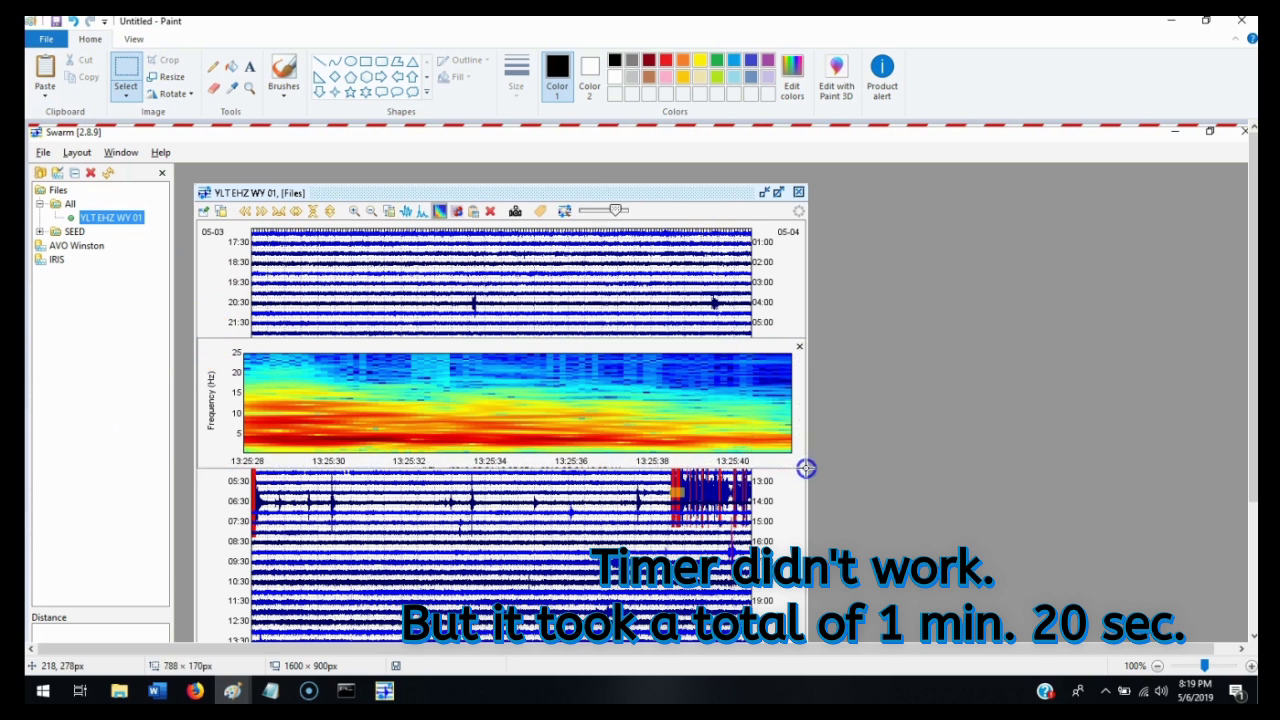
left_click(231, 690)
left_click(318, 615)
left_click(45, 70)
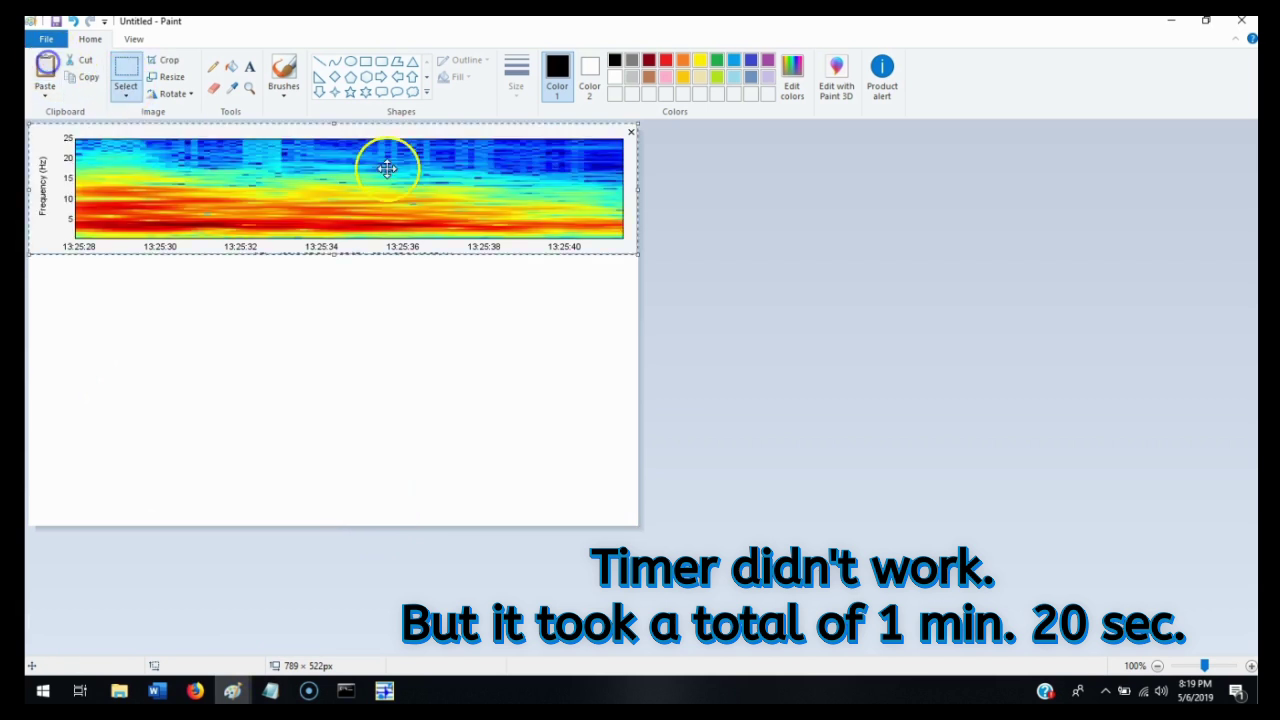
left_click_drag(543, 194, 543, 320)
left_click(742, 314)
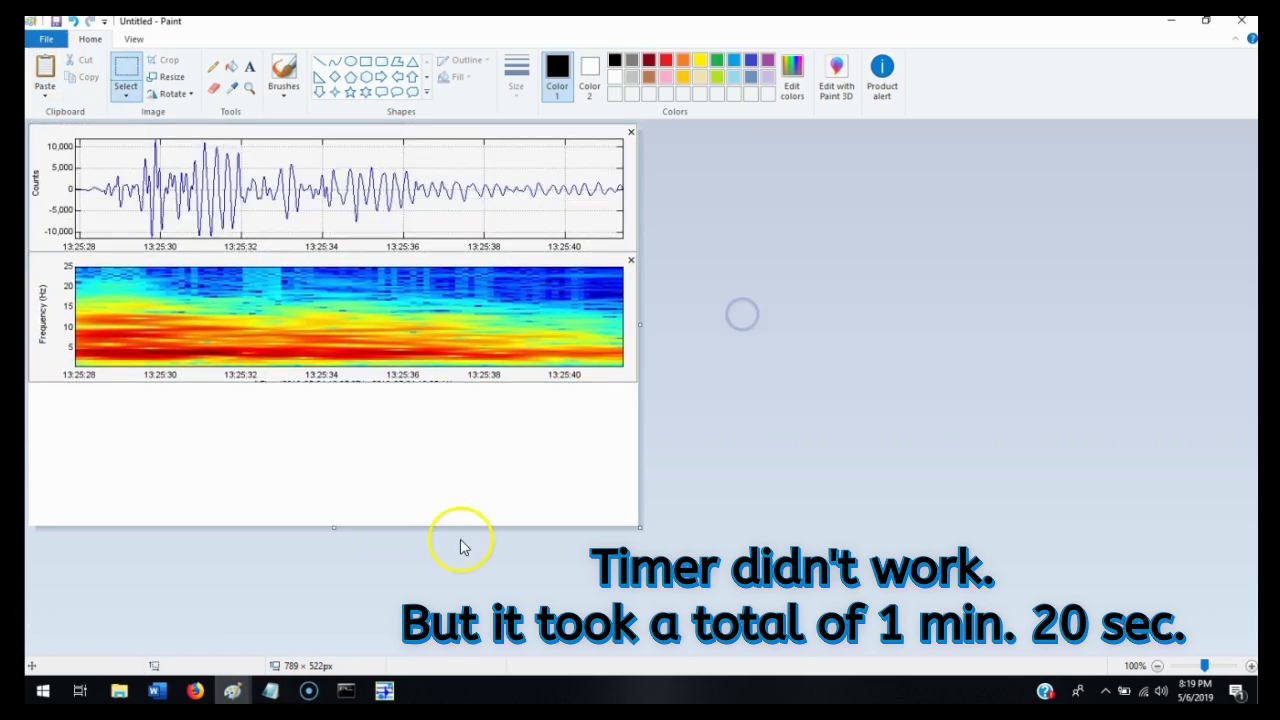
Show the event's power spectrum in Swarm with log power and log frequency turned off.
left_click(385, 690)
left_click(416, 101)
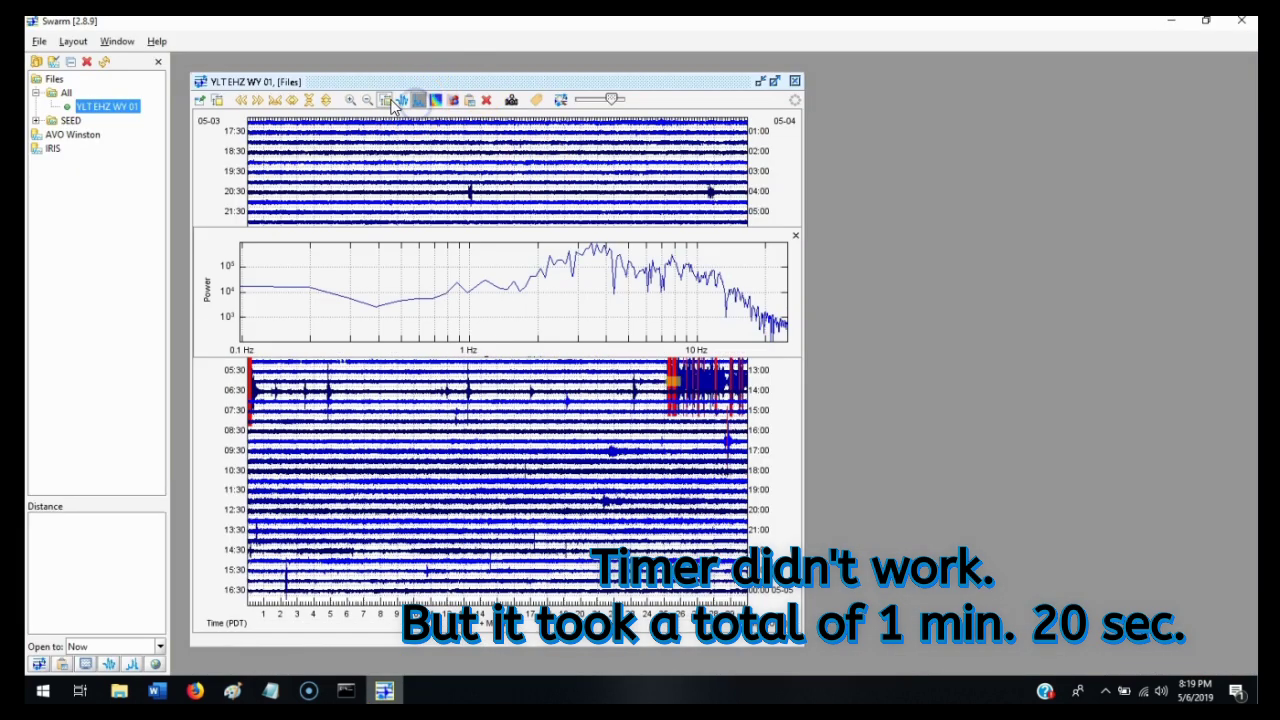
left_click(390, 103)
left_click(590, 269)
left_click(668, 269)
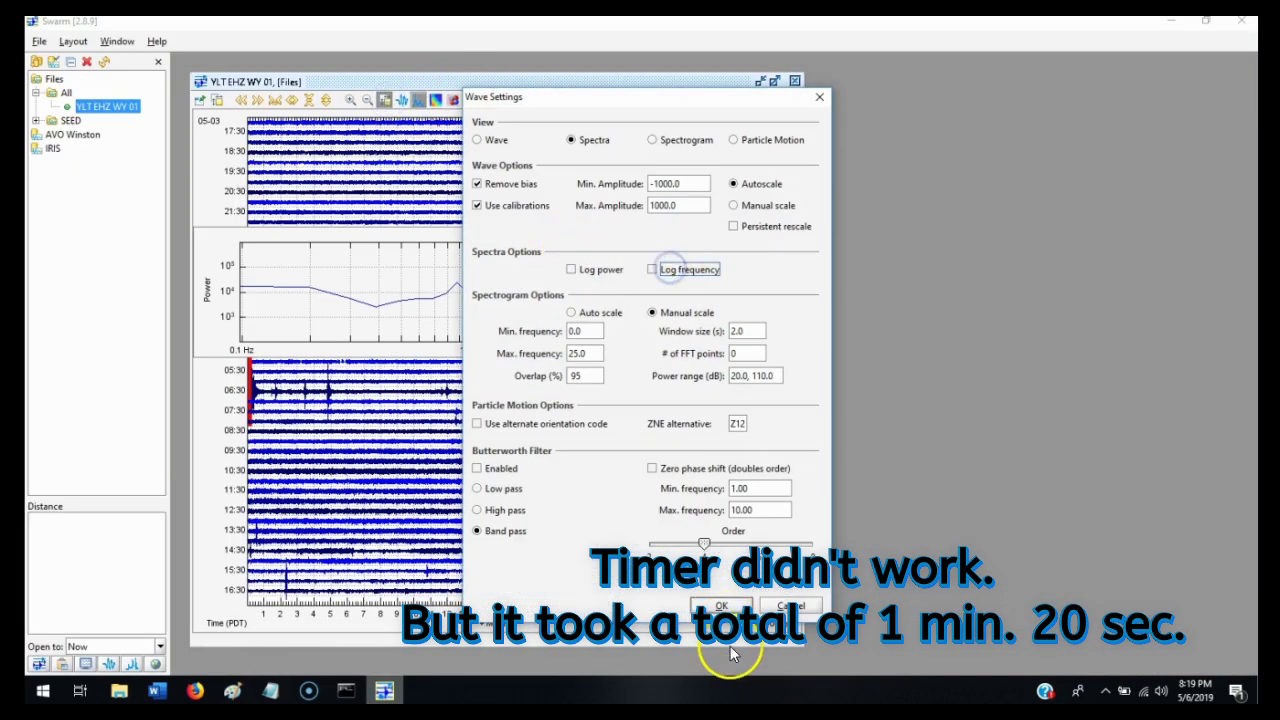
left_click(721, 605)
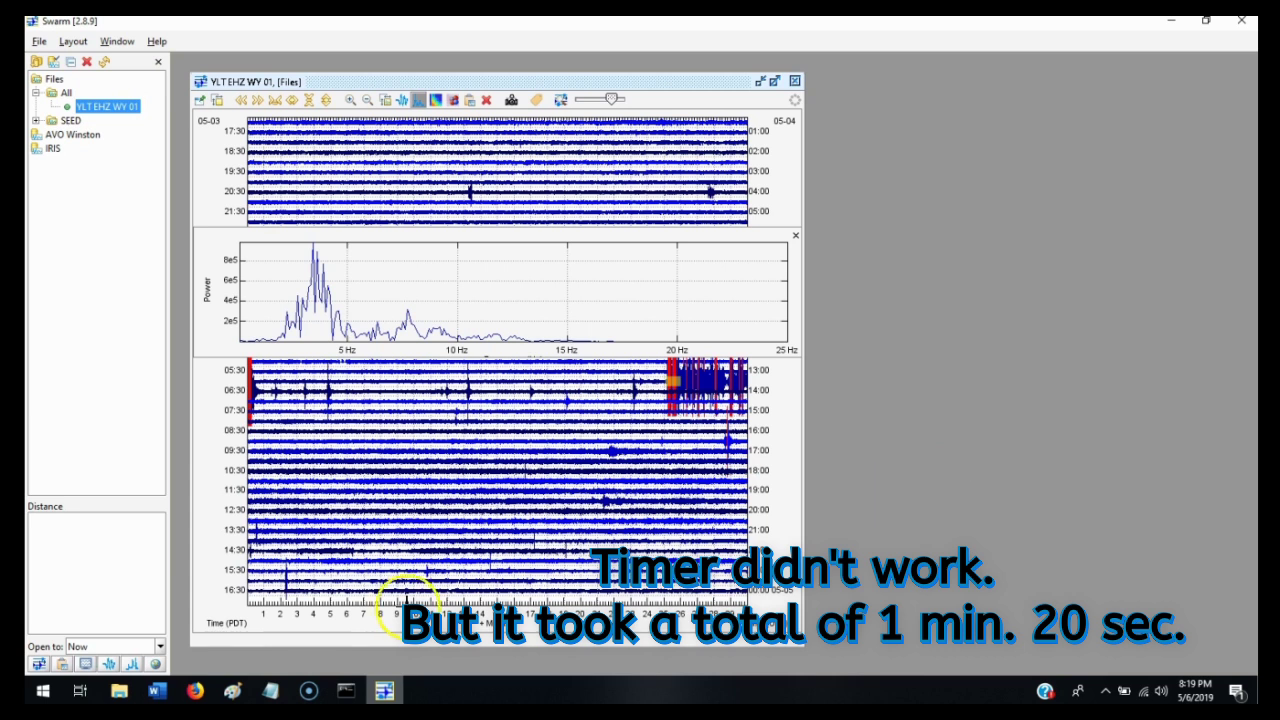
Crop the power-spectrum panel from the new screenshot and place it below the spectrogram.
left_click(232, 688)
left_click(166, 620)
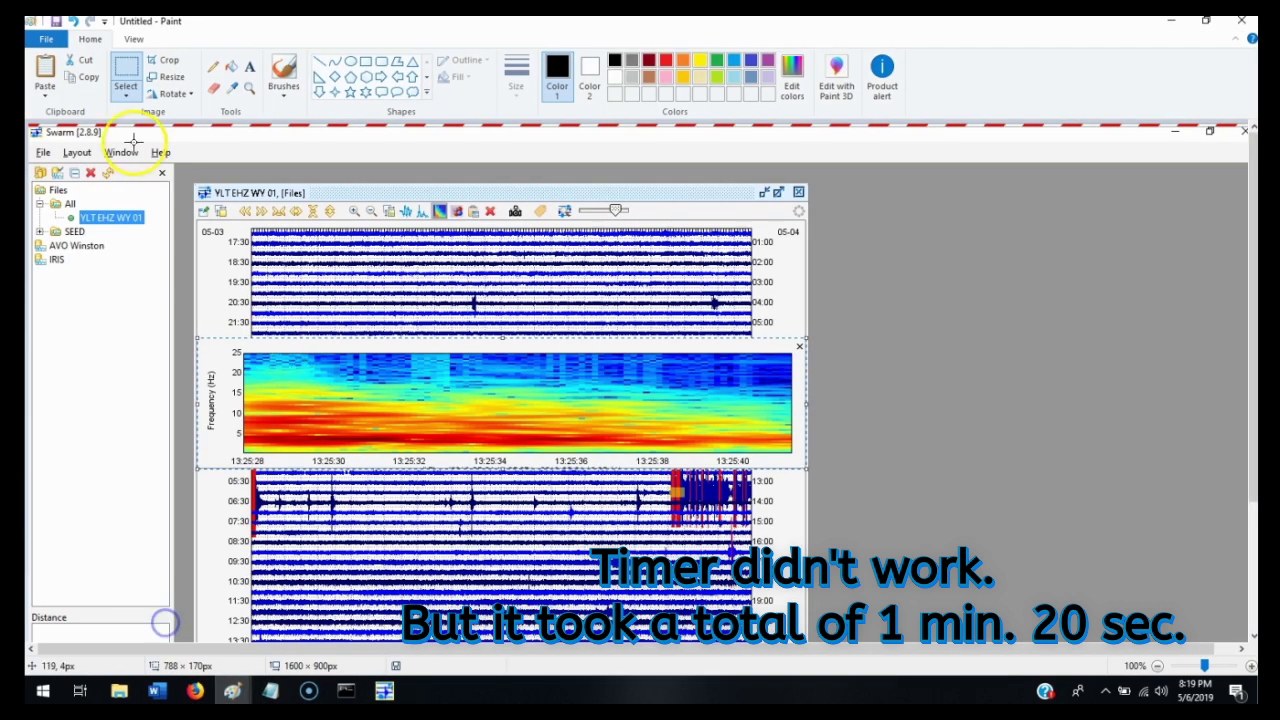
left_click(58, 84)
left_click(162, 59)
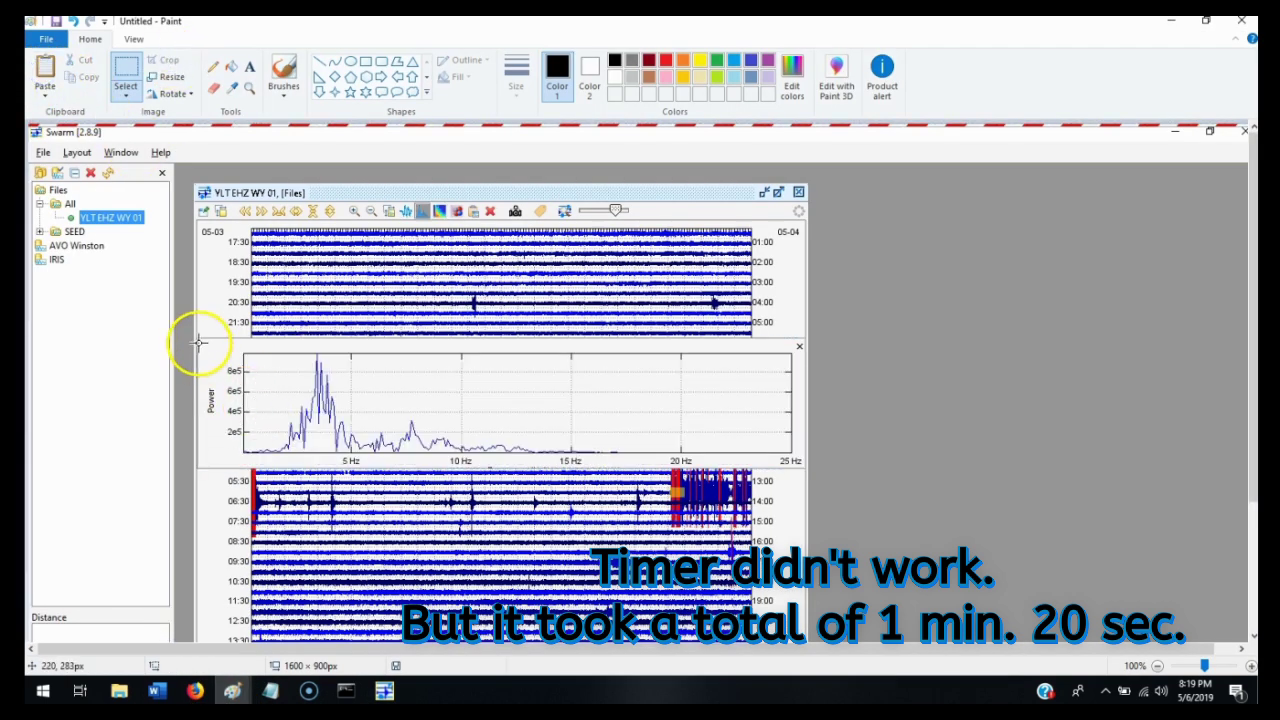
left_click_drag(197, 336, 806, 467)
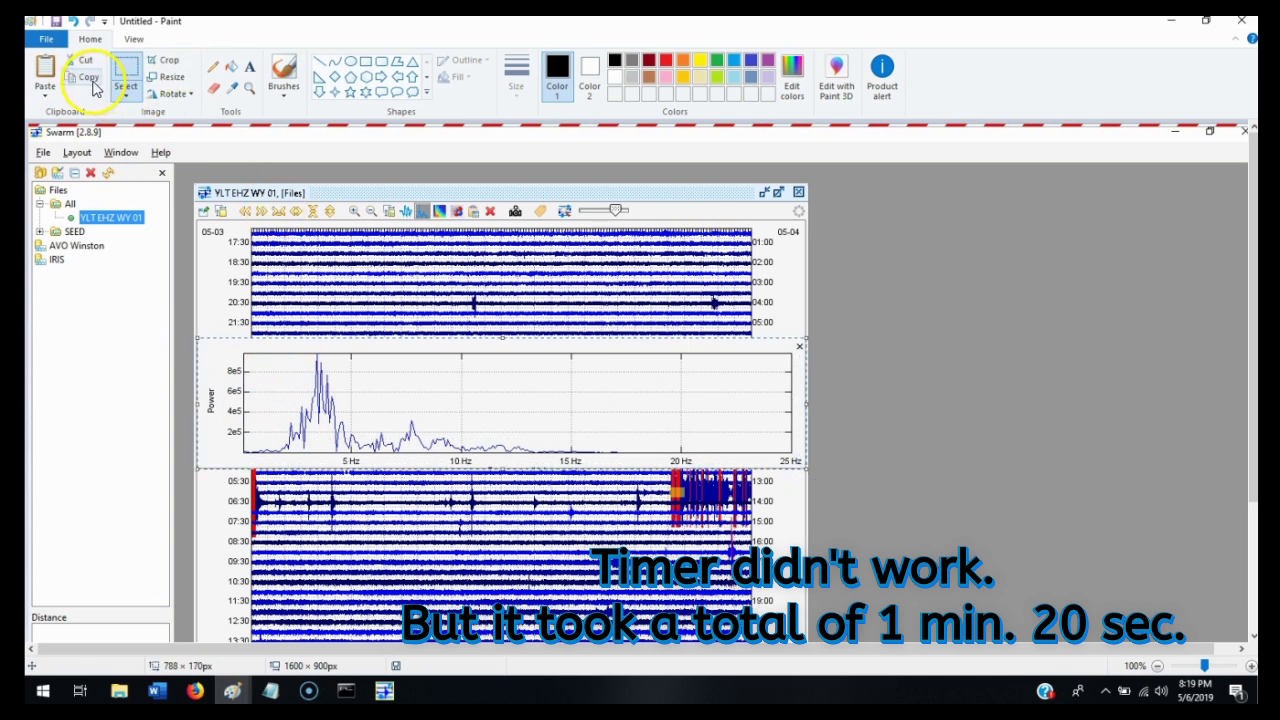
left_click(232, 690)
left_click(286, 651)
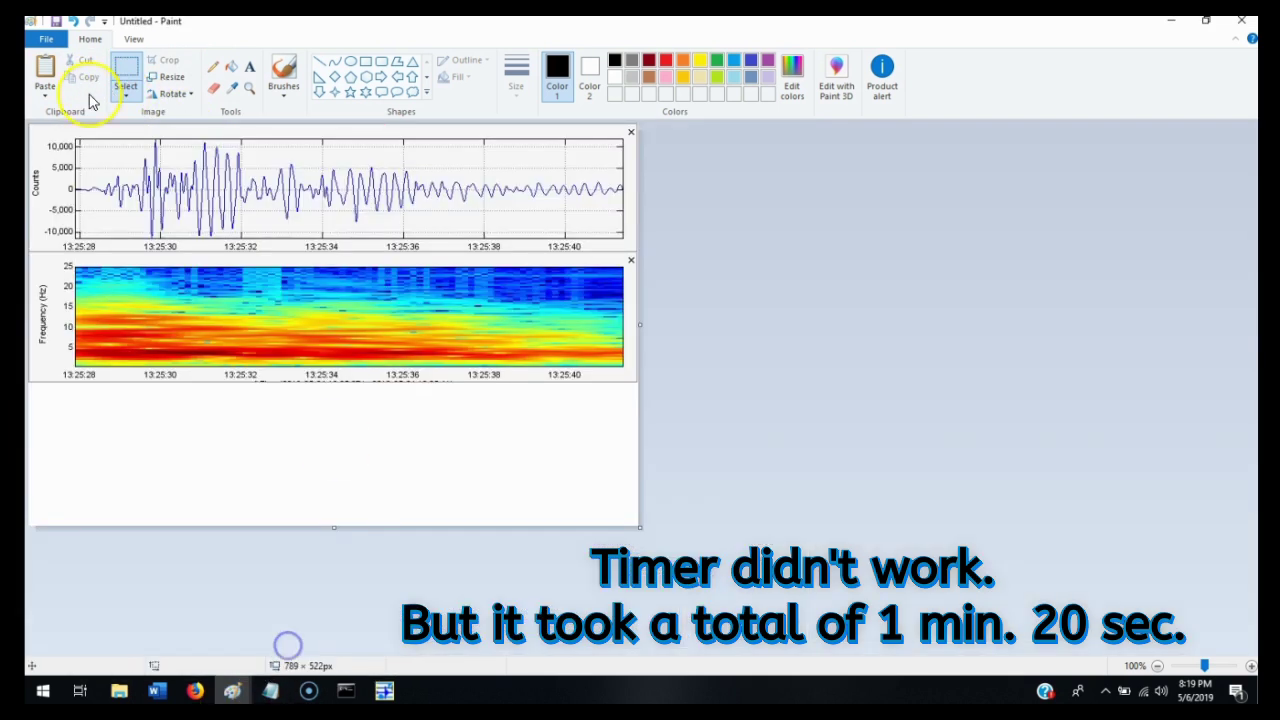
left_click(45, 66)
left_click_drag(435, 178, 435, 435)
Enlarge the canvas, add a '2019-05-04 WY_YLT_01_EHZ' label below the spectrum, and trim the canvas.
left_click_drag(336, 525, 336, 540)
left_click(250, 66)
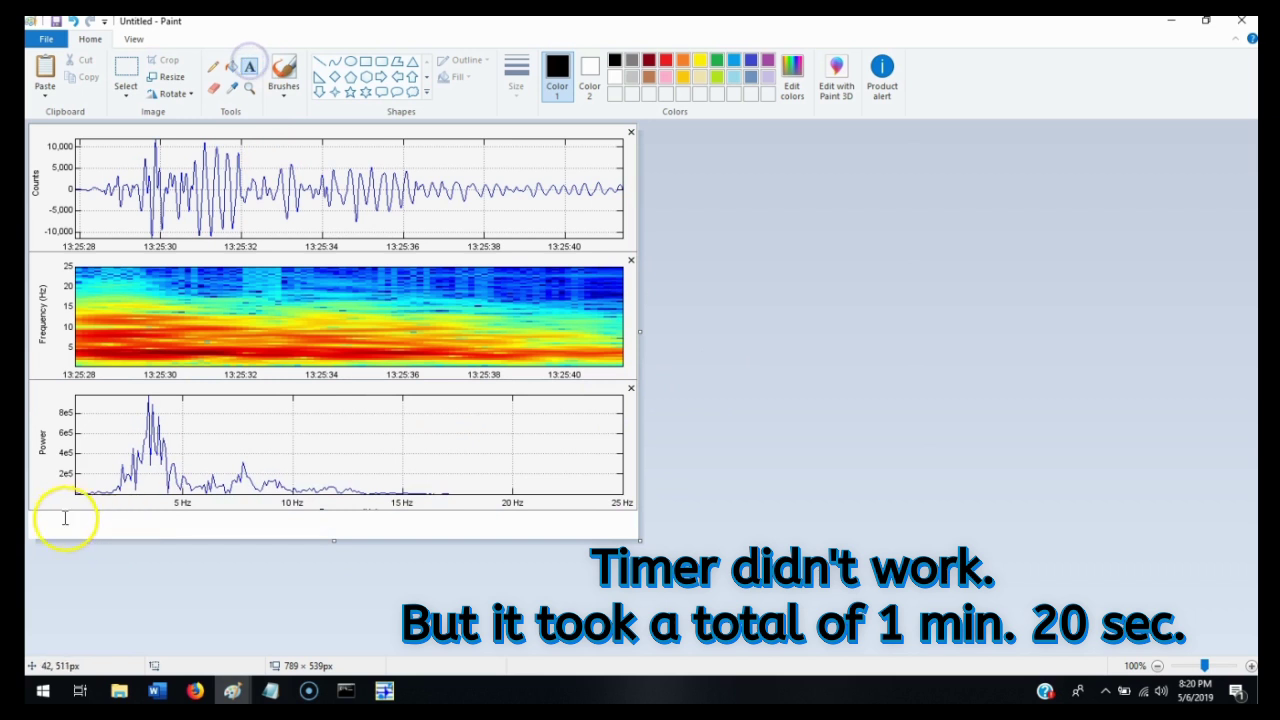
left_click_drag(40, 515, 338, 516)
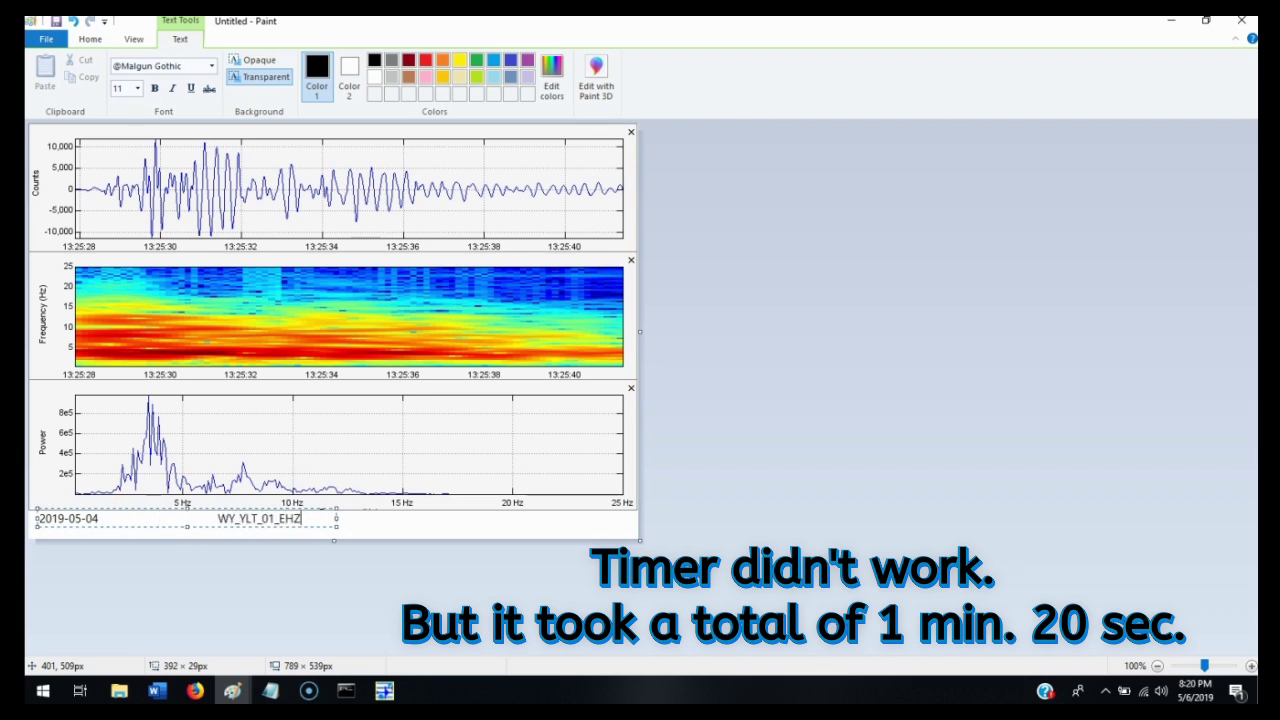
left_click(272, 504)
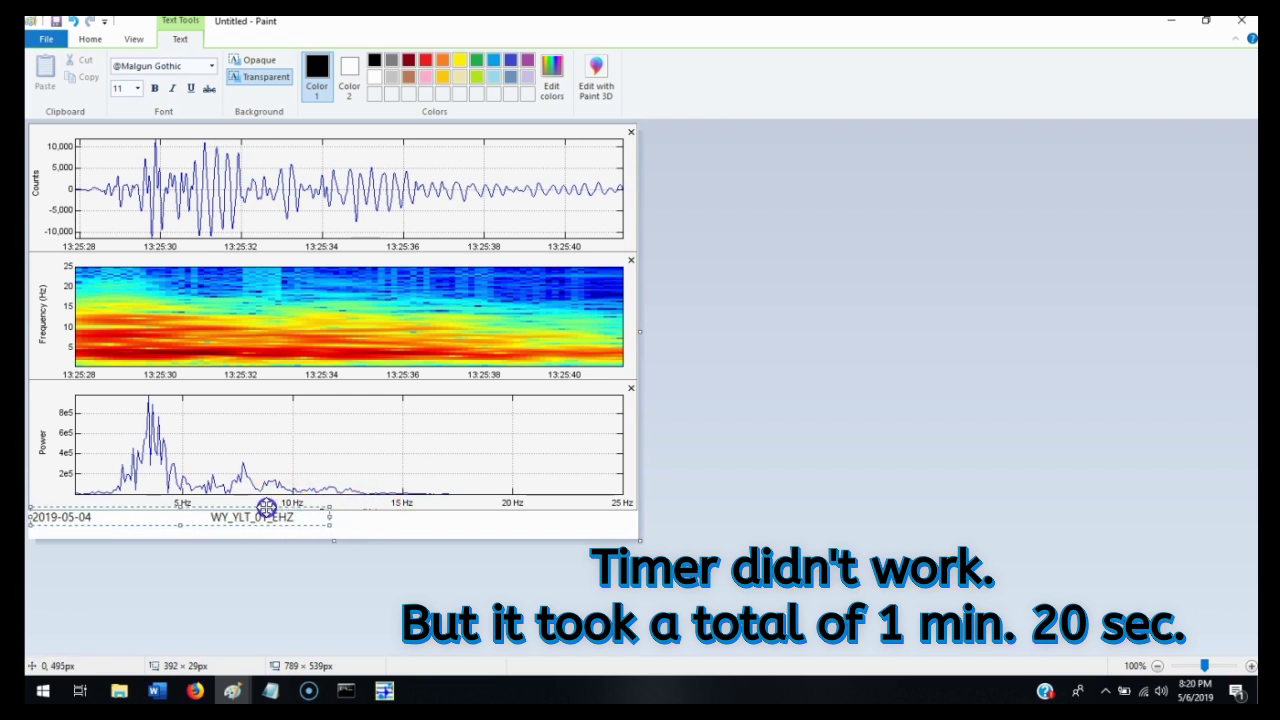
left_click(273, 425)
left_click_drag(340, 537, 337, 526)
Save the labelled composite image as a PNG and return to Swarm.
left_click(60, 42)
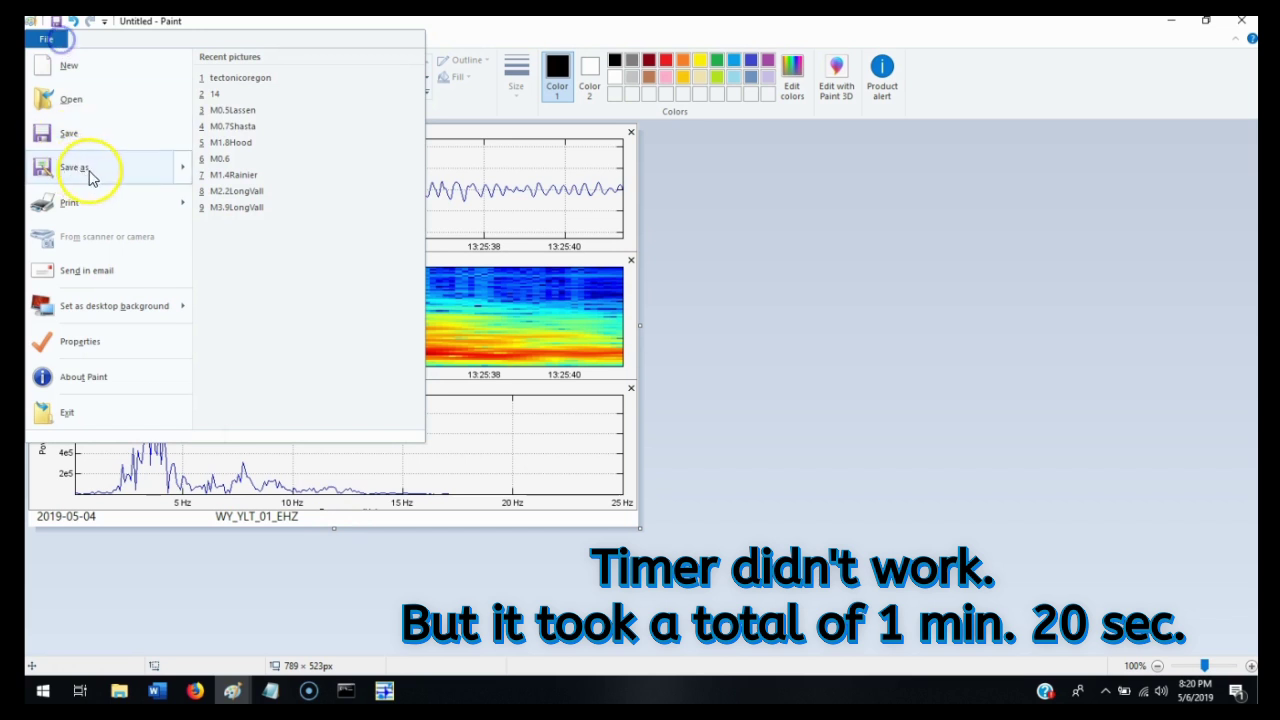
left_click(240, 89)
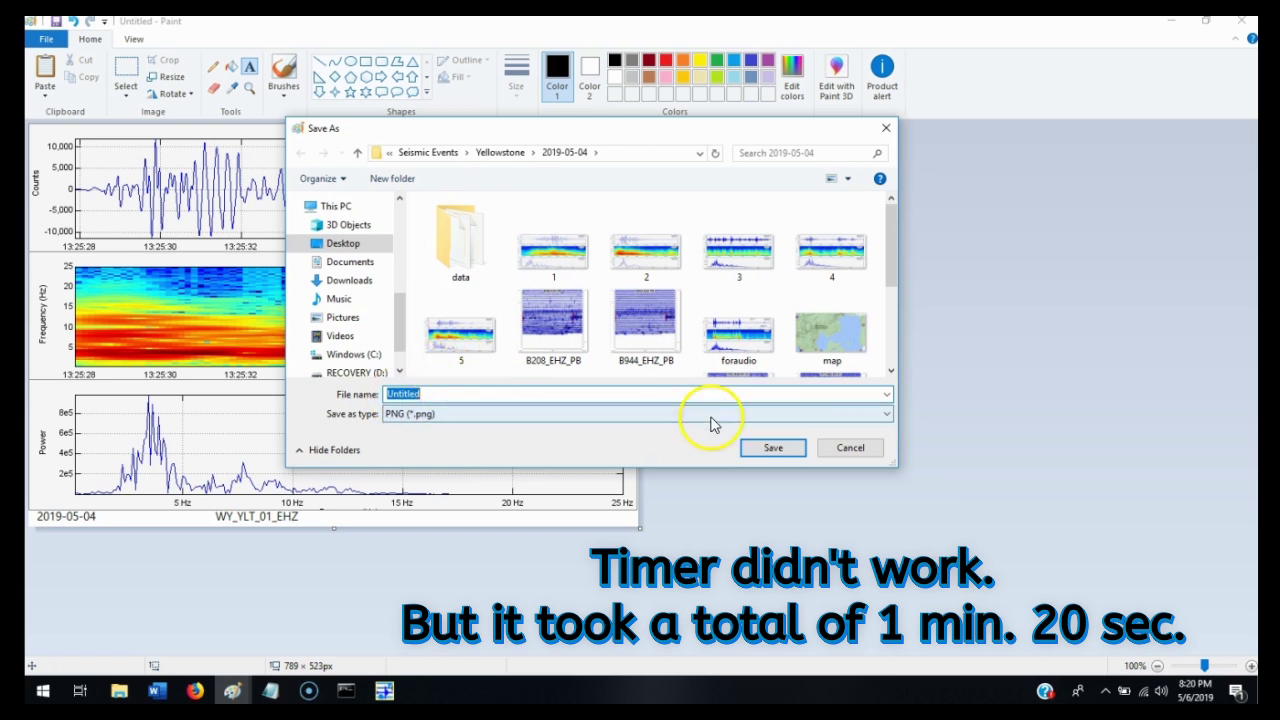
left_click(773, 448)
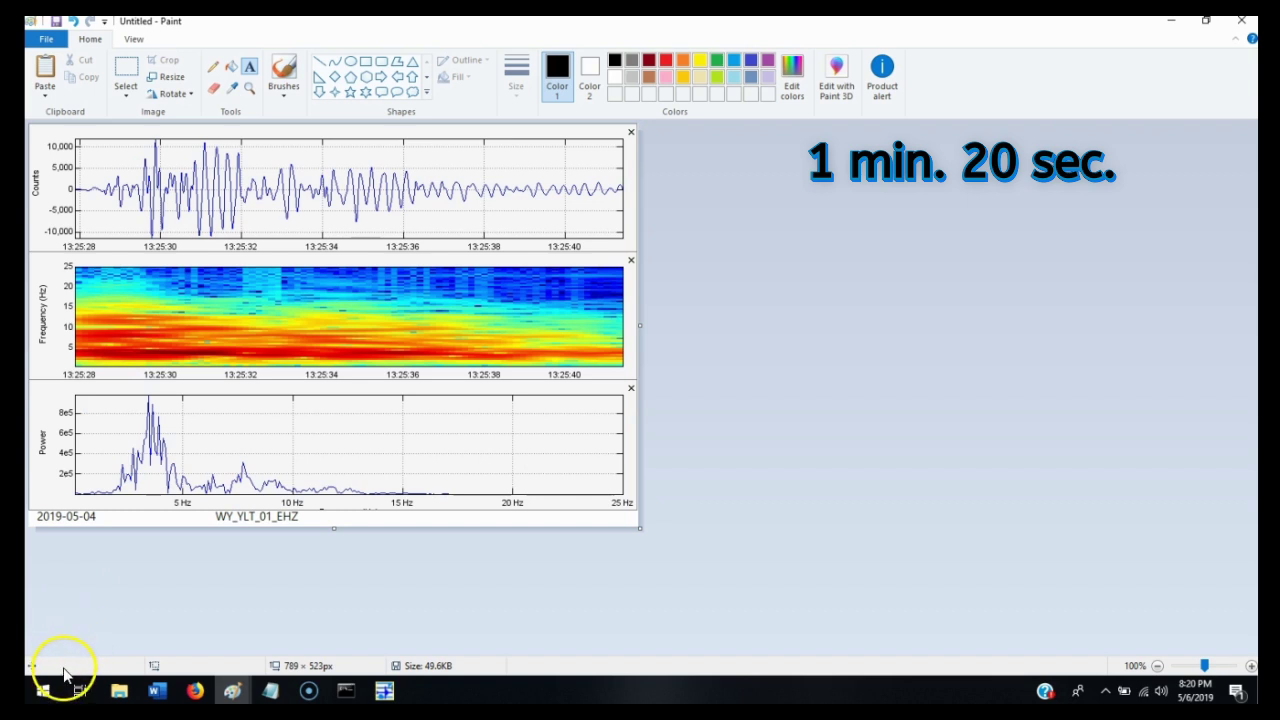
left_click(384, 690)
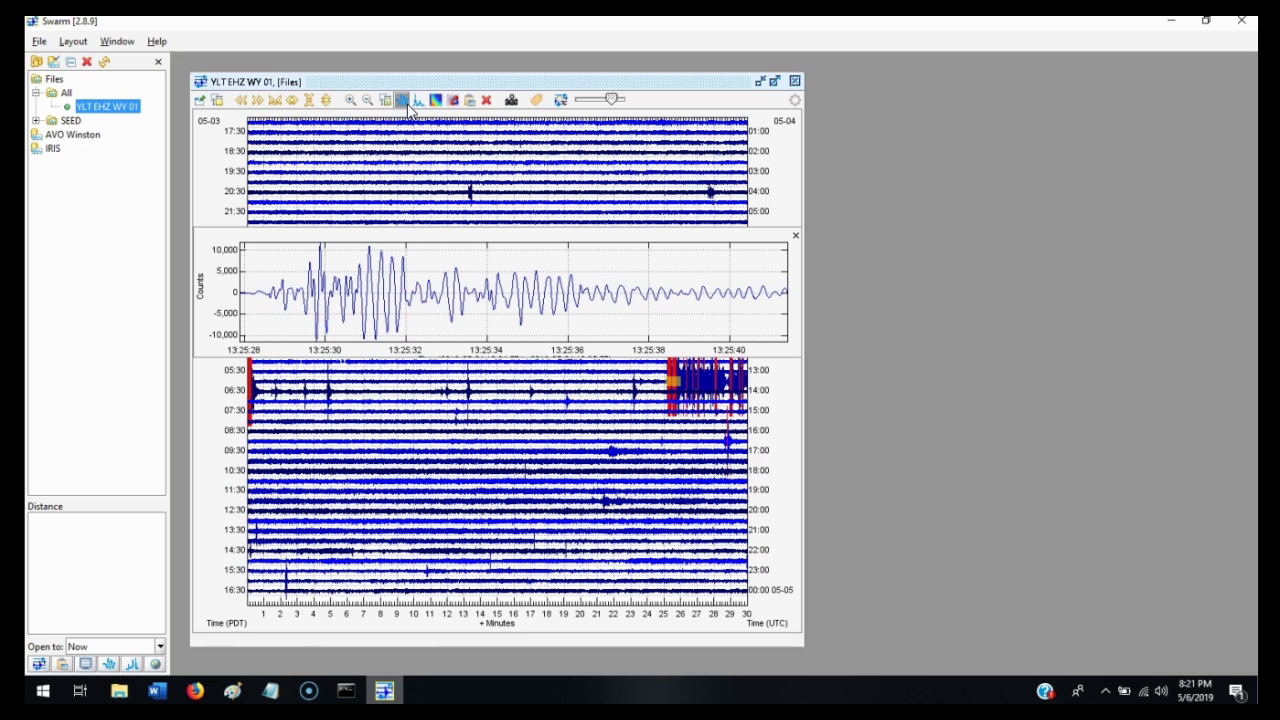
Copy the event's seismogram and then its spectrogram into the Wave Clipboard.
left_click(469, 101)
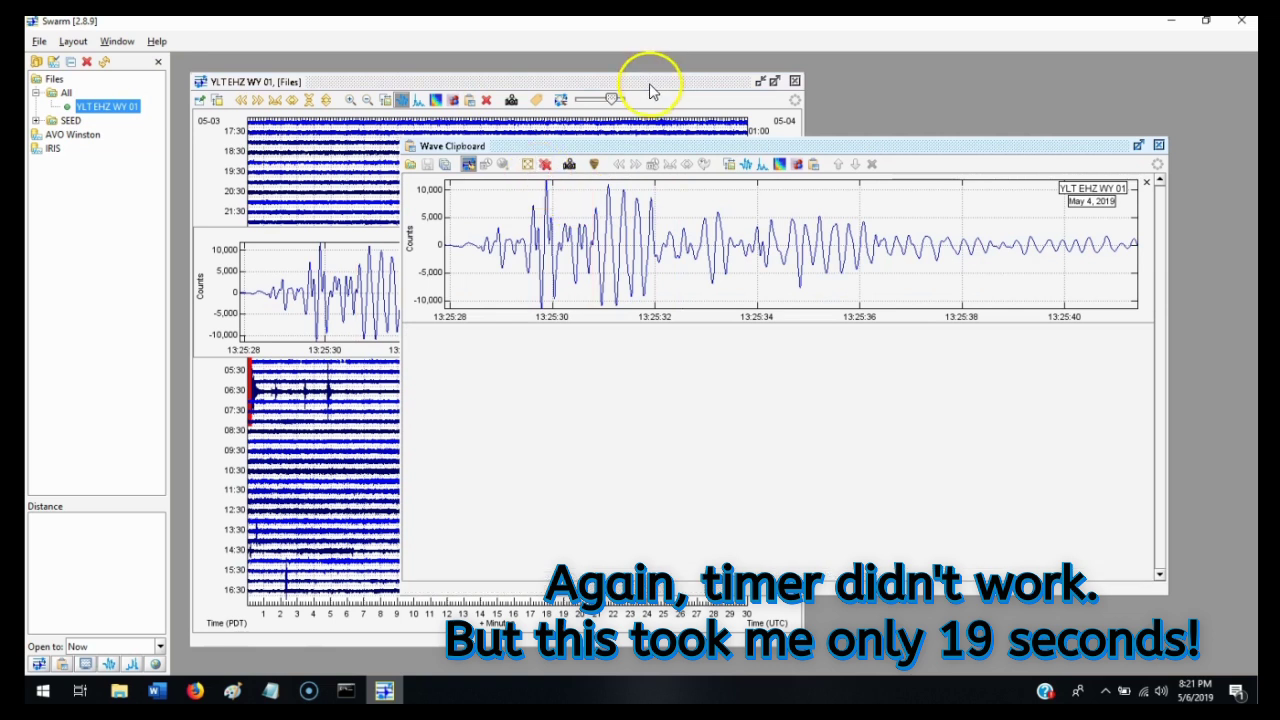
left_click(436, 101)
left_click(469, 101)
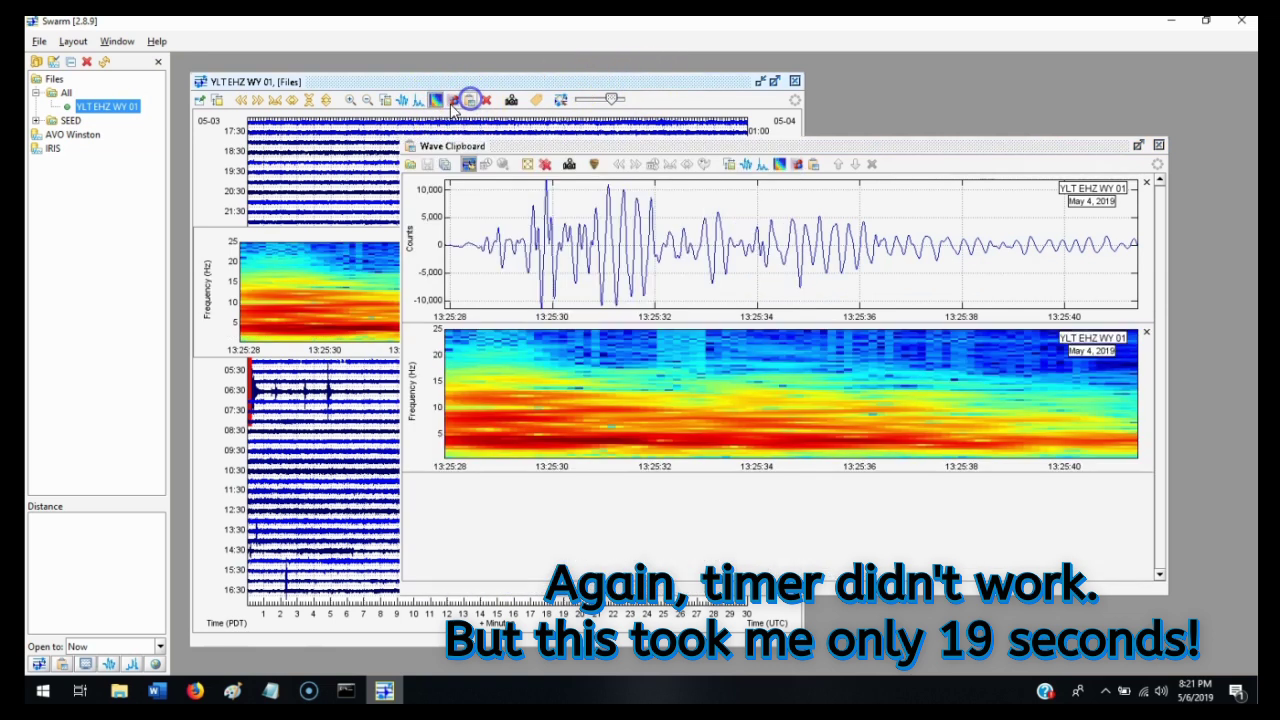
Switch the event panel to a power spectrum with log power and log frequency turned off.
left_click(418, 101)
left_click(385, 101)
left_click(586, 268)
left_click(684, 267)
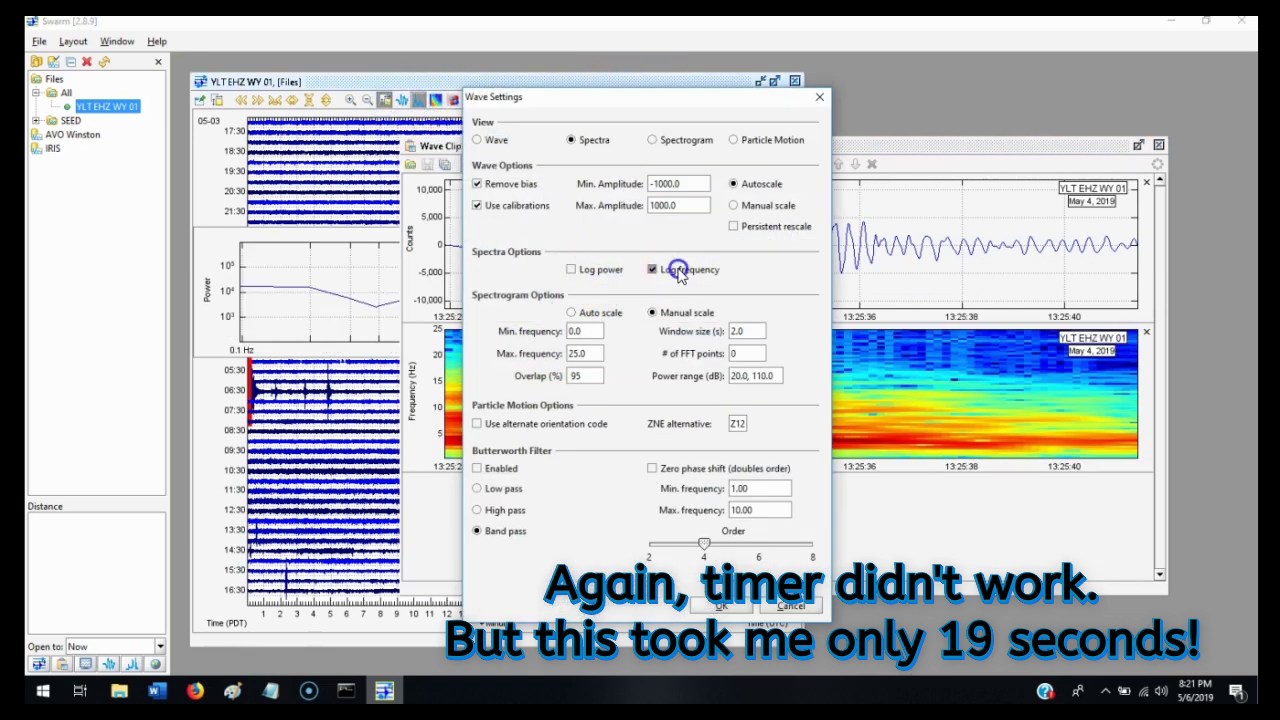
left_click(721, 606)
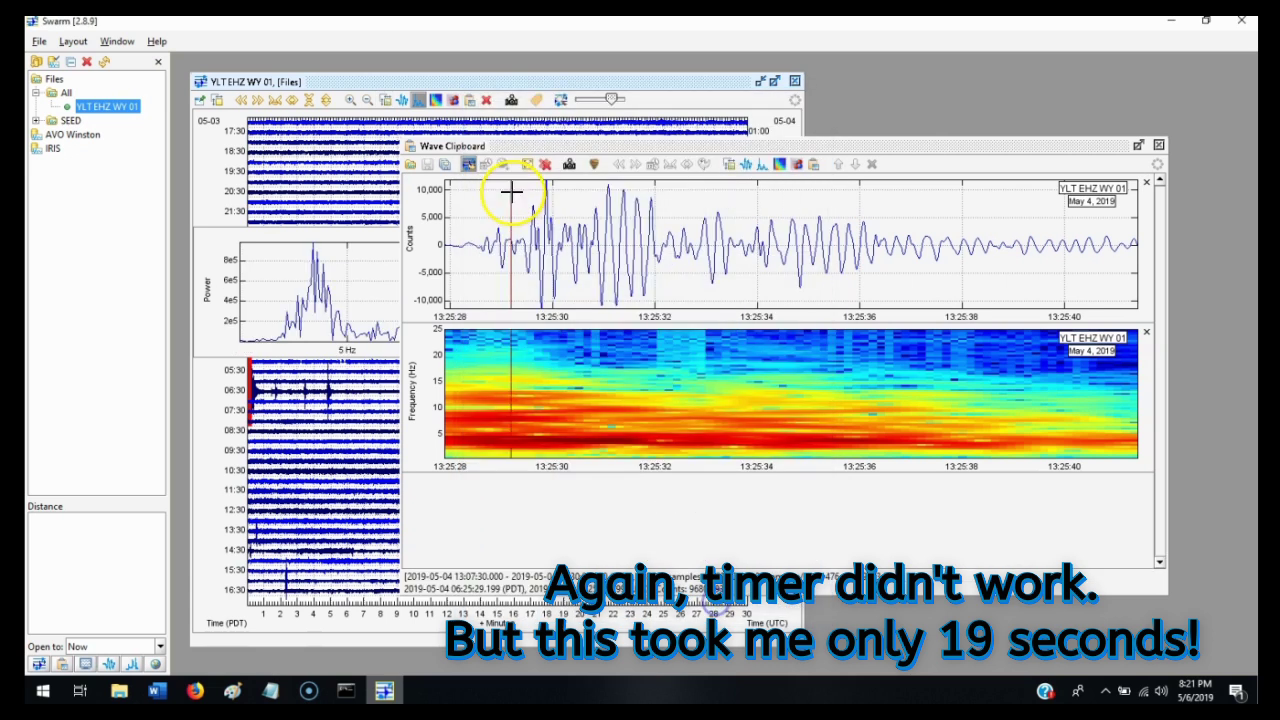
Add the power spectrum to the Wave Clipboard and save the capture over clipboard.png.
left_click(436, 101)
left_click(418, 101)
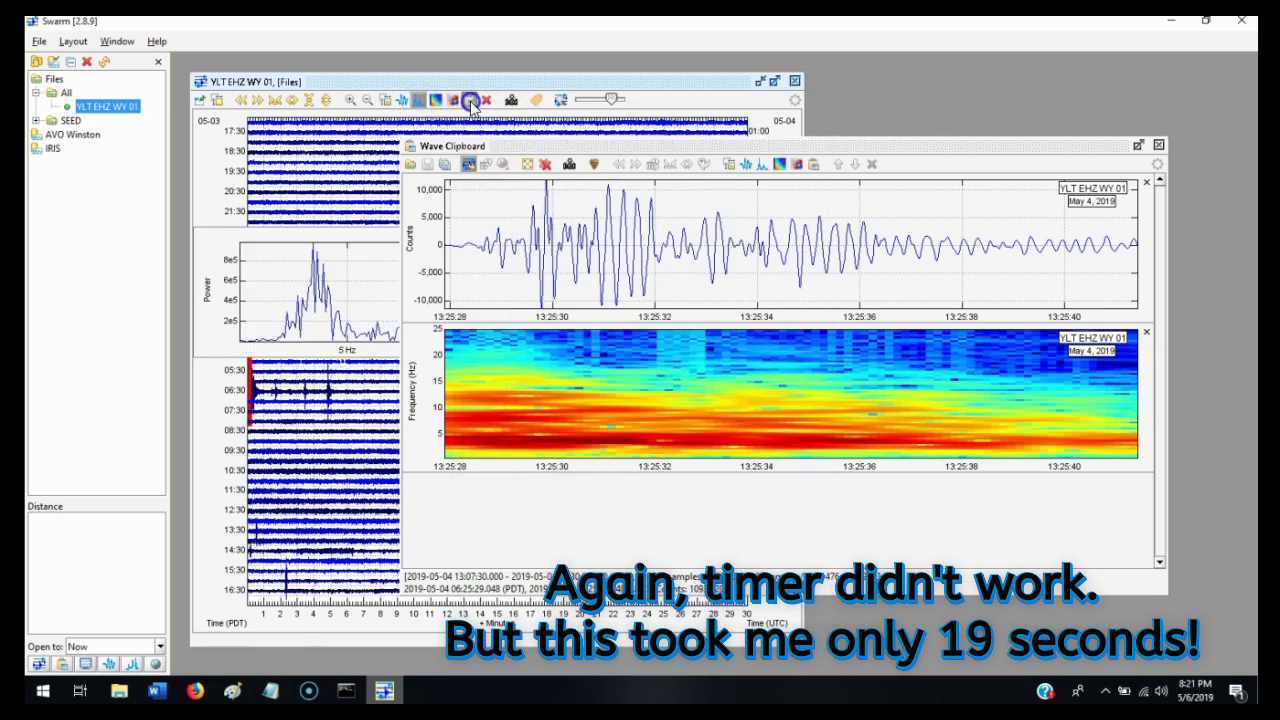
left_click(469, 101)
left_click(569, 164)
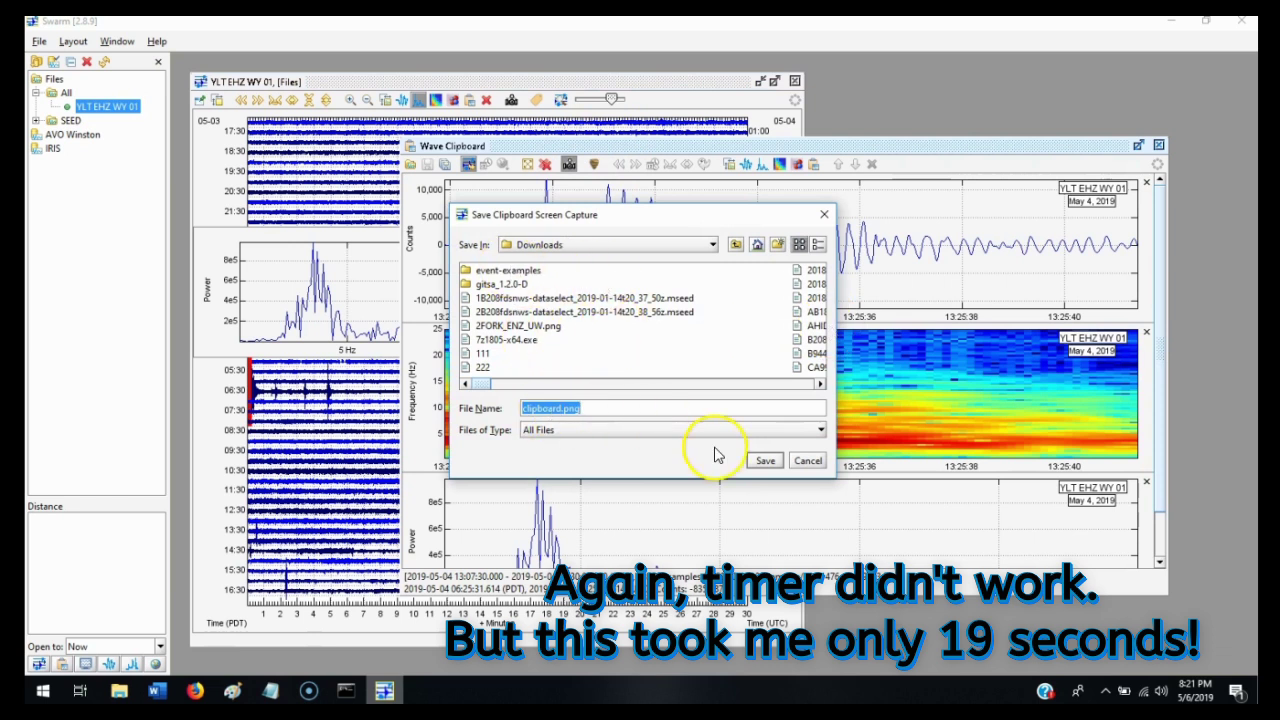
left_click(766, 460)
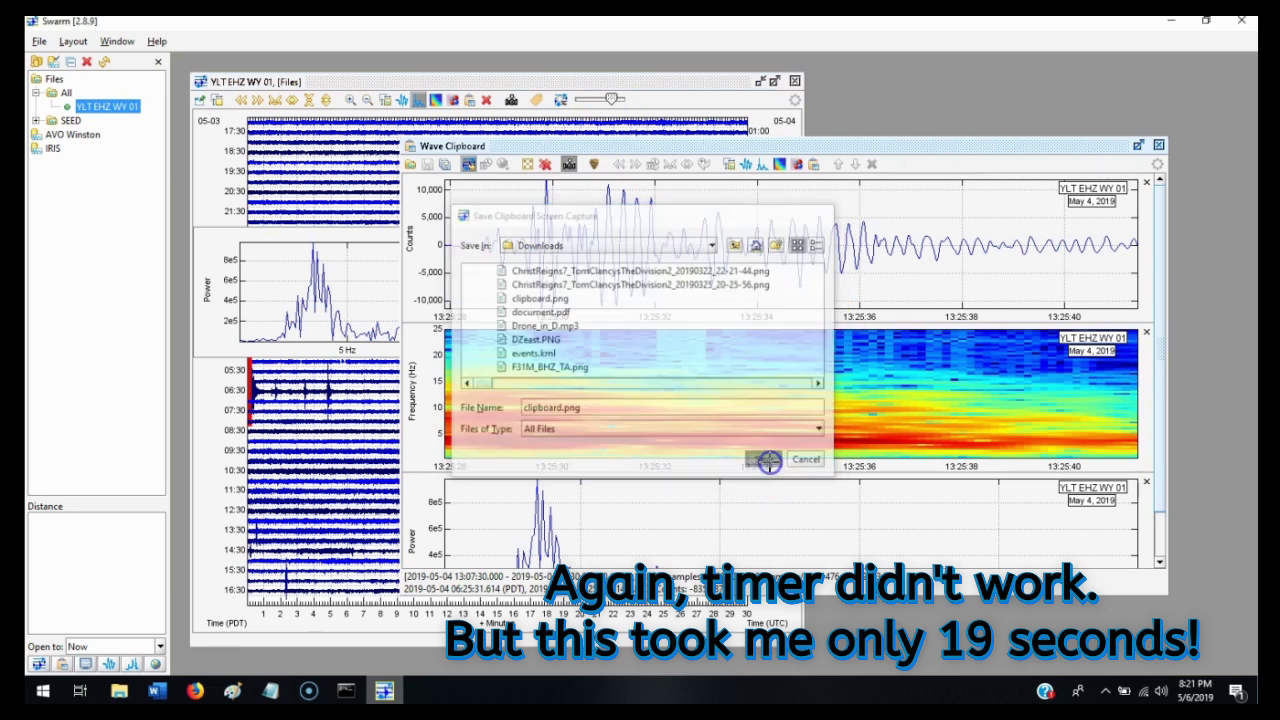
left_click(607, 368)
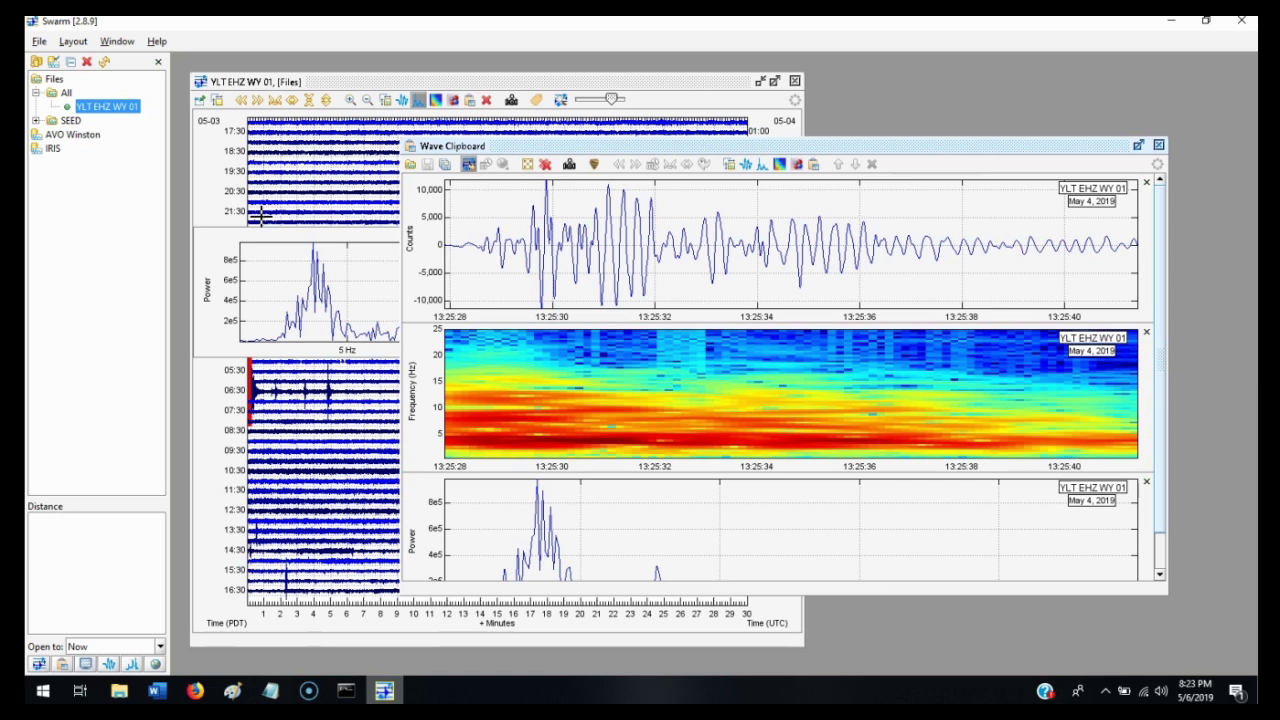
Sync clipboard times to the helicorder and move the wave view to the 13:25 earthquake.
left_click(468, 172)
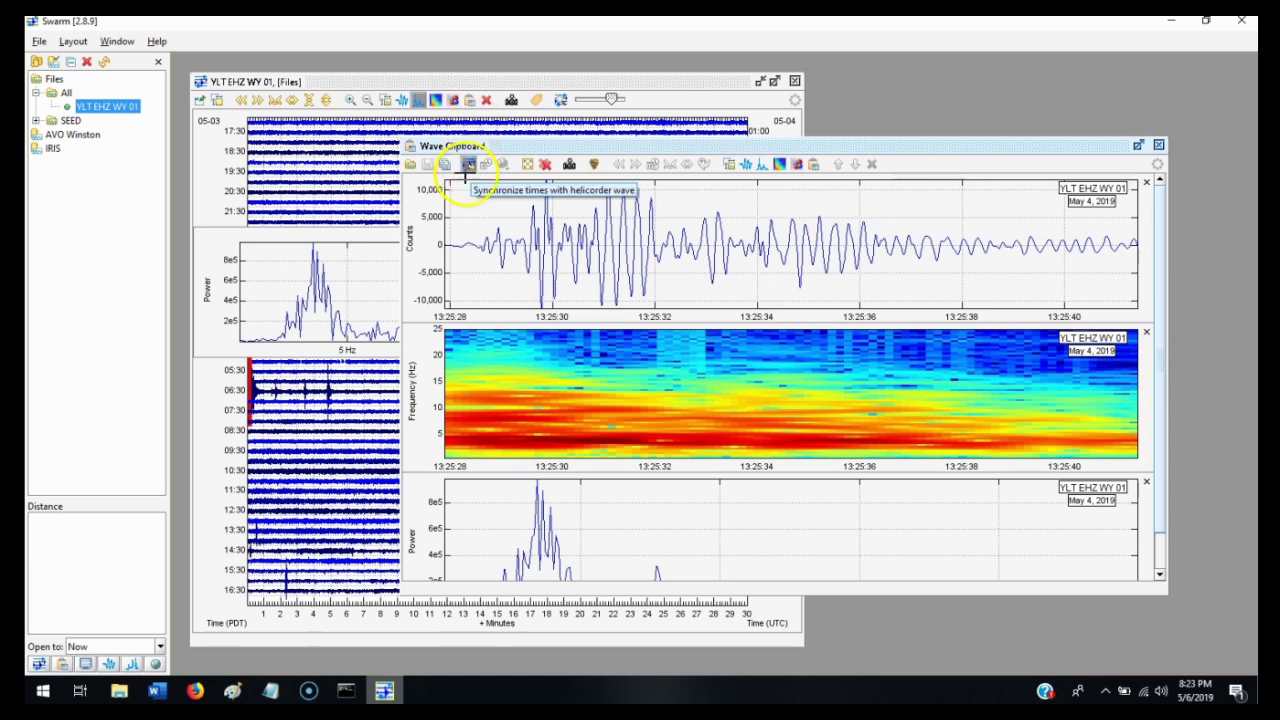
left_click(404, 100)
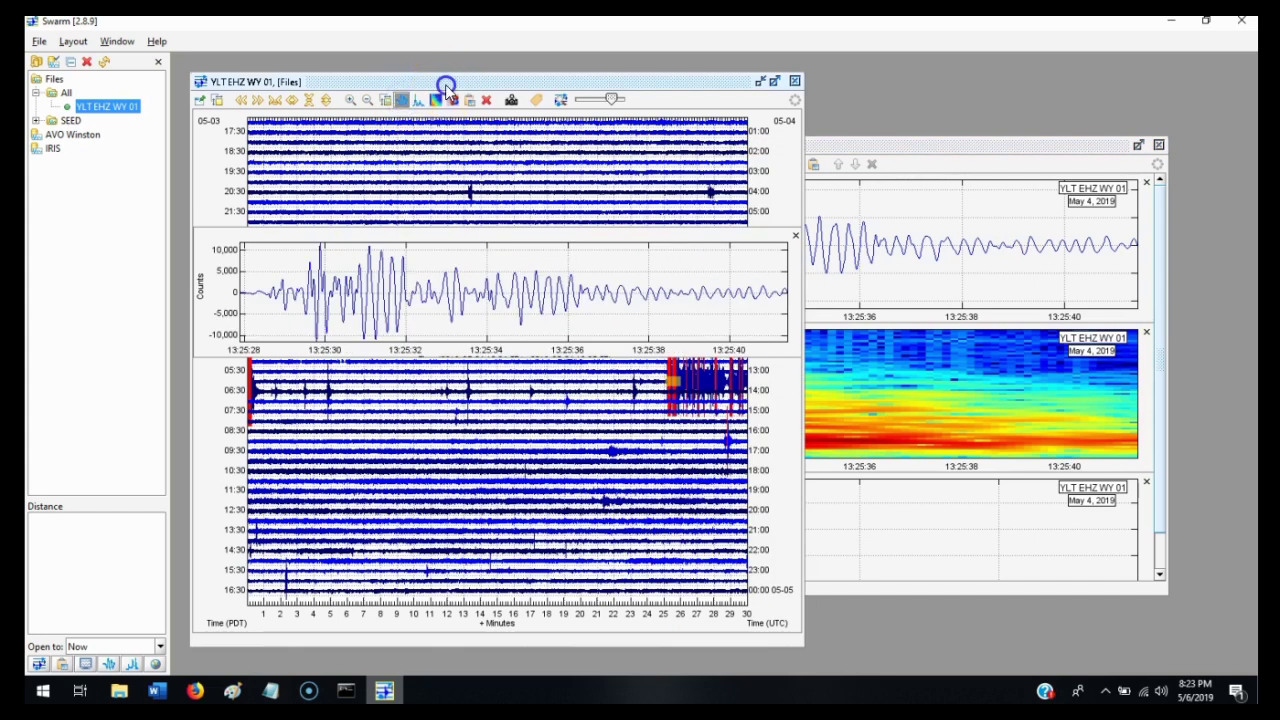
left_click_drag(428, 80, 408, 66)
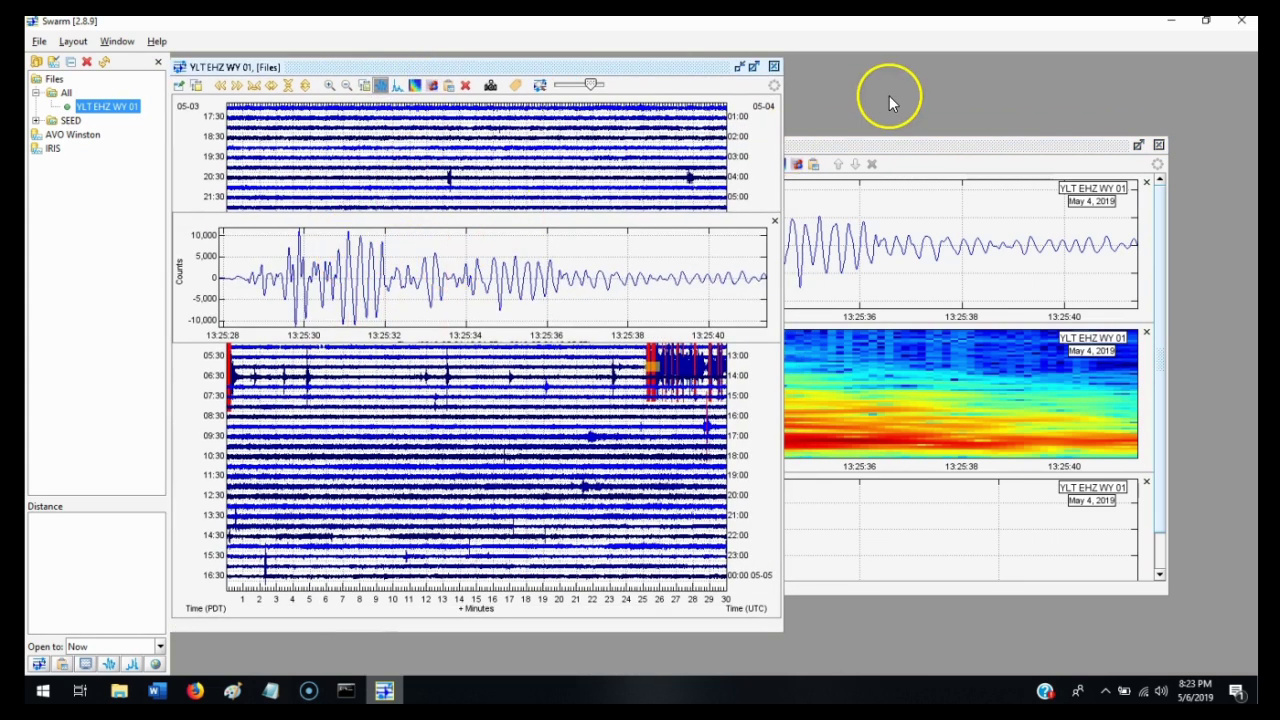
left_click(824, 144)
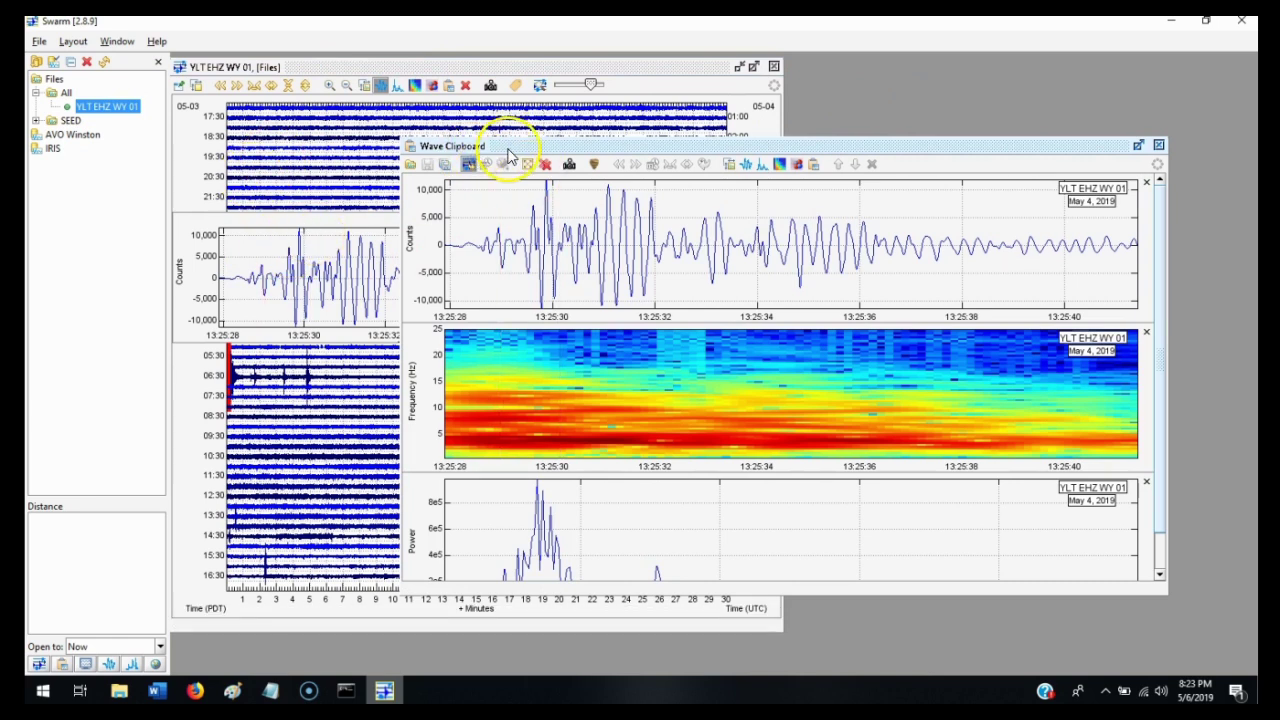
left_click(344, 366)
left_click_drag(352, 368, 551, 368)
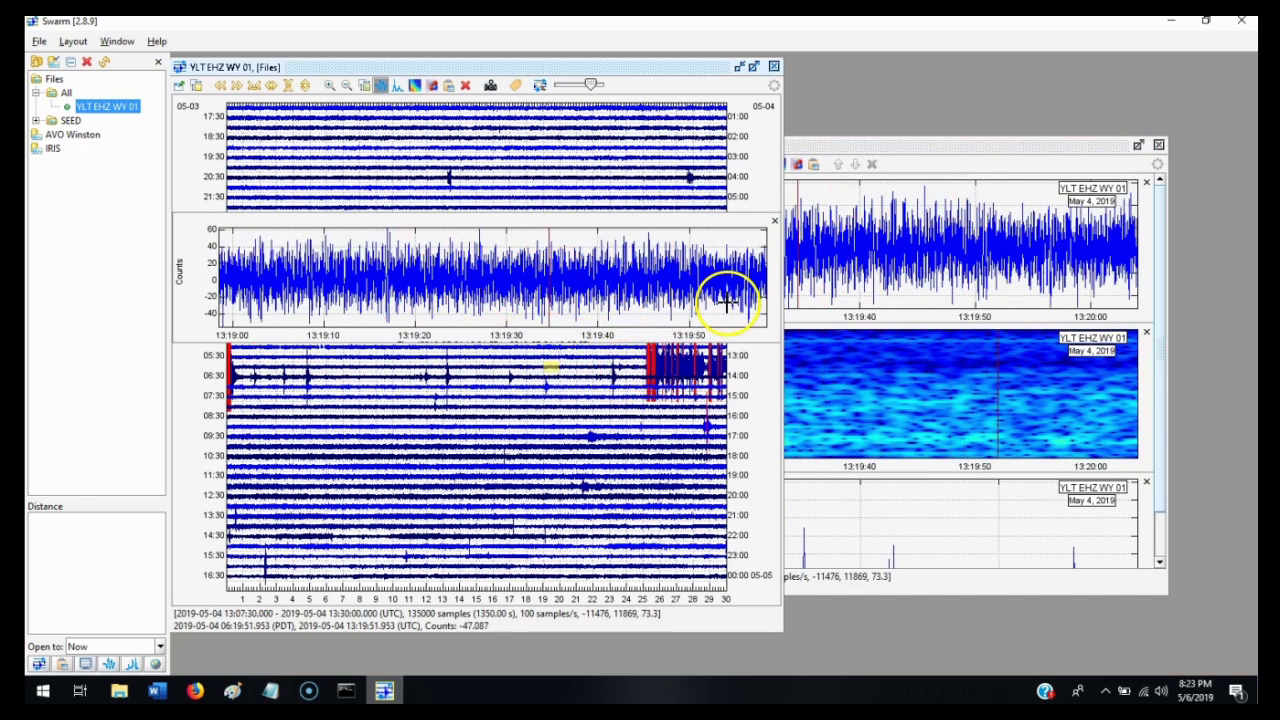
left_click_drag(632, 365, 651, 364)
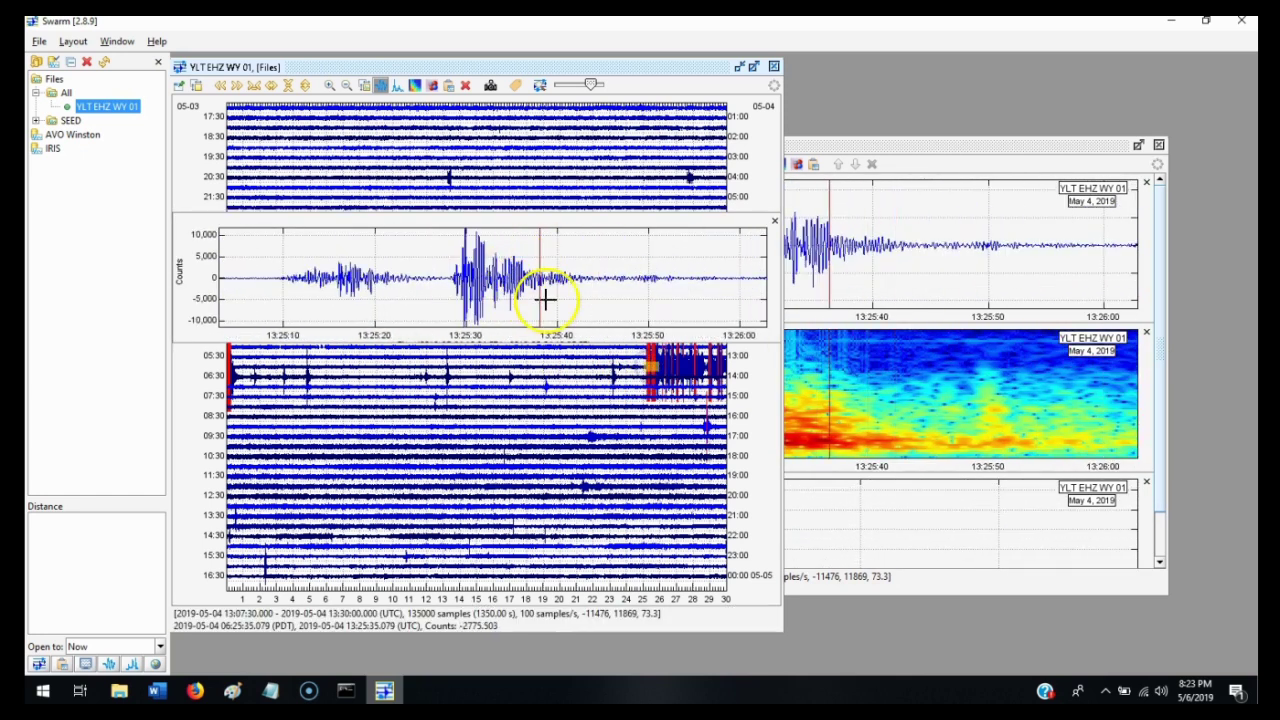
left_click(890, 152)
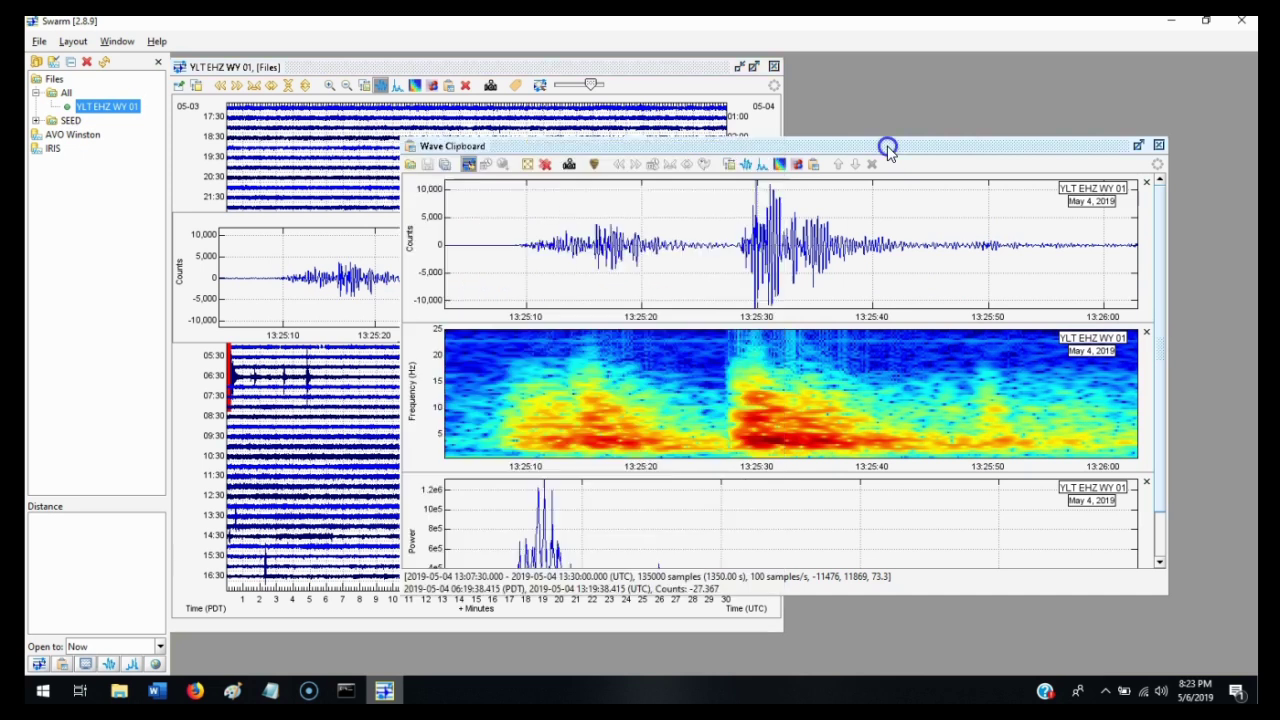
Toggle clipboard time sync, then try the Tiny and Small plot sizes.
left_click(469, 165)
left_click(470, 168)
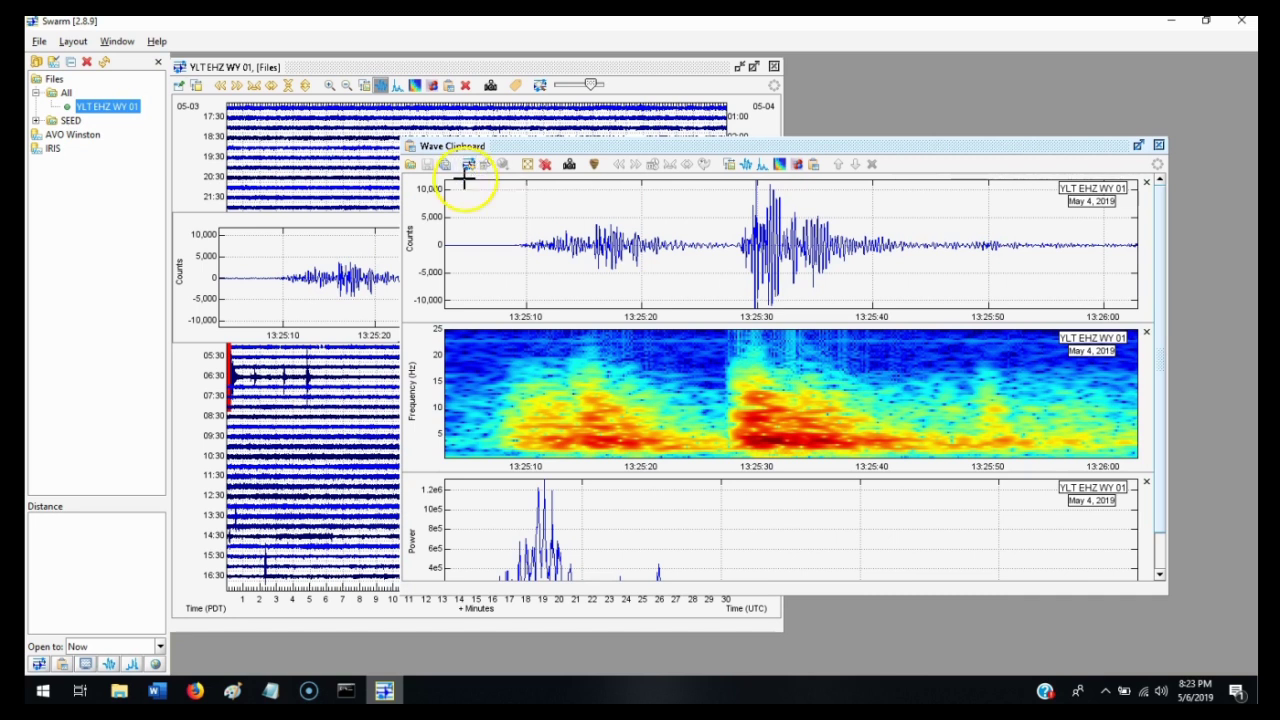
left_click(526, 166)
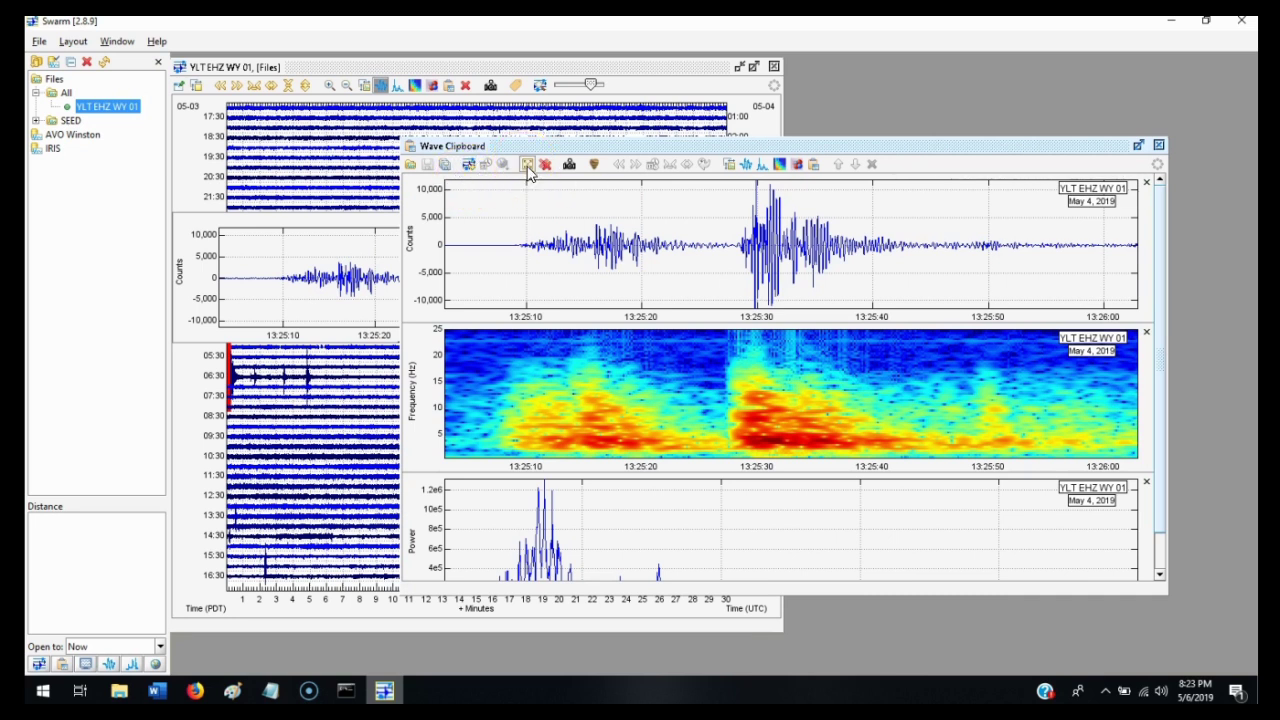
left_click(527, 165)
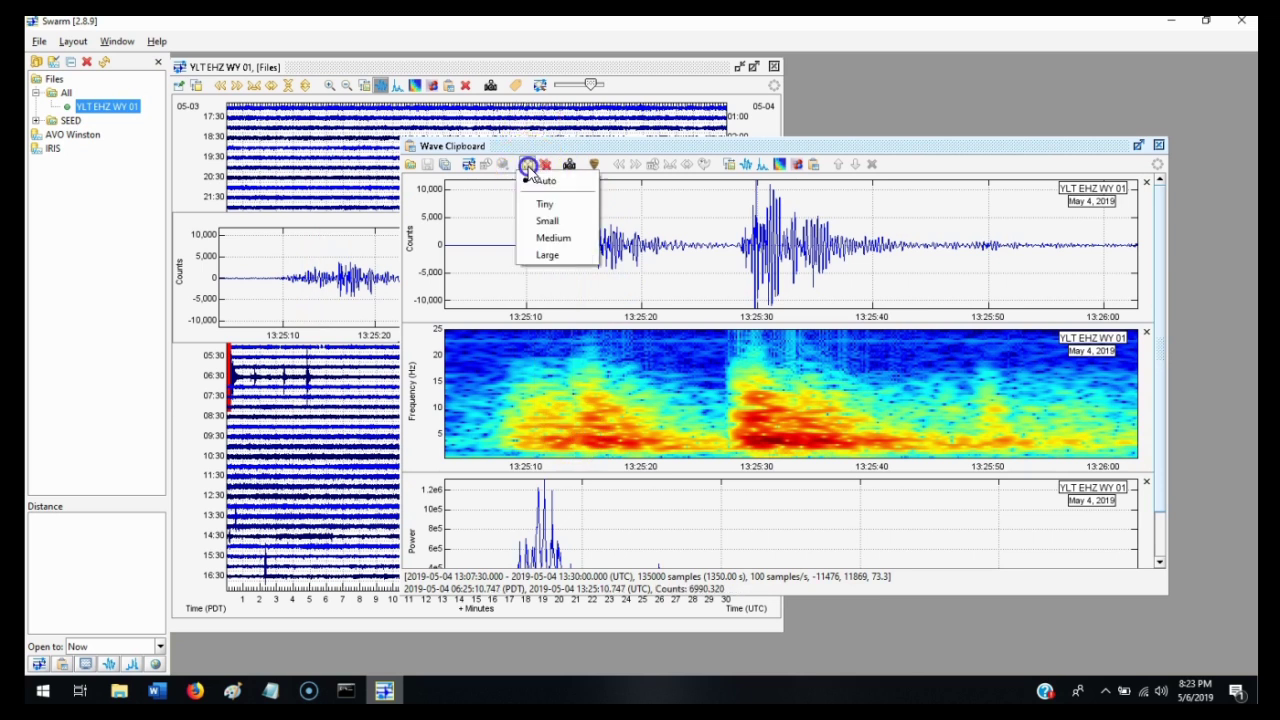
left_click(540, 203)
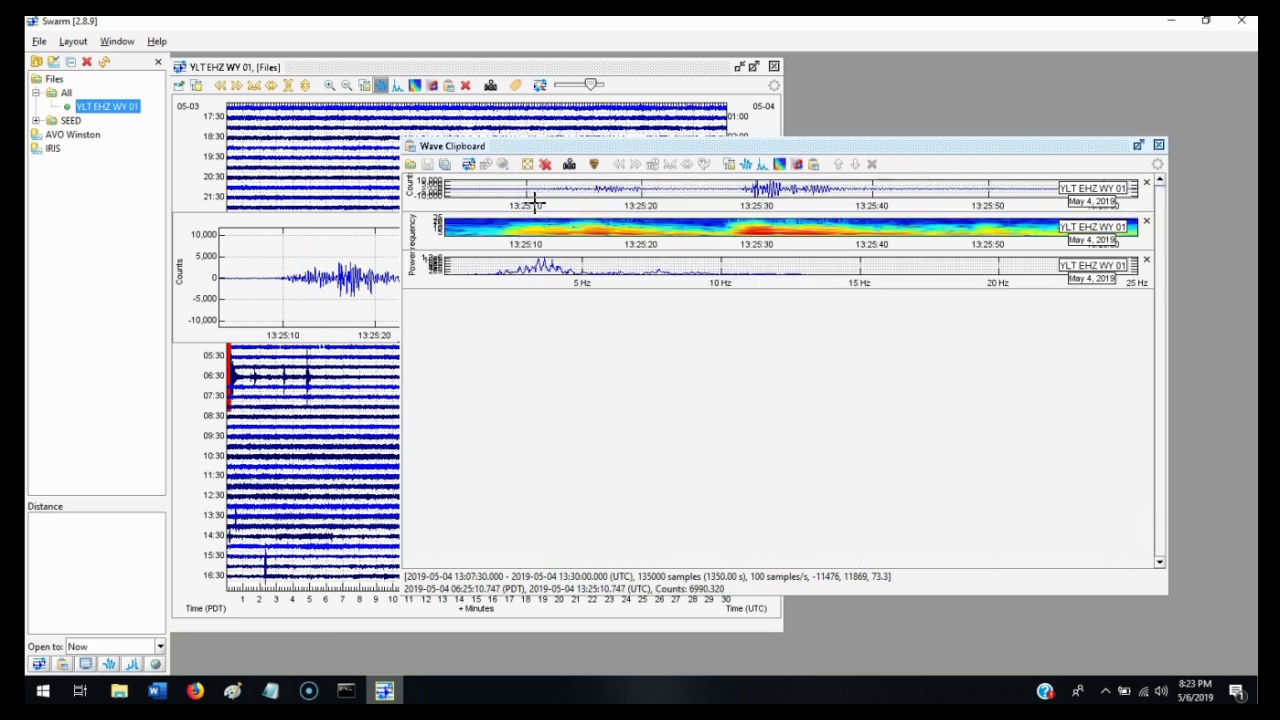
left_click(640, 245)
left_click(527, 166)
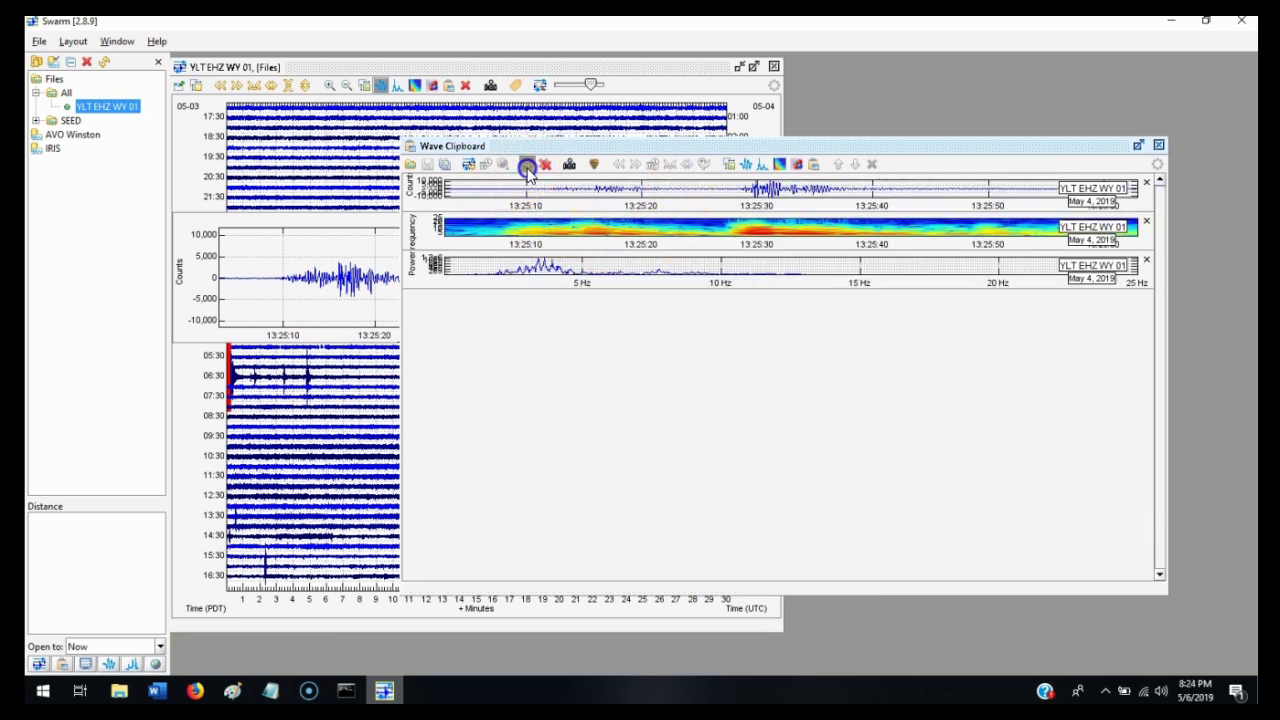
left_click(529, 218)
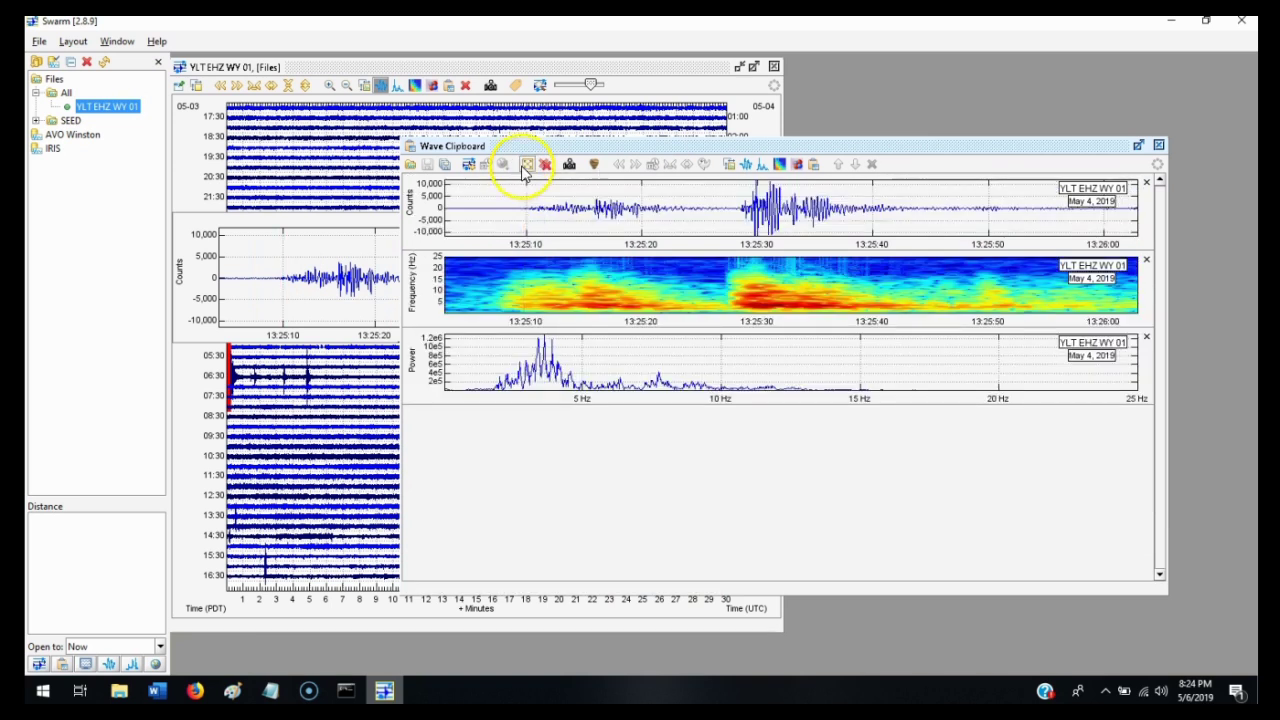
Try the Medium and Large plot sizes, then set the clipboard plots to Auto.
left_click(525, 166)
left_click(551, 237)
left_click(524, 166)
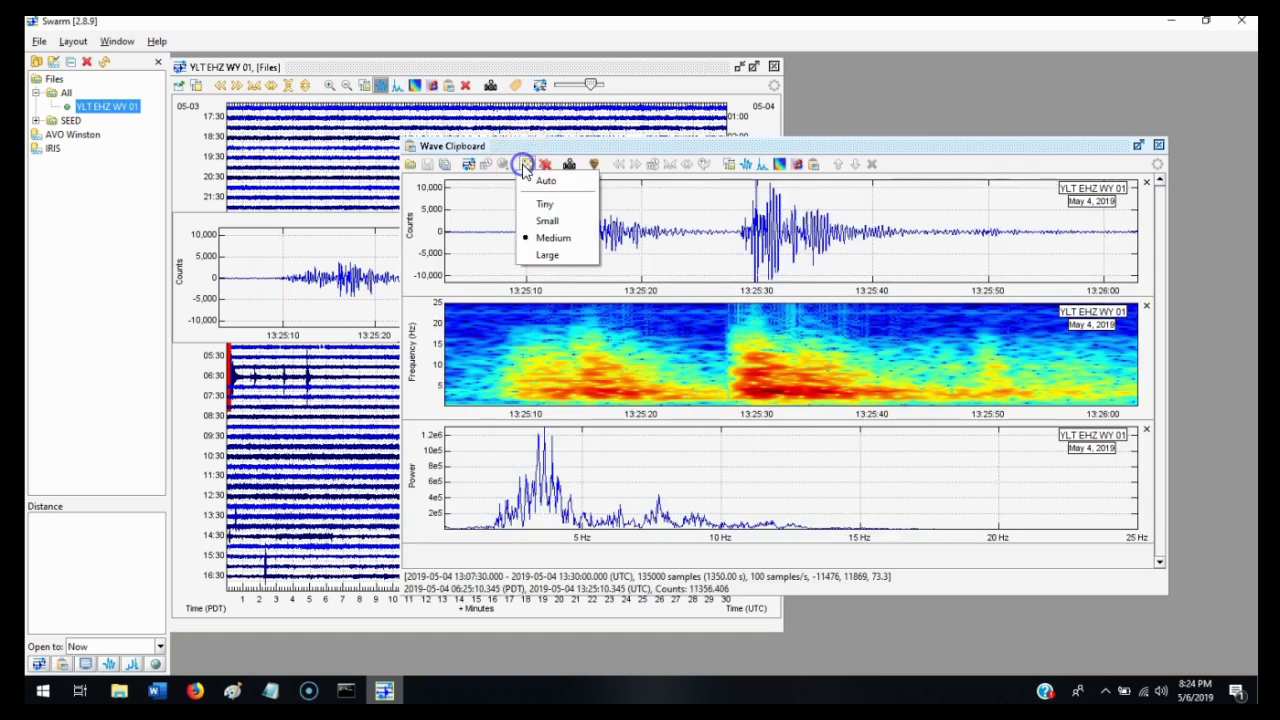
left_click(558, 255)
left_click(526, 166)
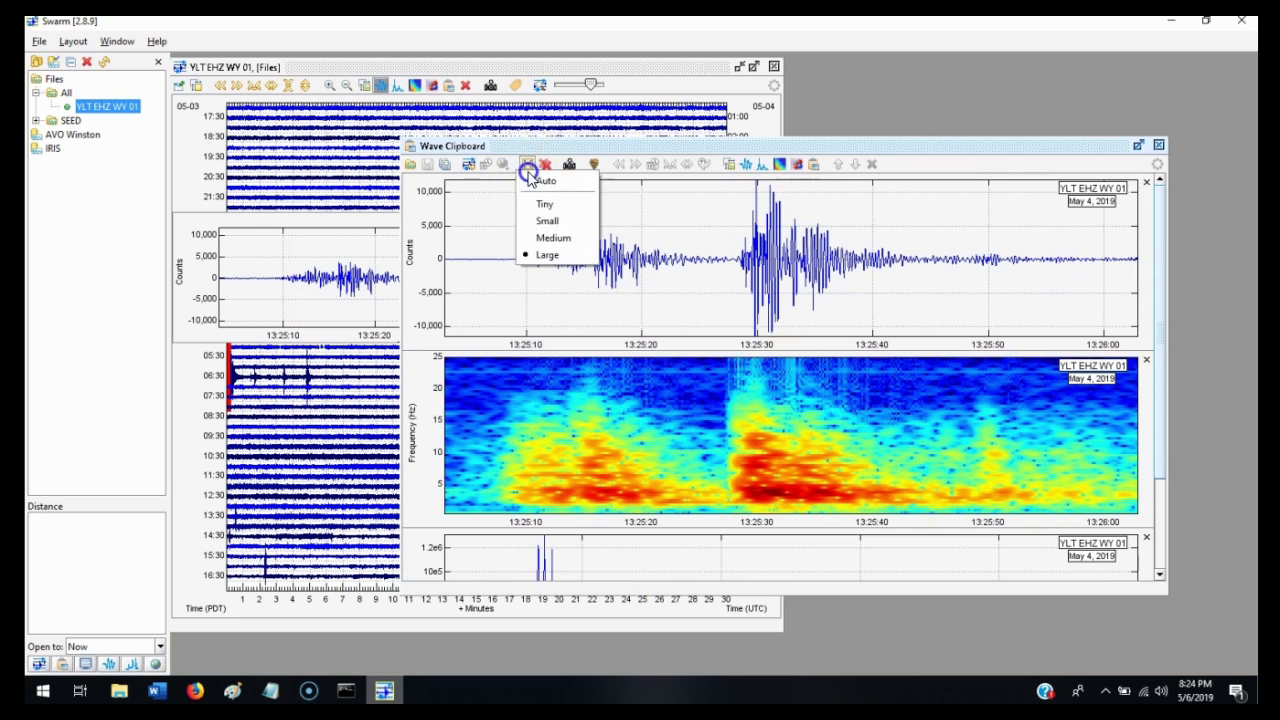
left_click(545, 236)
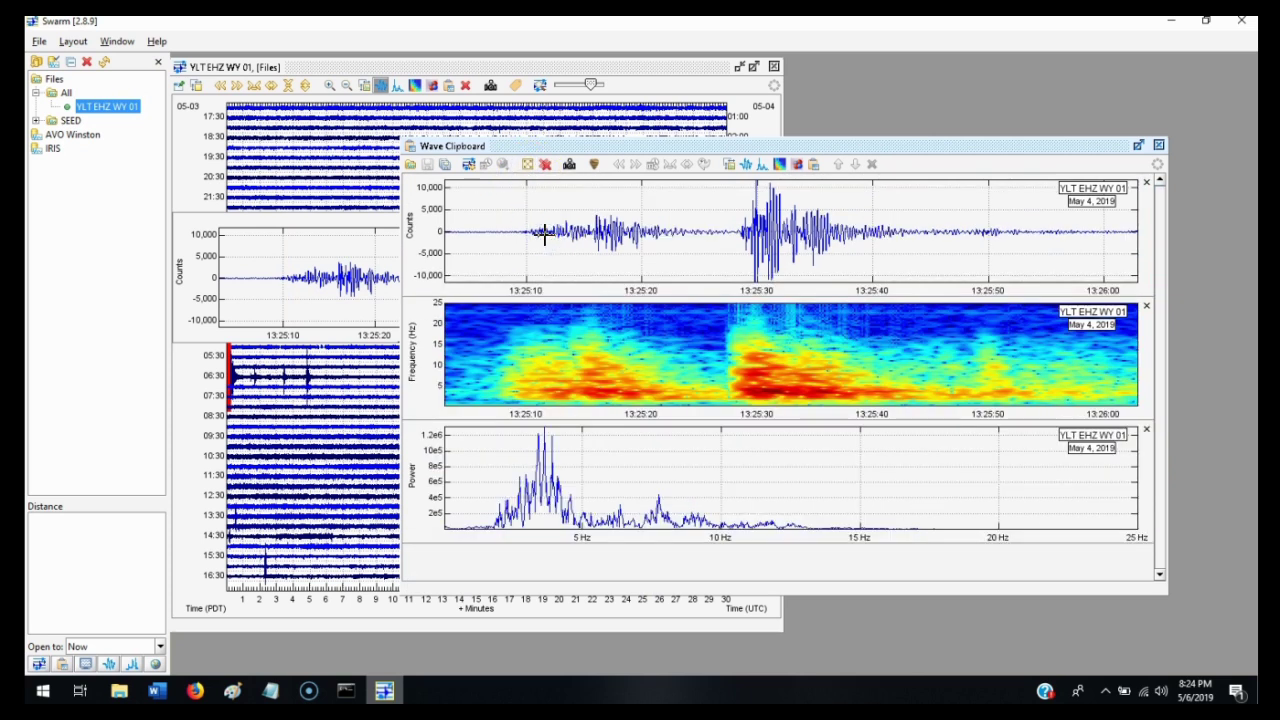
left_click(527, 165)
left_click(537, 188)
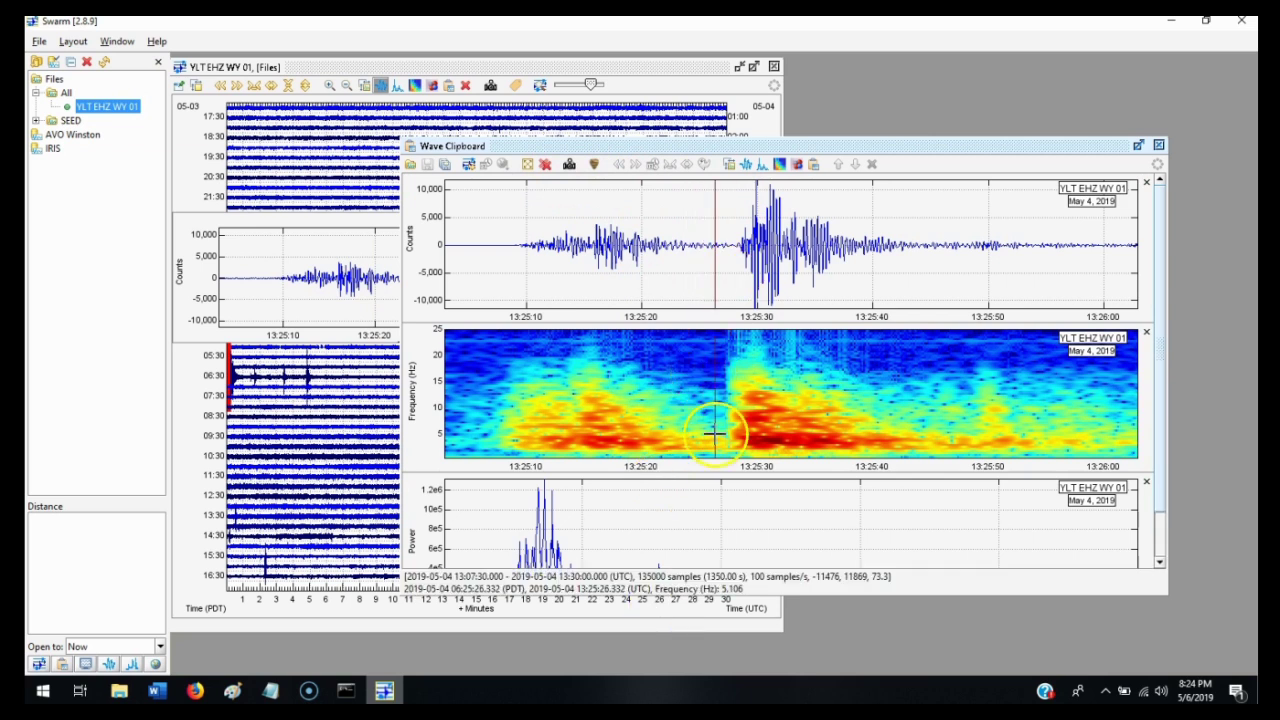
Remove all clipboard waves and copy in the event's waveform, spectrogram and spectra views.
left_click(545, 165)
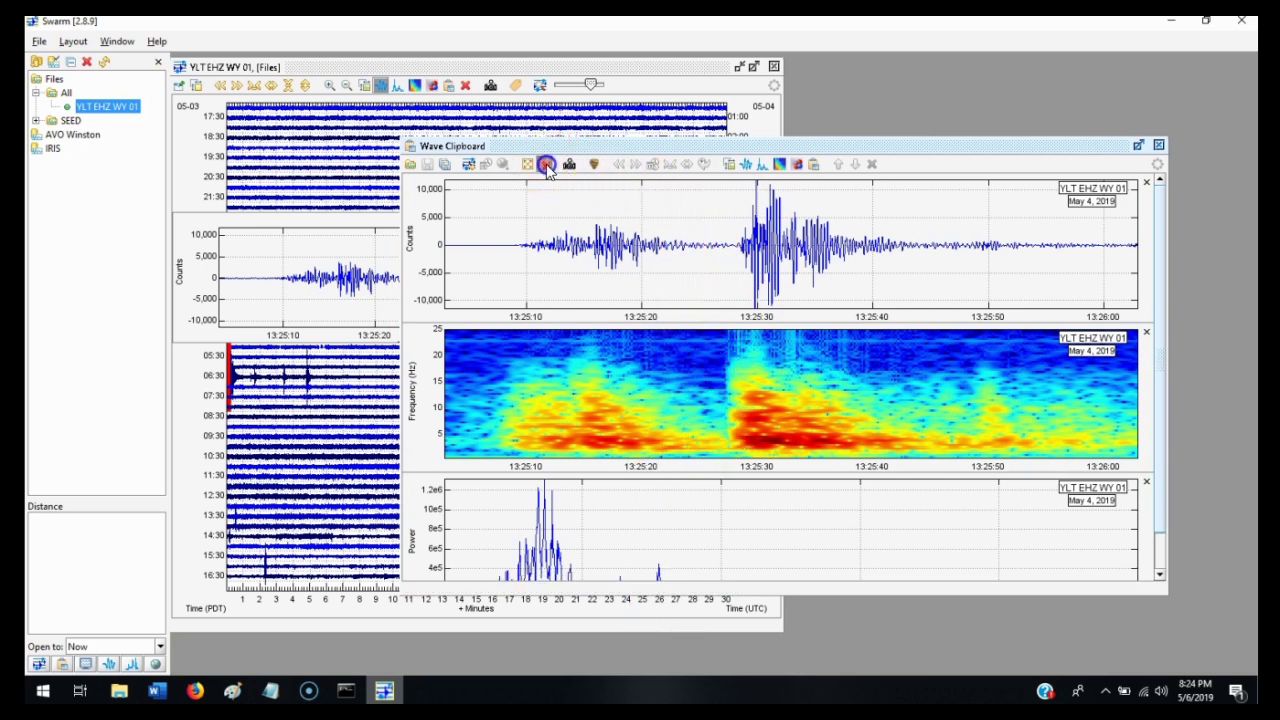
left_click(447, 87)
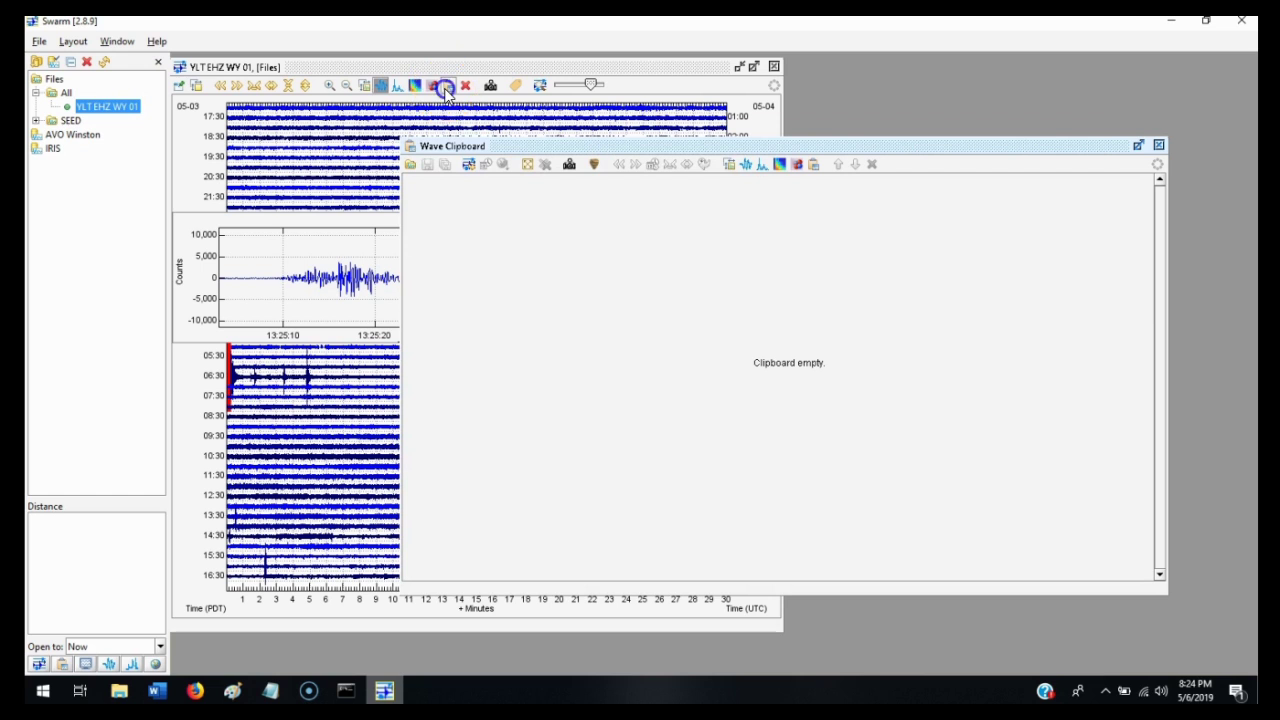
left_click(415, 86)
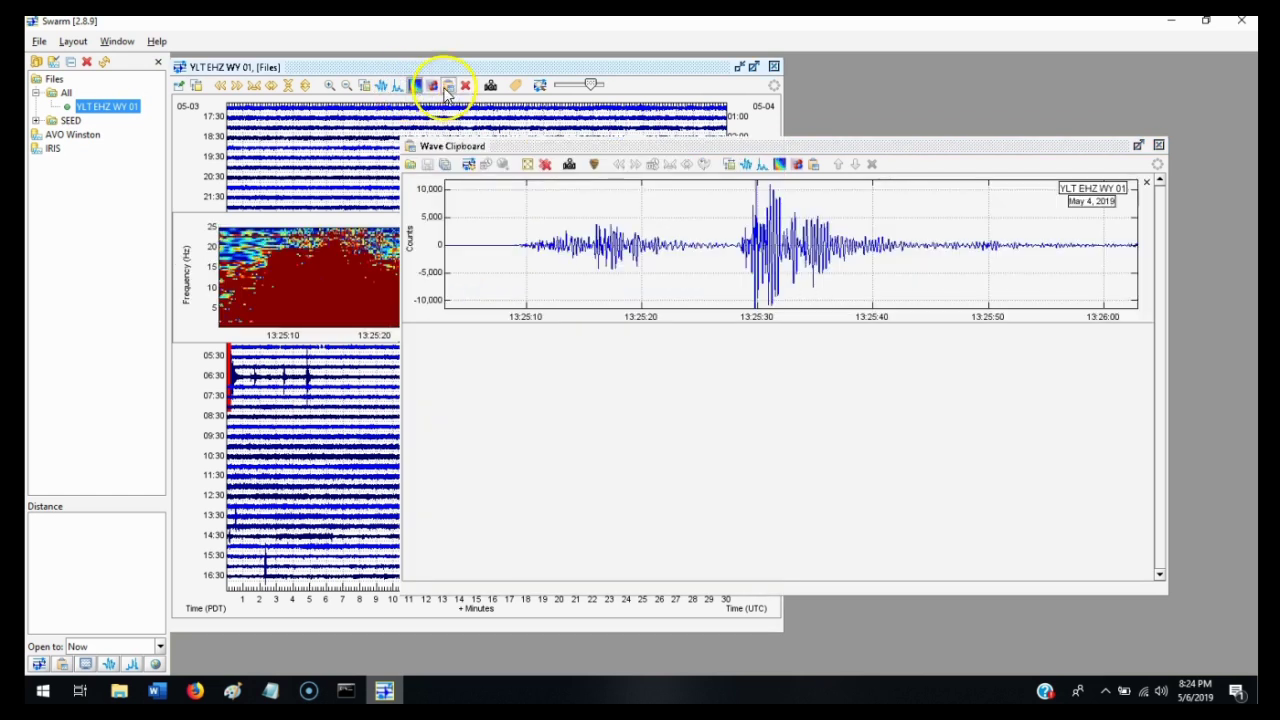
left_click(446, 88)
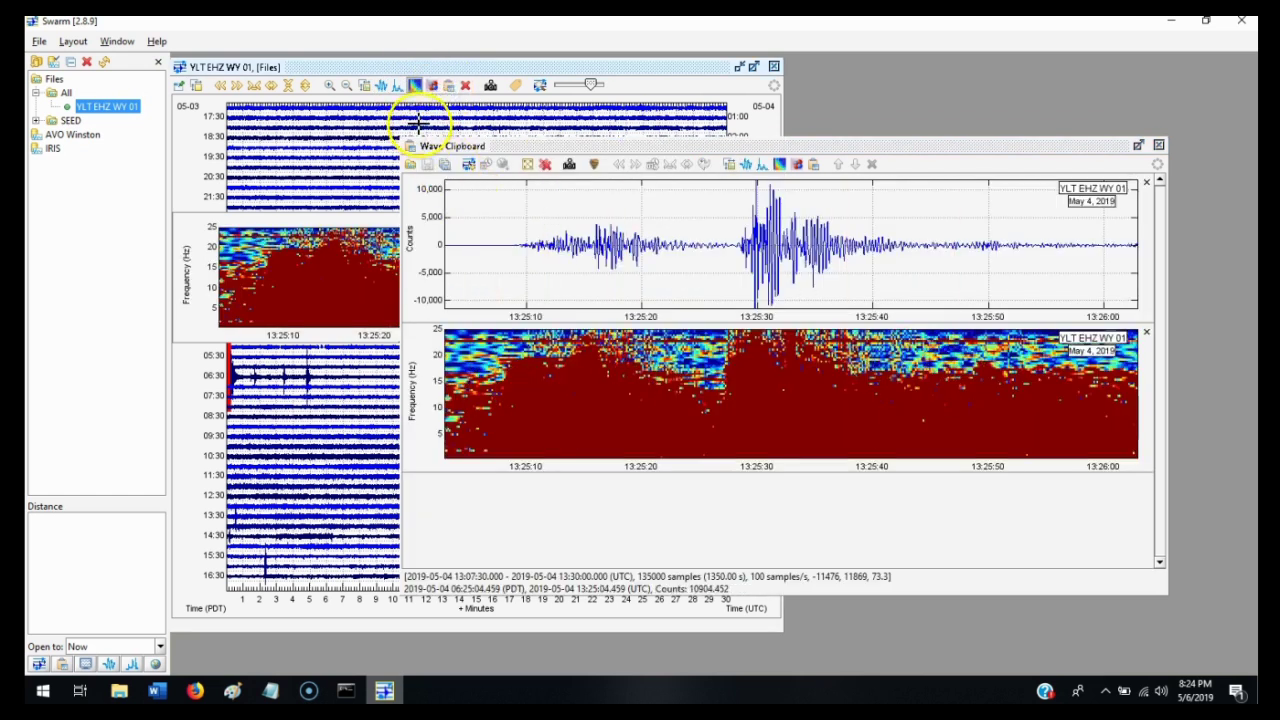
left_click(398, 86)
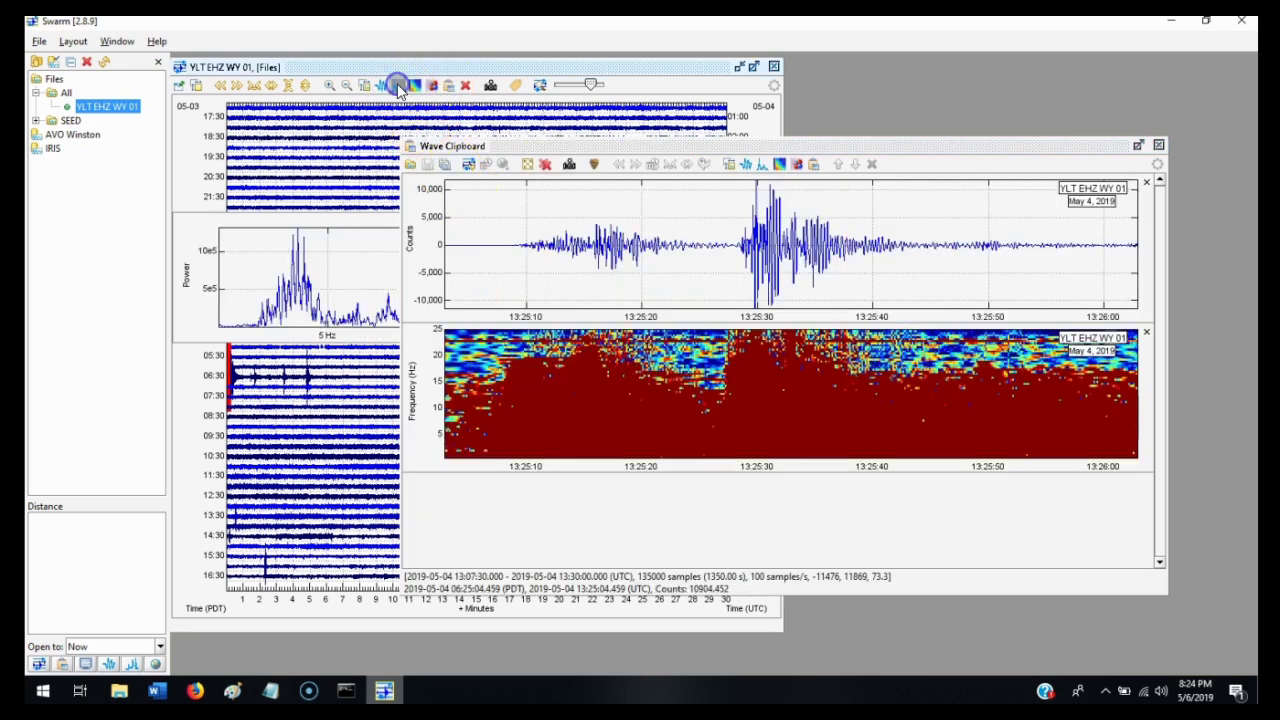
left_click(447, 87)
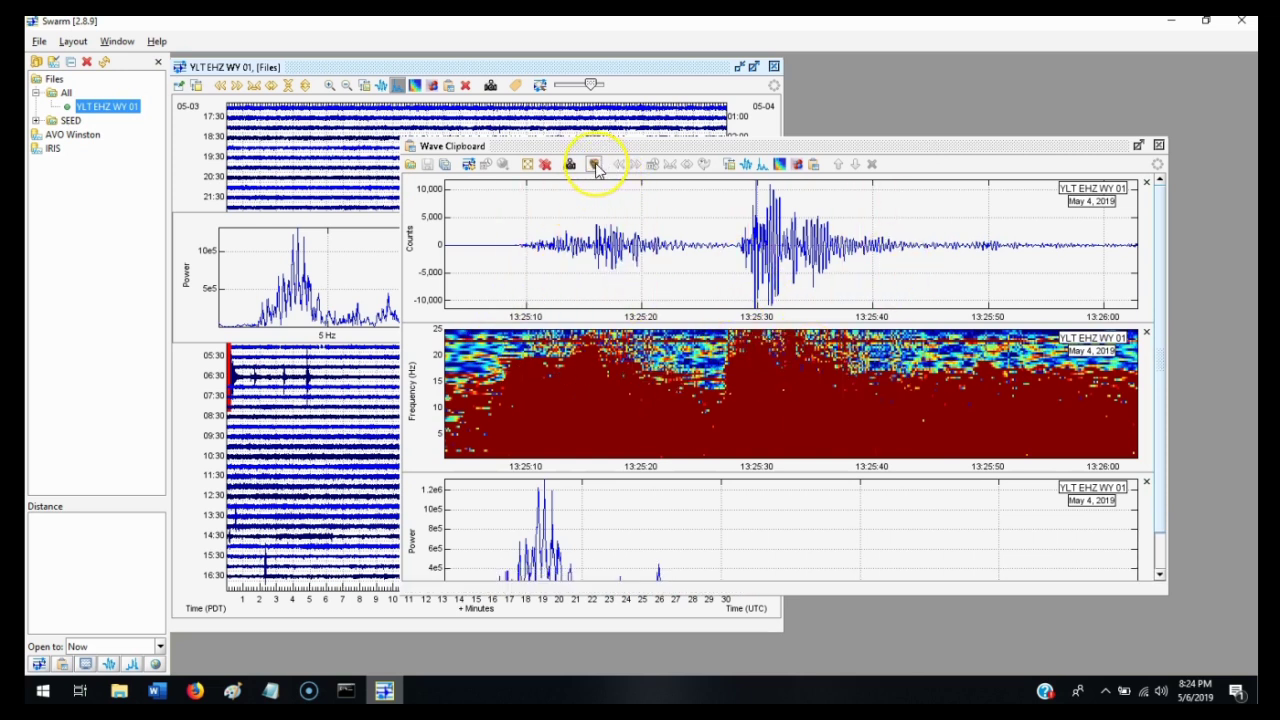
Show the clipboard's picking tools and pick options list, then hide them again.
left_click(594, 164)
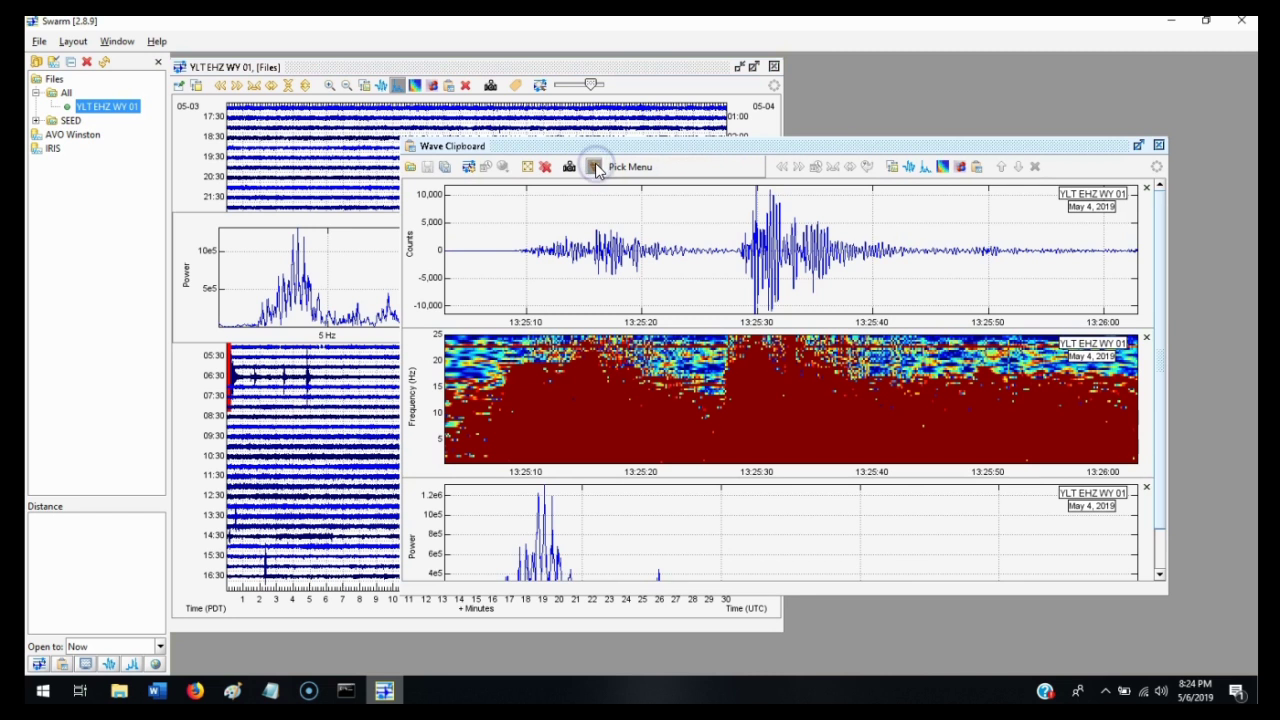
left_click(640, 170)
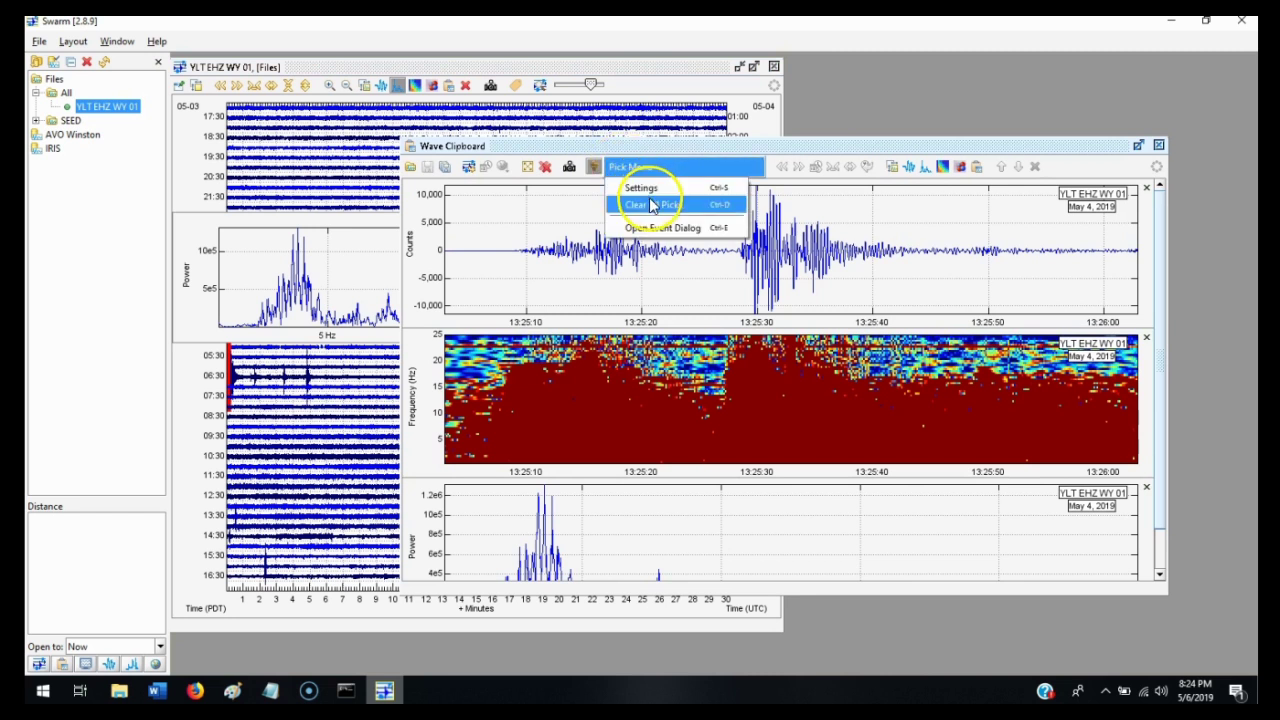
left_click(741, 268)
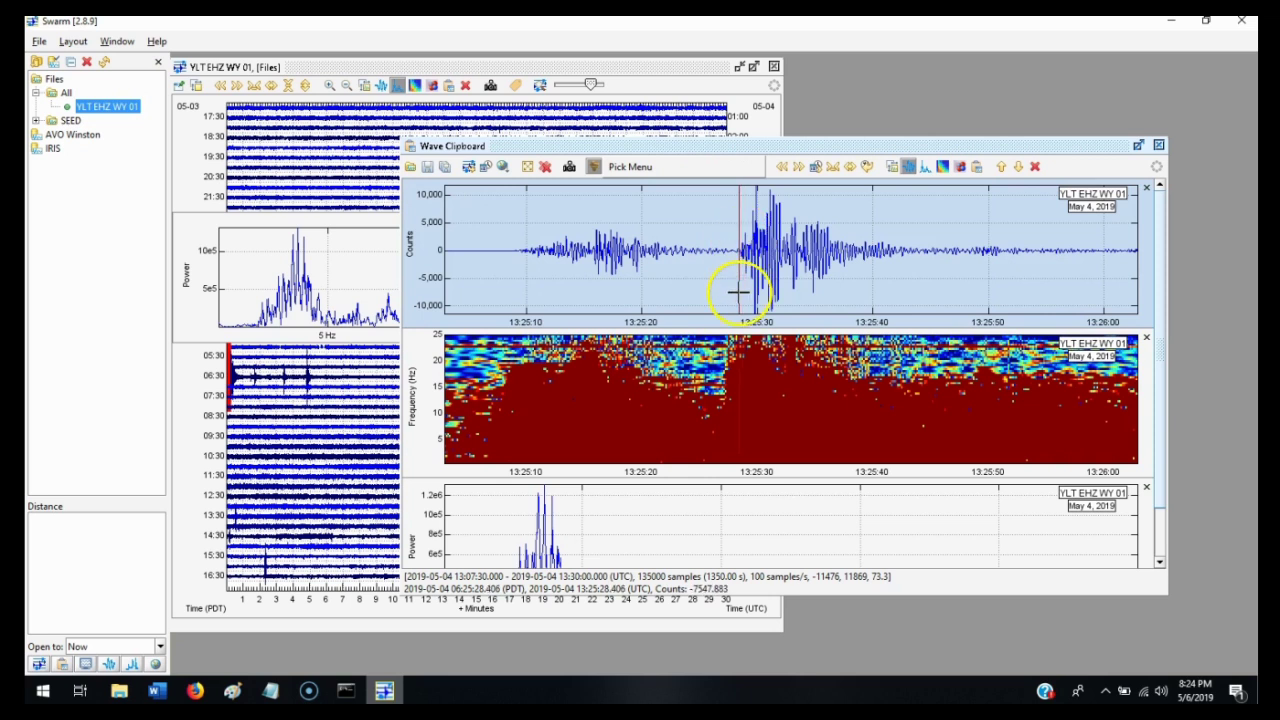
left_click(595, 171)
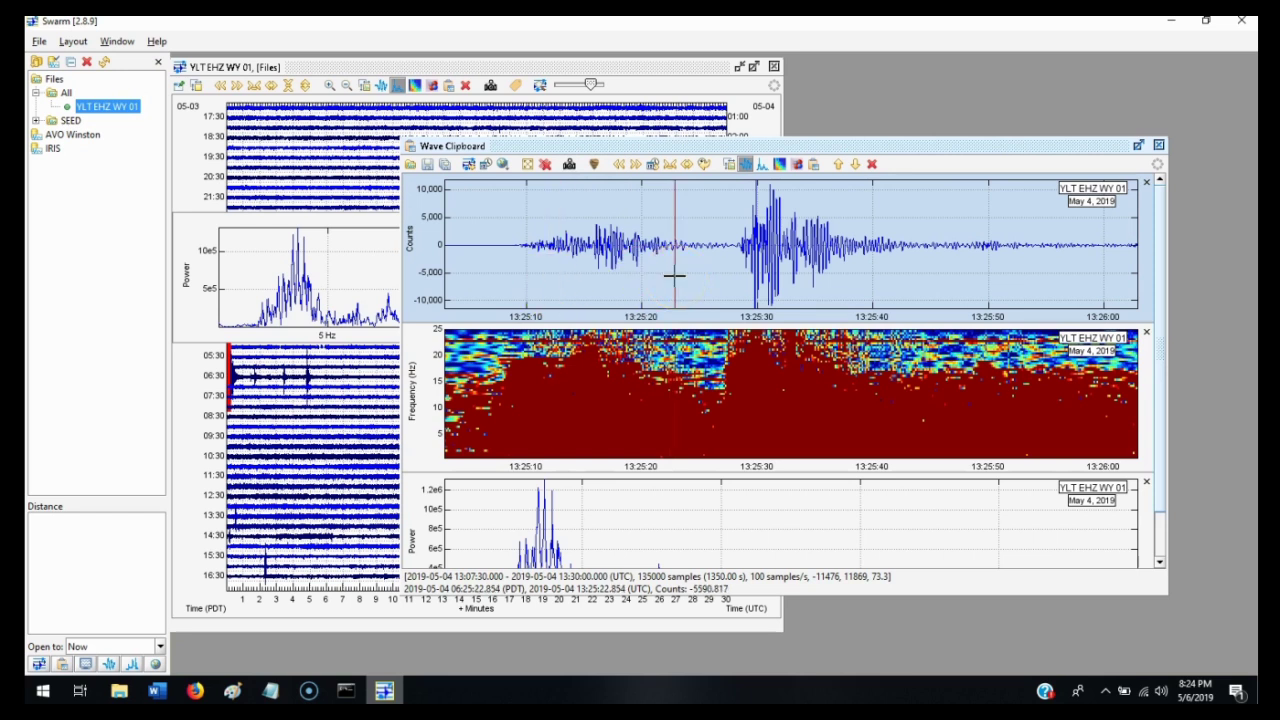
Cycle the top clipboard plot through its view types back to waveform, then select the top panel.
key("s")
key("g")
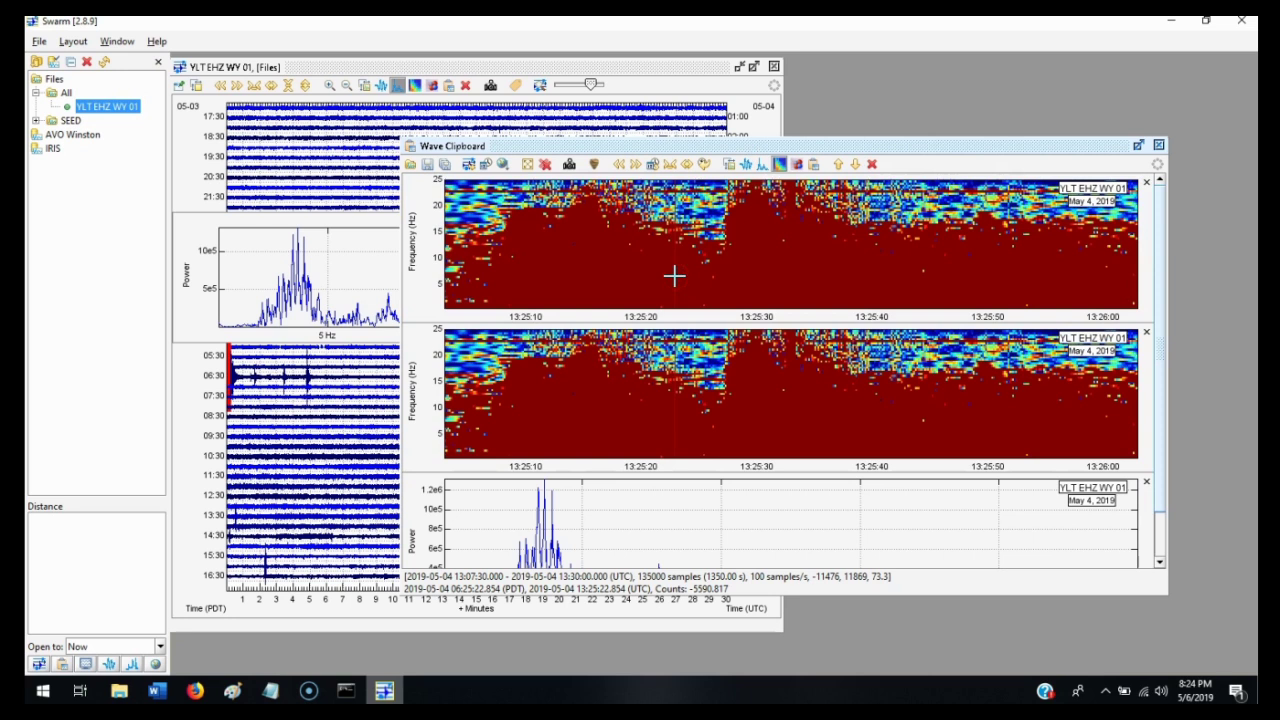
key("m")
key("w")
key("s")
key("m")
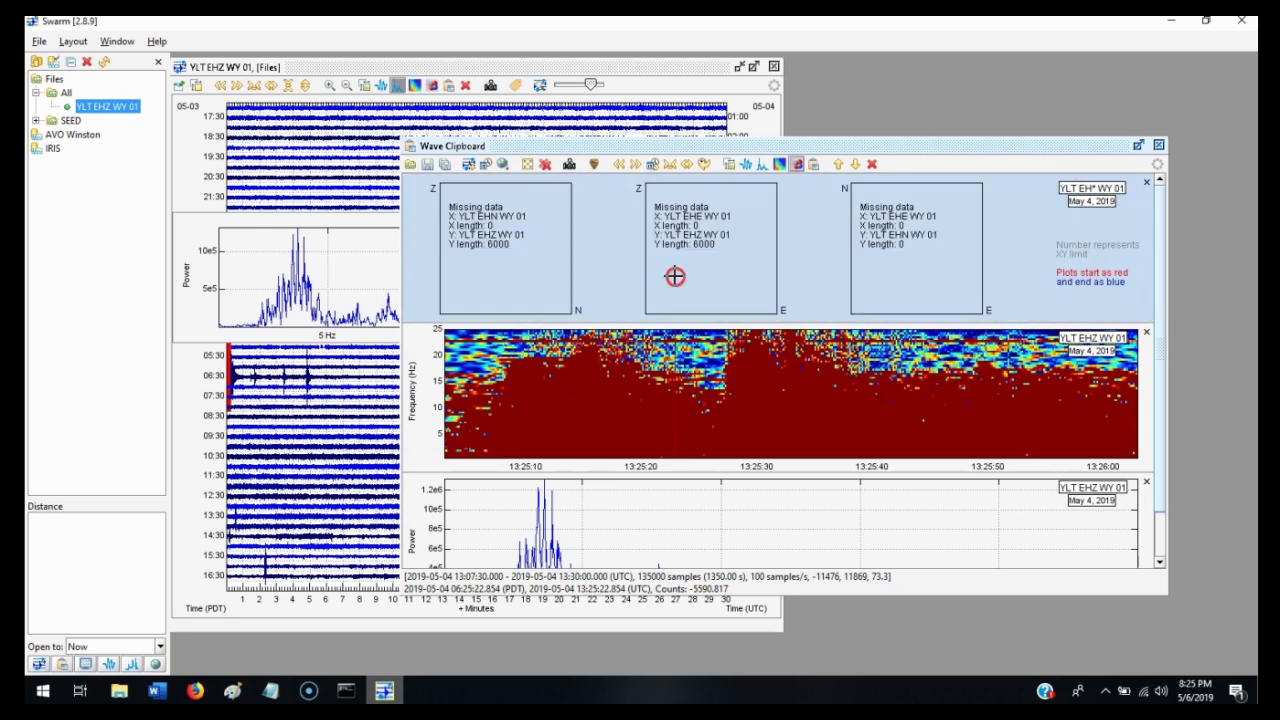
key("w")
left_click(623, 297)
left_click(631, 406)
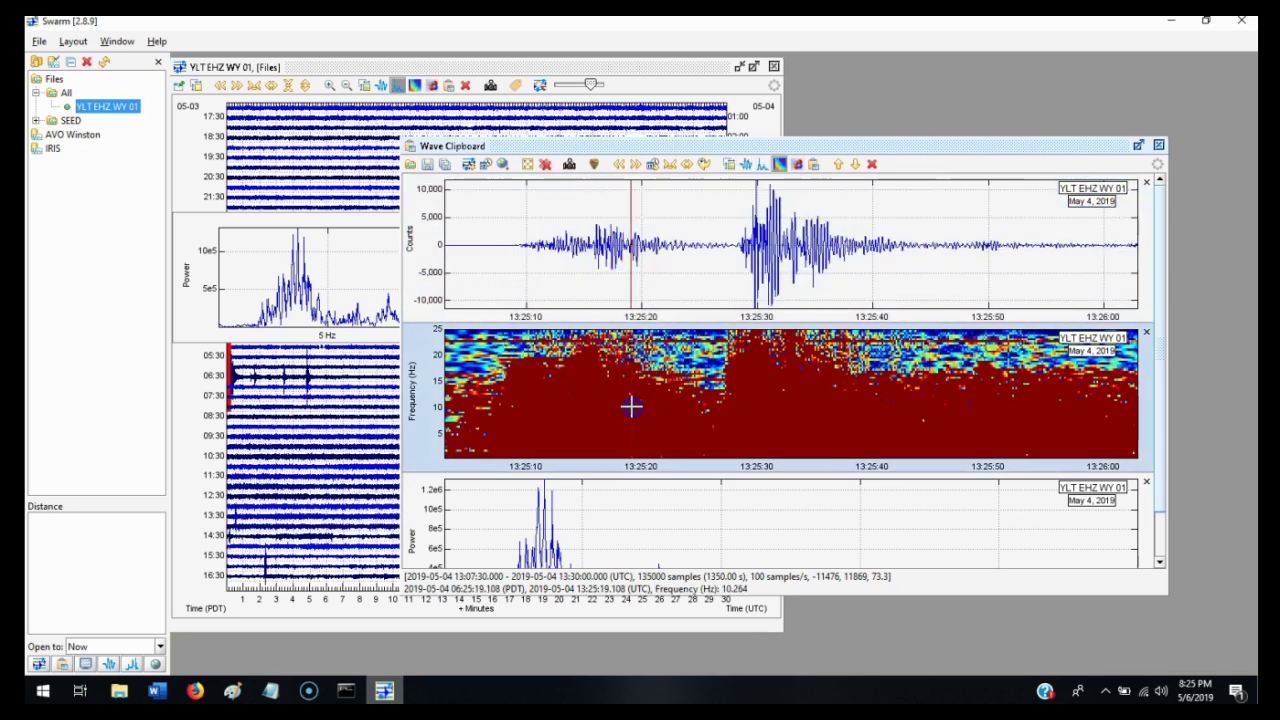
left_click(600, 271)
left_click(600, 394)
left_click(586, 271)
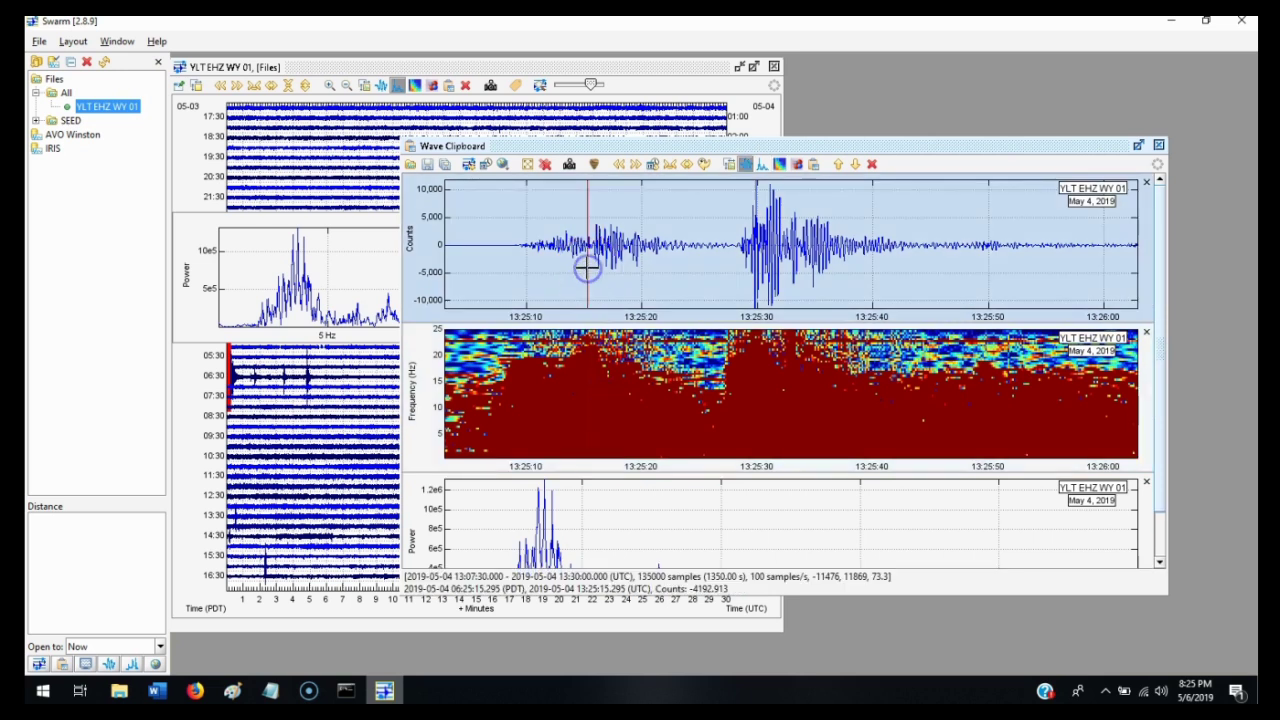
left_click(595, 383)
left_click(586, 266)
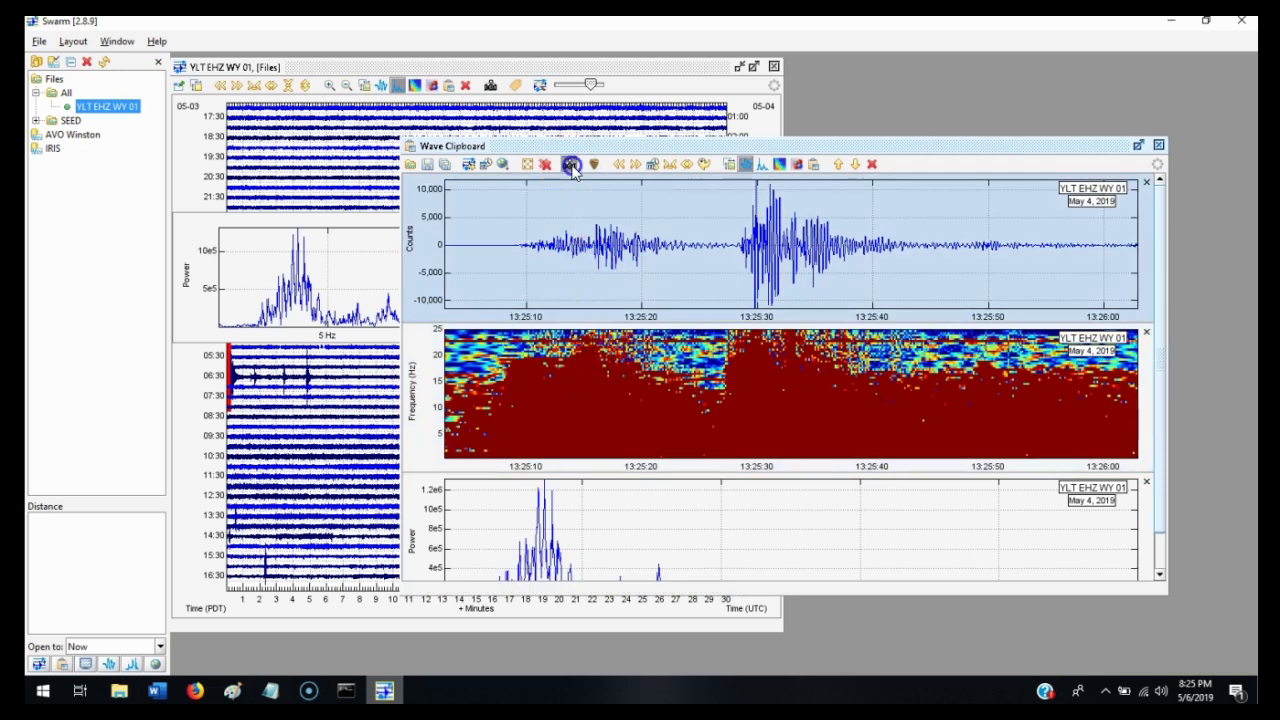
Save the clipboard plots over clipboard.png and open the Downloads folder in Explorer.
left_click(569, 165)
left_click(765, 457)
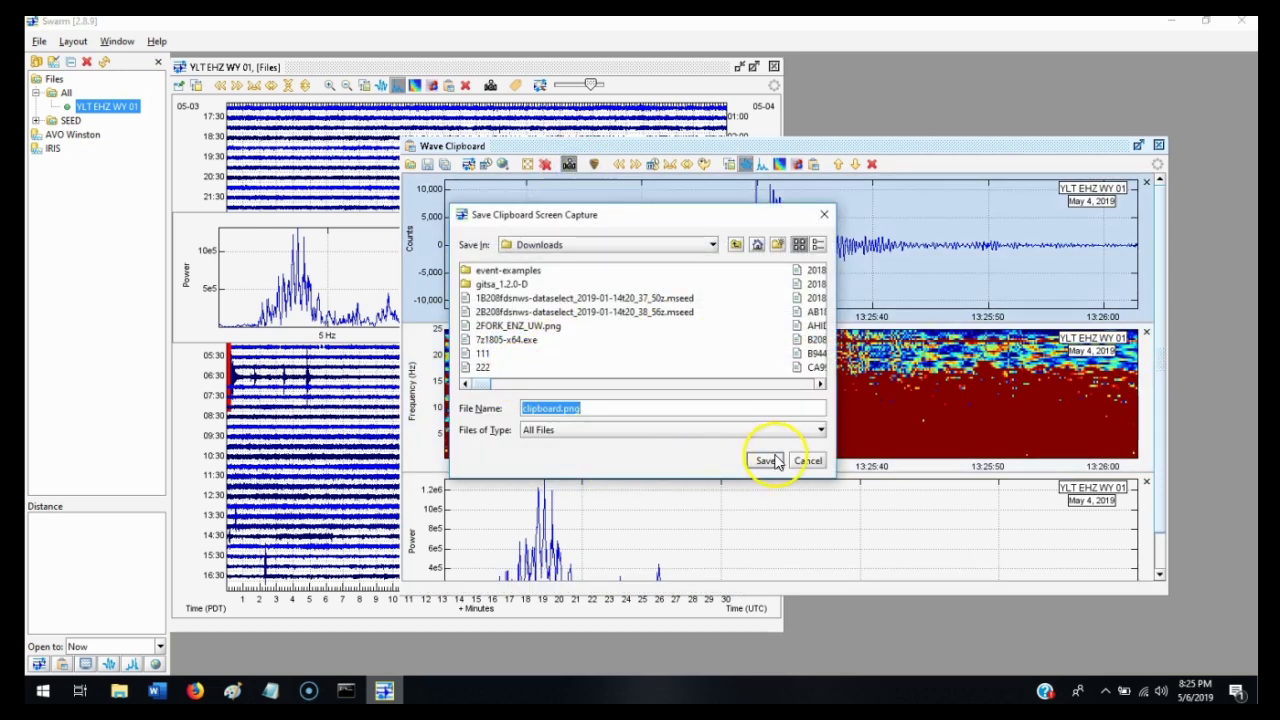
left_click(605, 369)
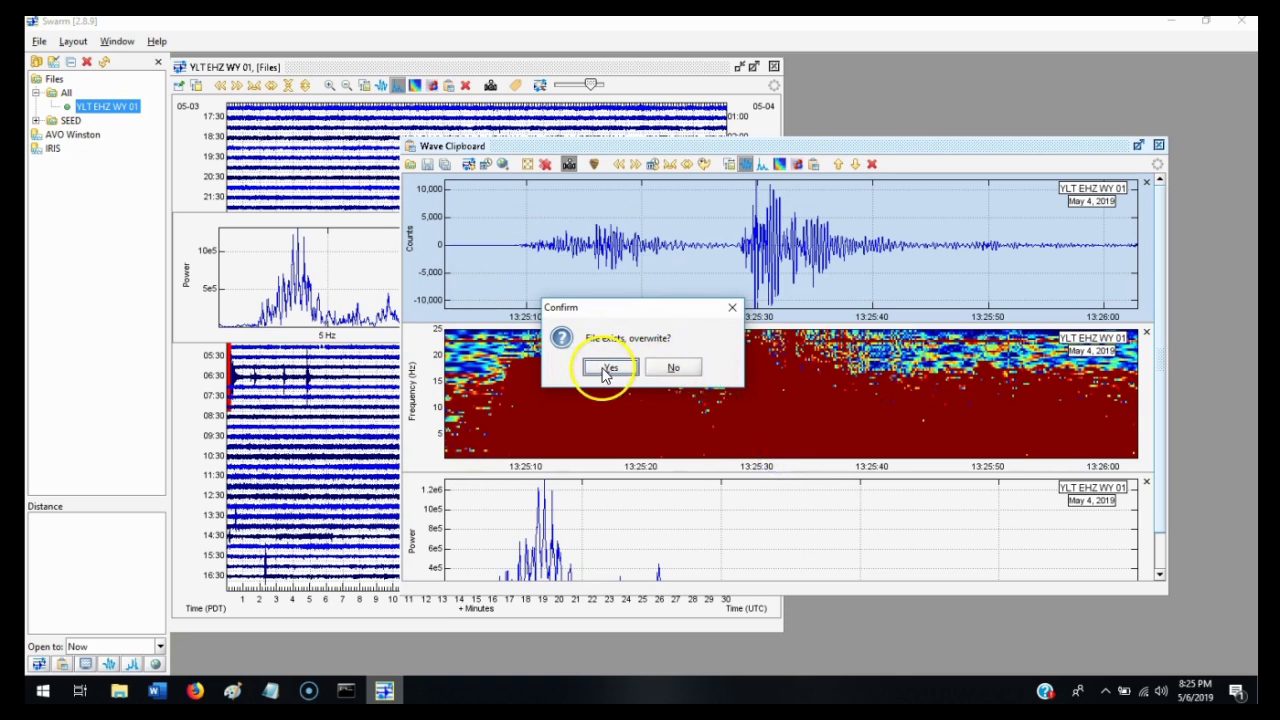
mouse_move(119, 690)
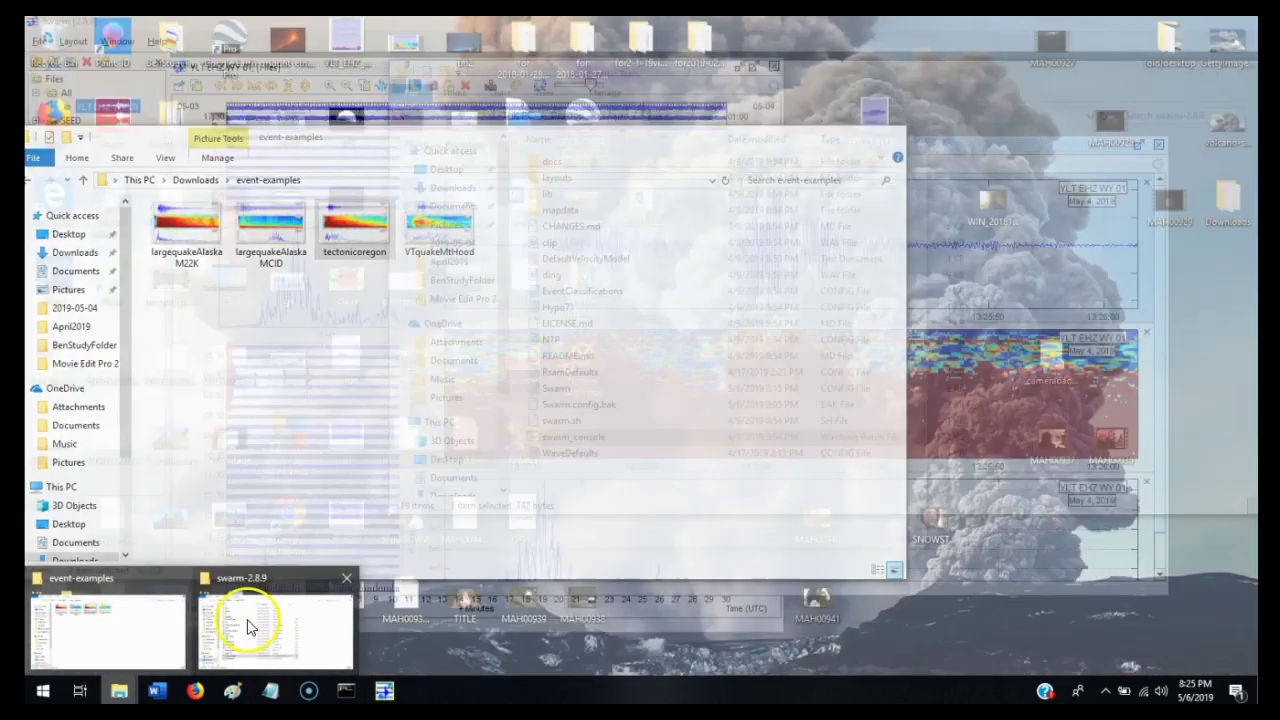
left_click(250, 627)
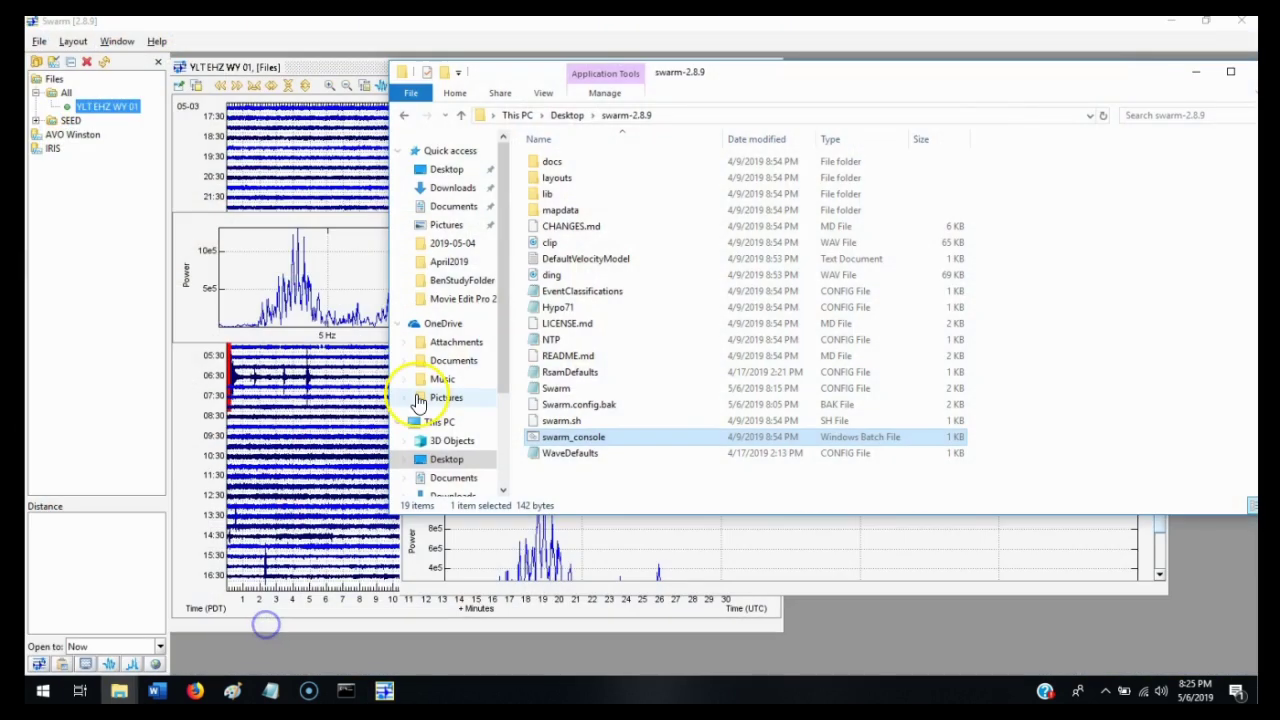
left_click(465, 190)
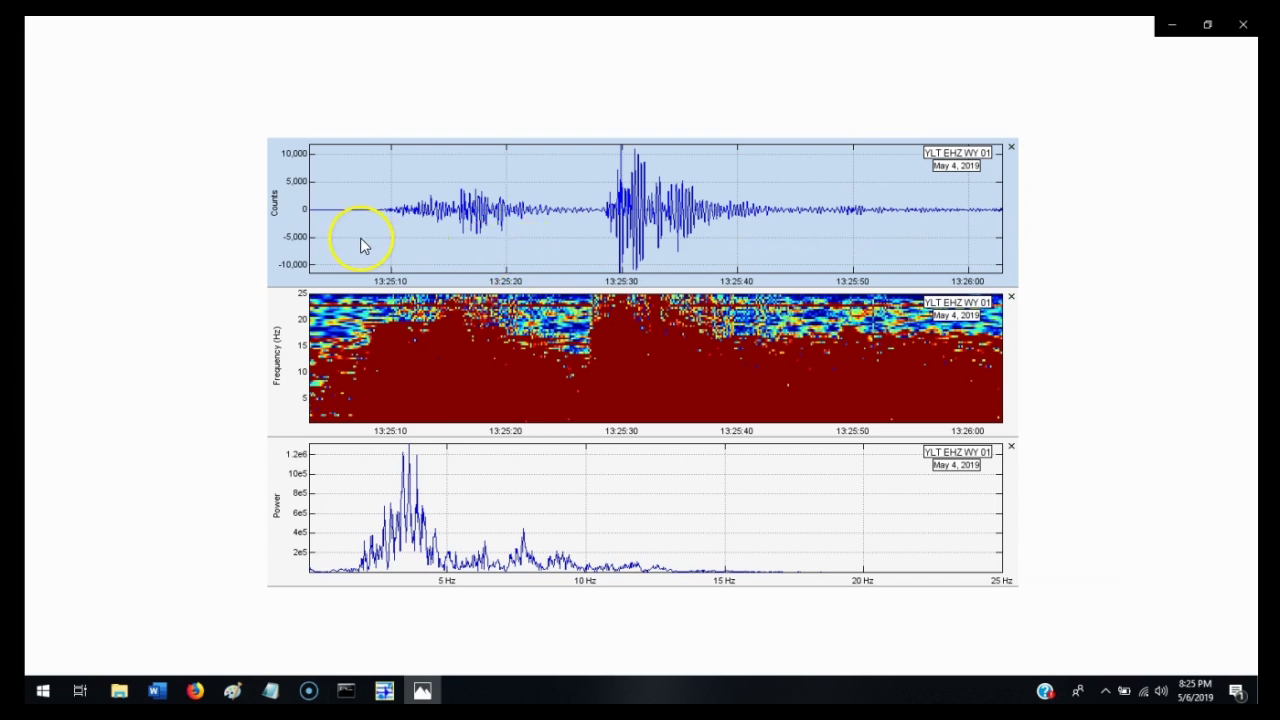
mouse_move(393, 260)
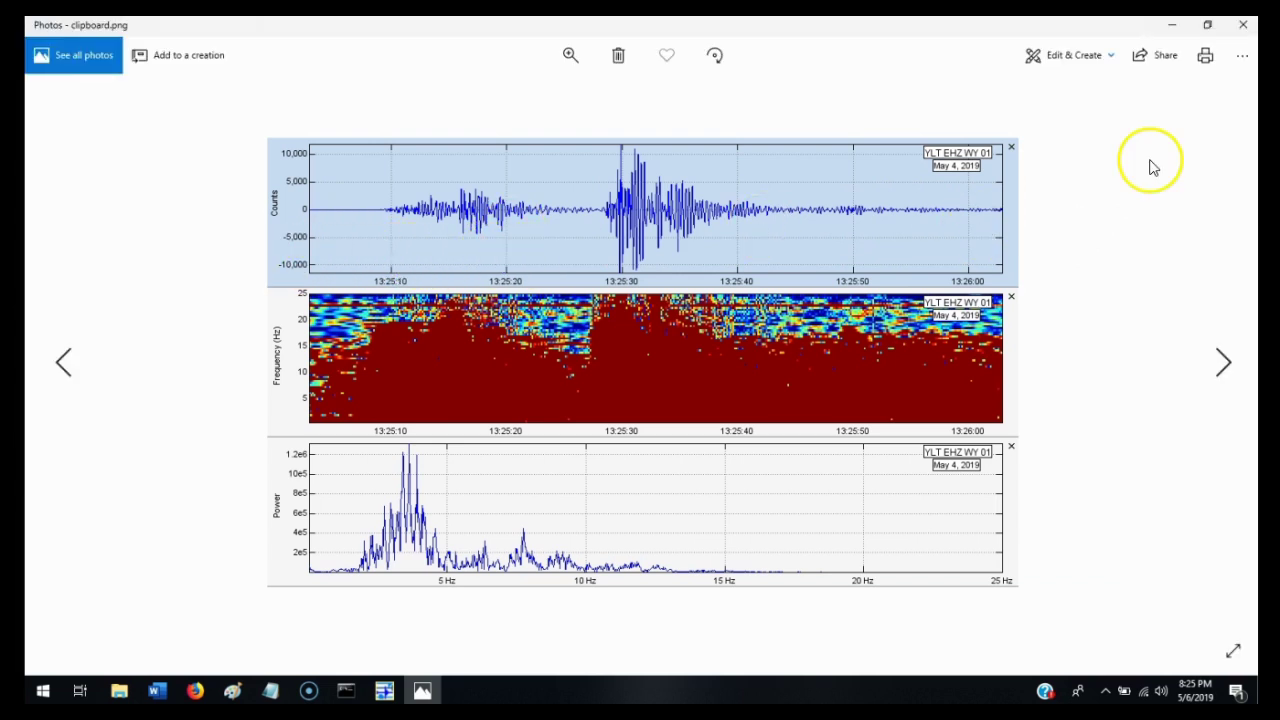
Close the image viewer and file browser, then clear the Wave Clipboard.
left_click(1243, 24)
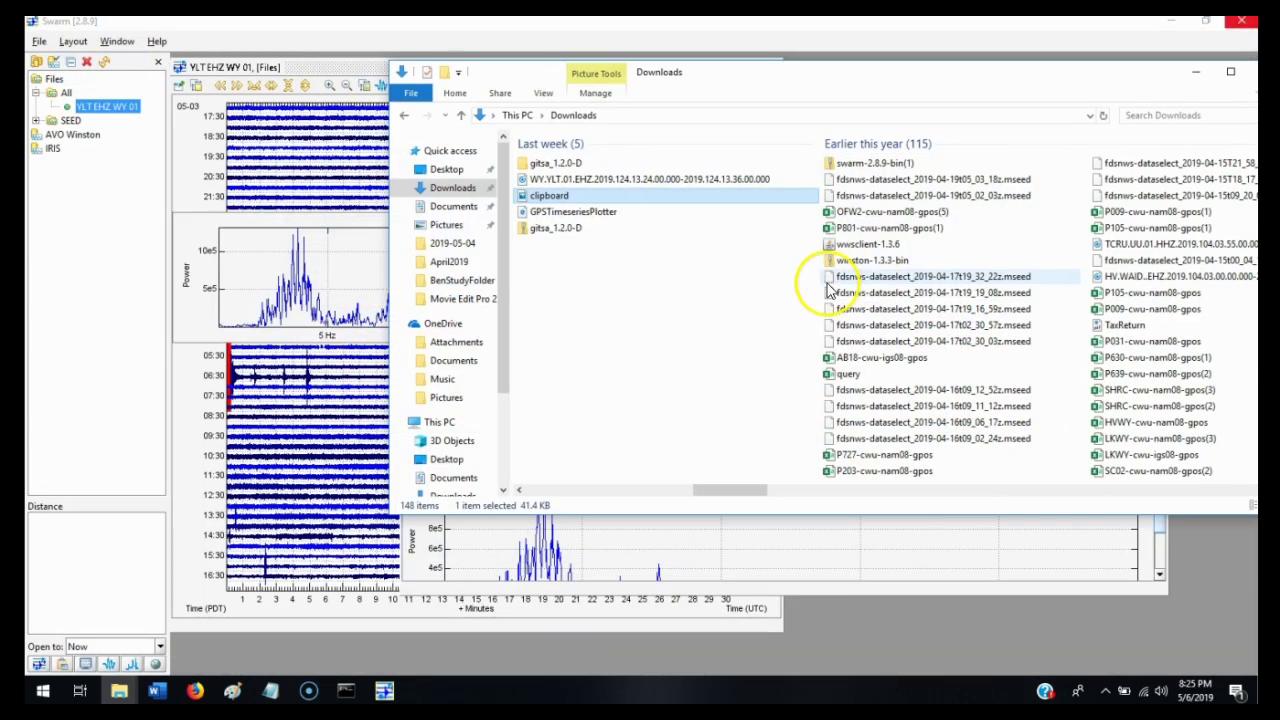
left_click(1207, 77)
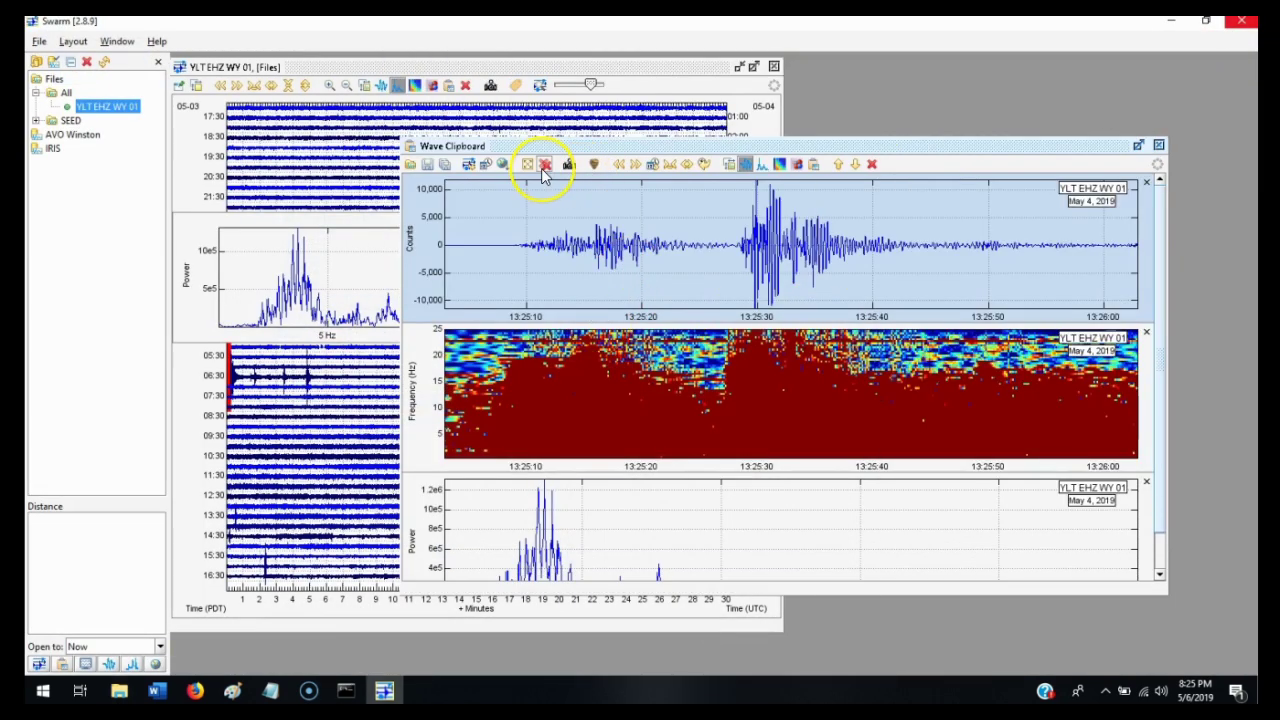
left_click(545, 164)
Copy the event's waveform, spectrogram and power spectrum into the Wave Clipboard.
left_click(398, 90)
left_click(381, 85)
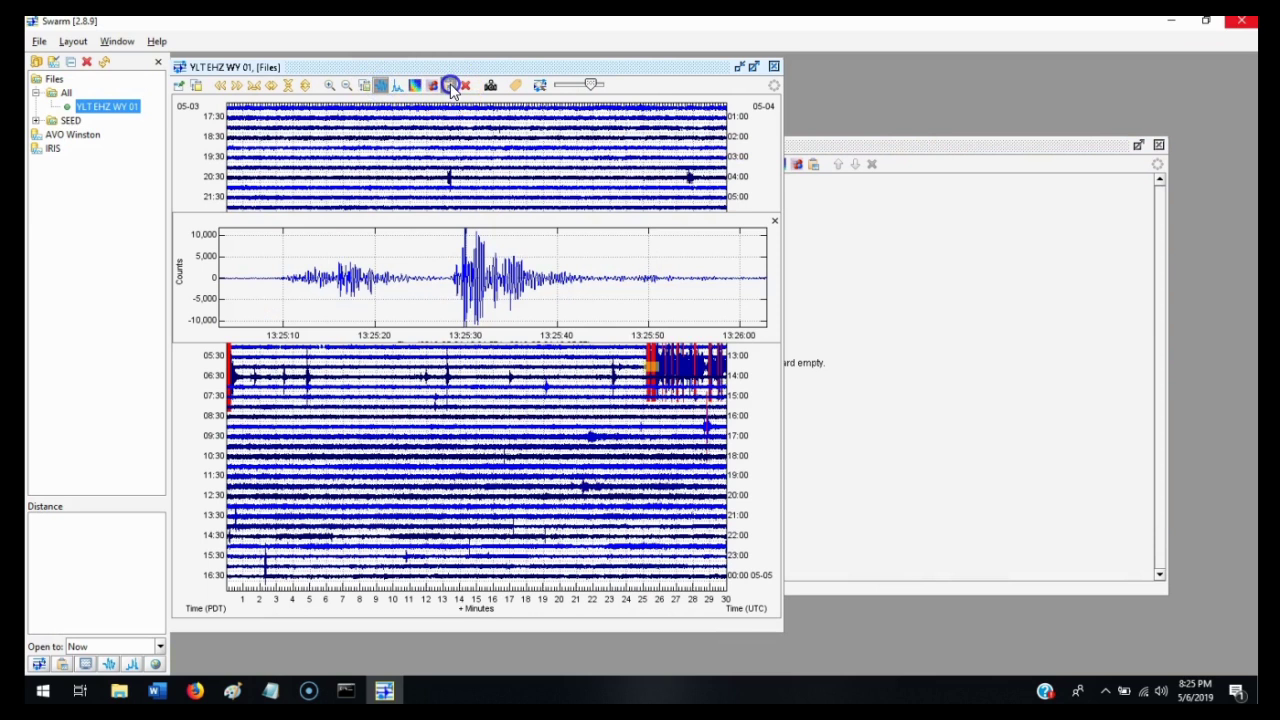
left_click(448, 85)
left_click(415, 85)
left_click(448, 86)
left_click(398, 85)
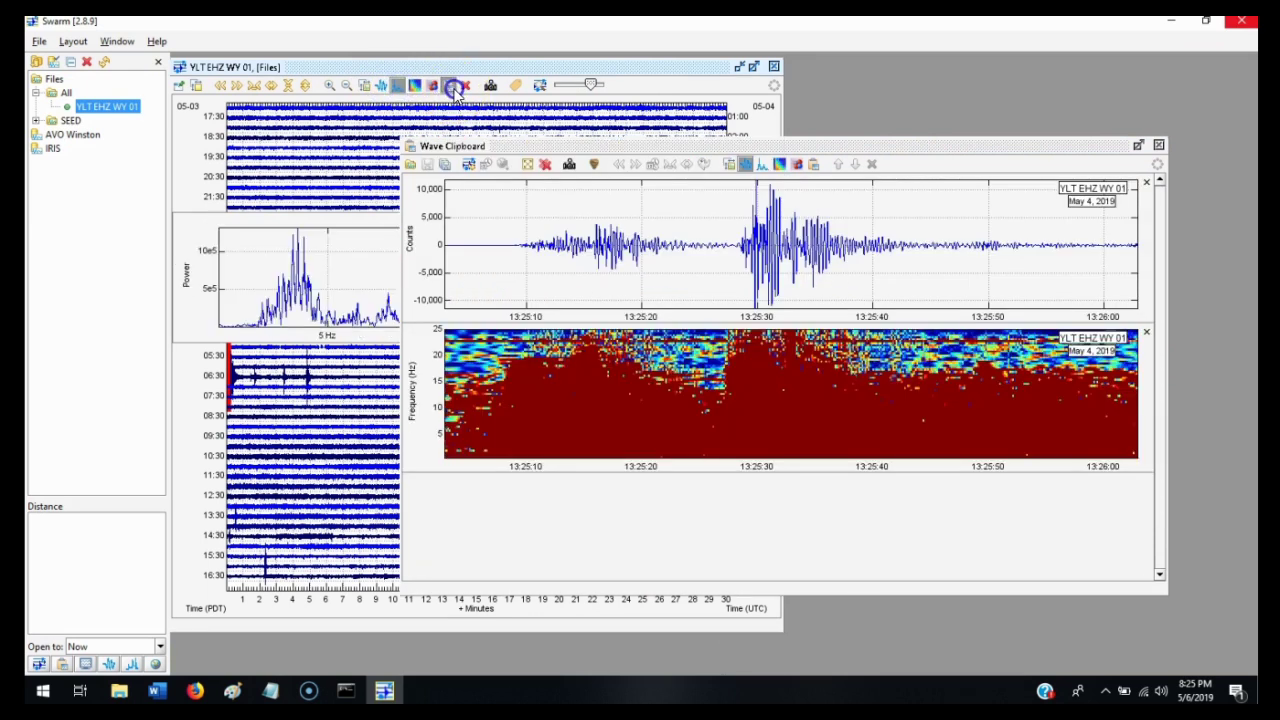
left_click(448, 85)
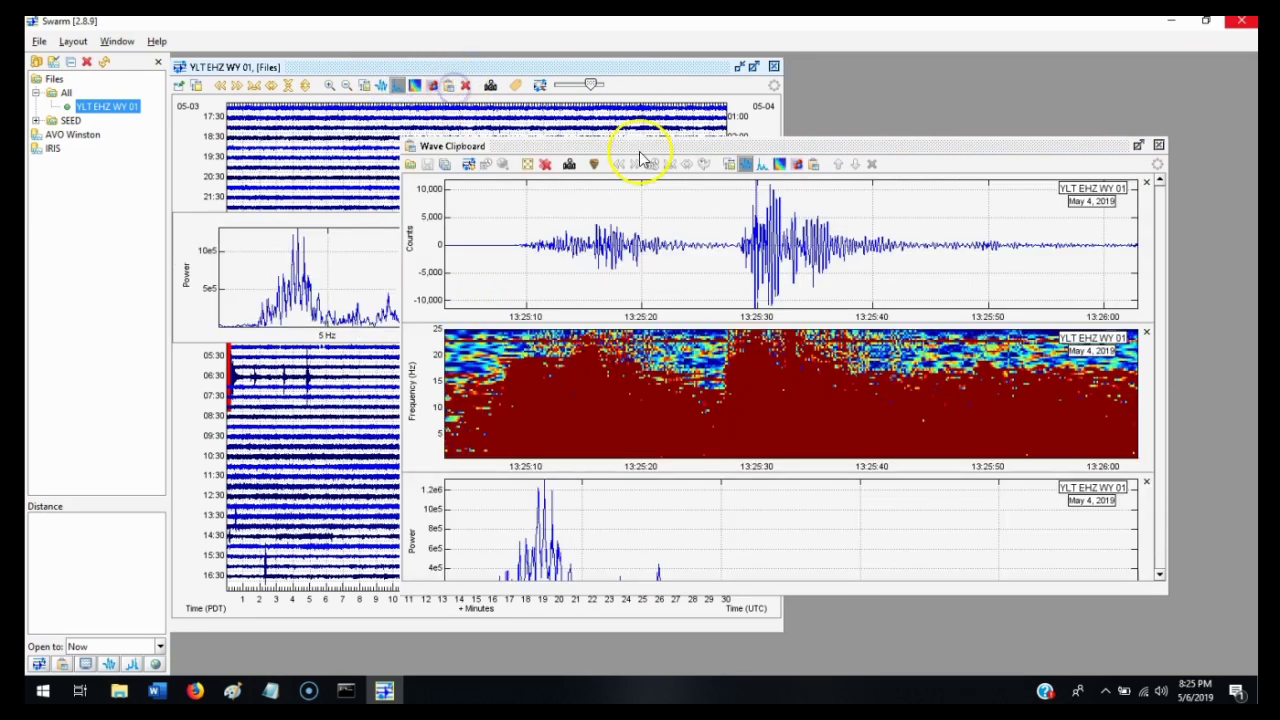
left_click(730, 166)
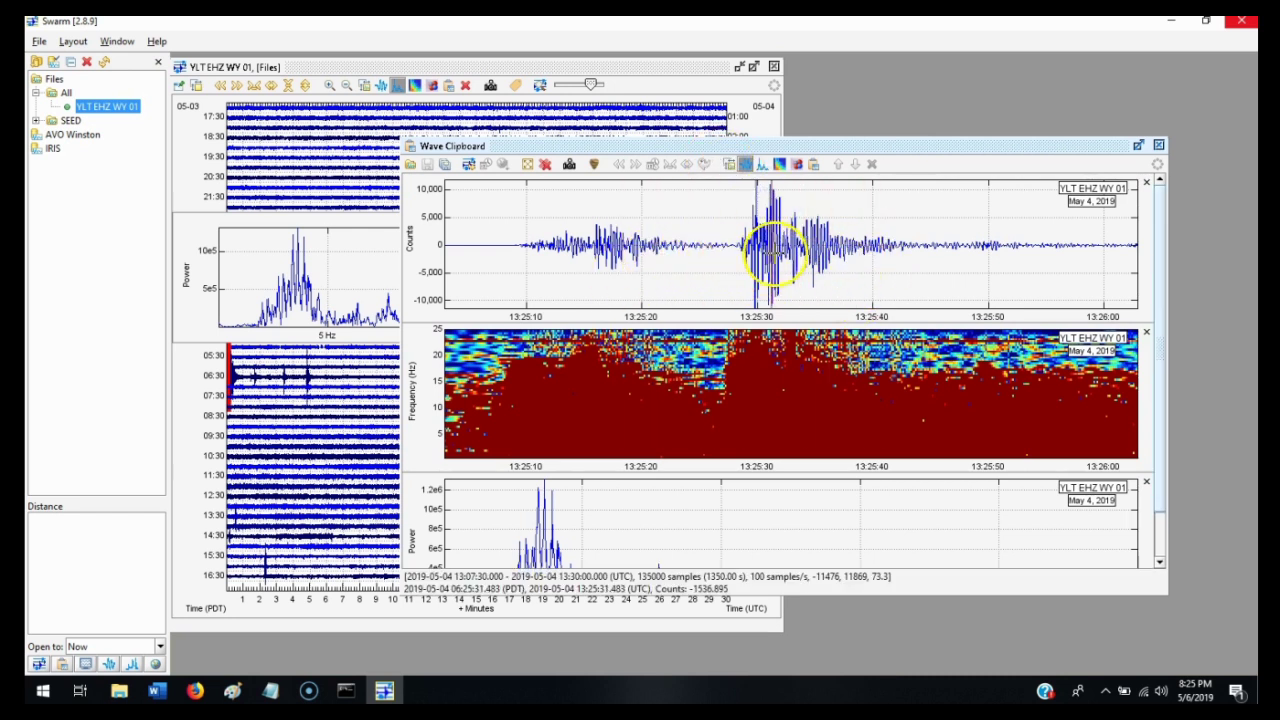
Mark 13:25:38 on the waveform panel and move that panel back to the top.
left_click(667, 281)
left_click(951, 74)
left_click(852, 206)
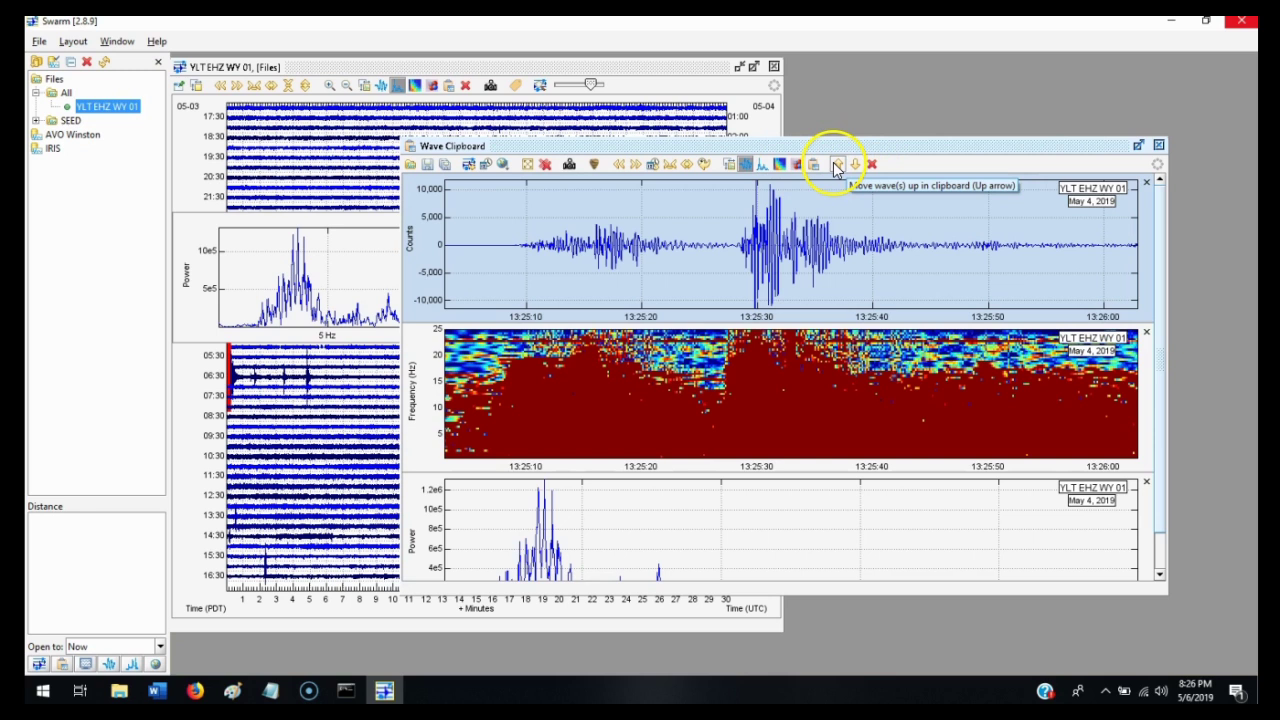
left_click(840, 168)
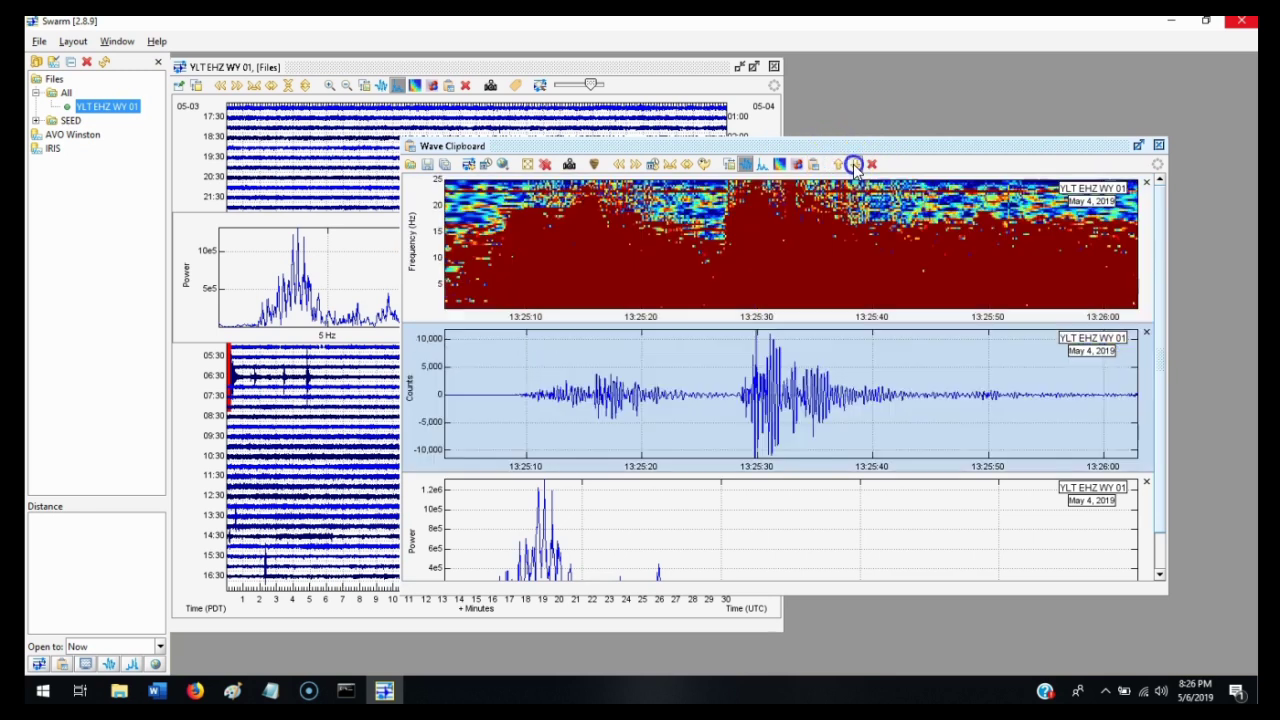
left_click(854, 165)
left_click(836, 166)
left_click(838, 166)
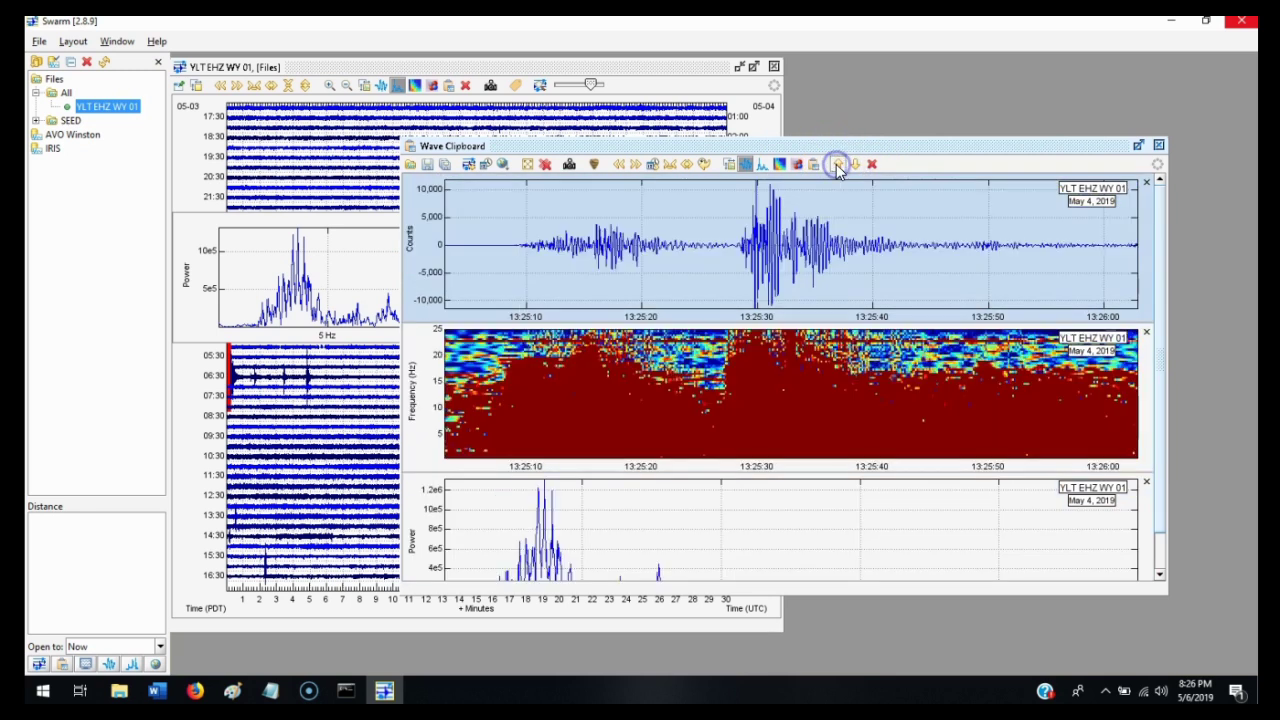
Step the waveform later, return it to the main event, and synchronize all plot times.
left_click(636, 165)
left_click(636, 165)
left_click(636, 165)
left_click(636, 165)
left_click(636, 165)
left_click(636, 165)
left_click(636, 165)
left_click(636, 165)
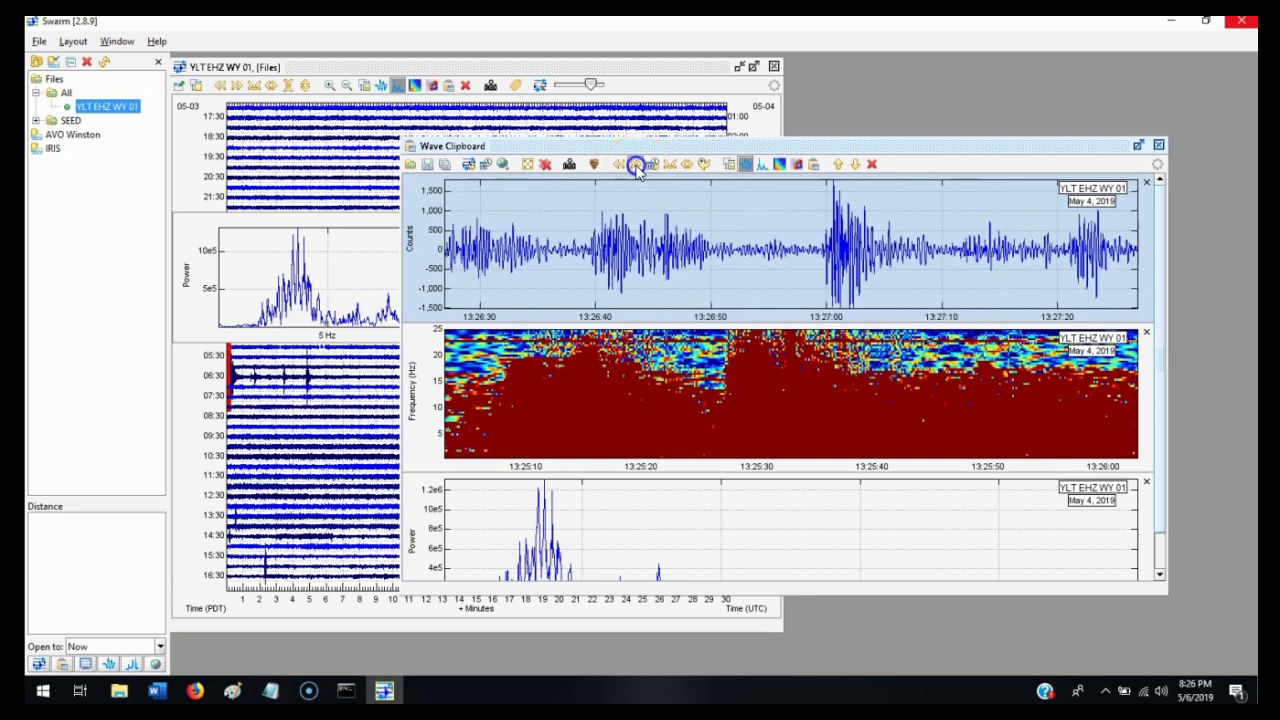
left_click(636, 165)
left_click(636, 165)
left_click(636, 165)
left_click(636, 165)
left_click(636, 165)
left_click(636, 165)
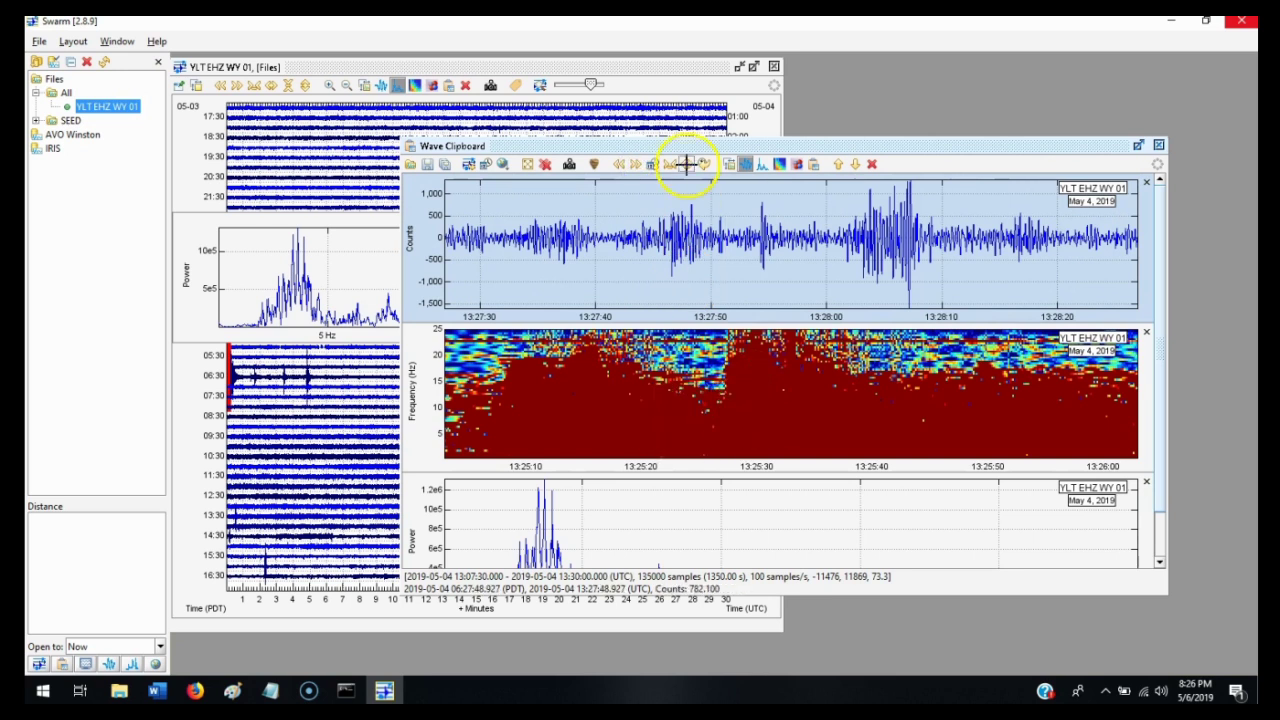
left_click(620, 165)
left_click(620, 165)
left_click(620, 165)
left_click(620, 165)
left_click(620, 165)
left_click(620, 165)
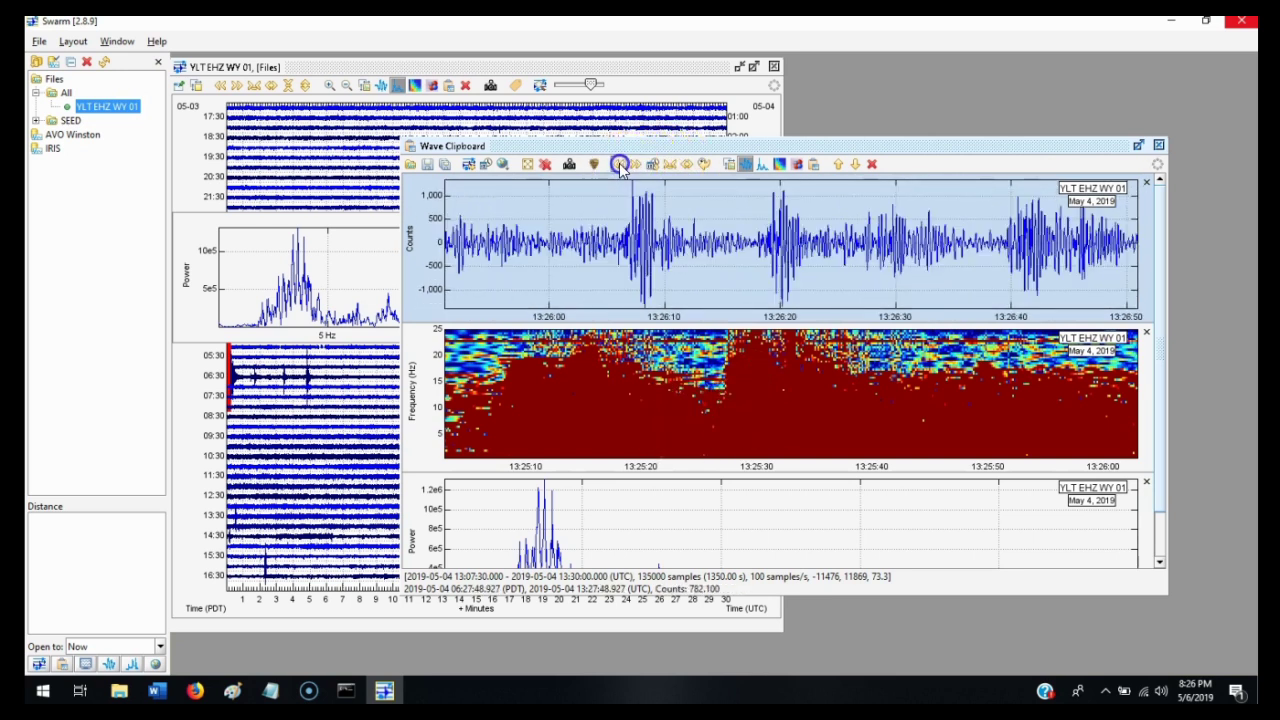
left_click(620, 165)
left_click(620, 165)
left_click(620, 165)
left_click(620, 165)
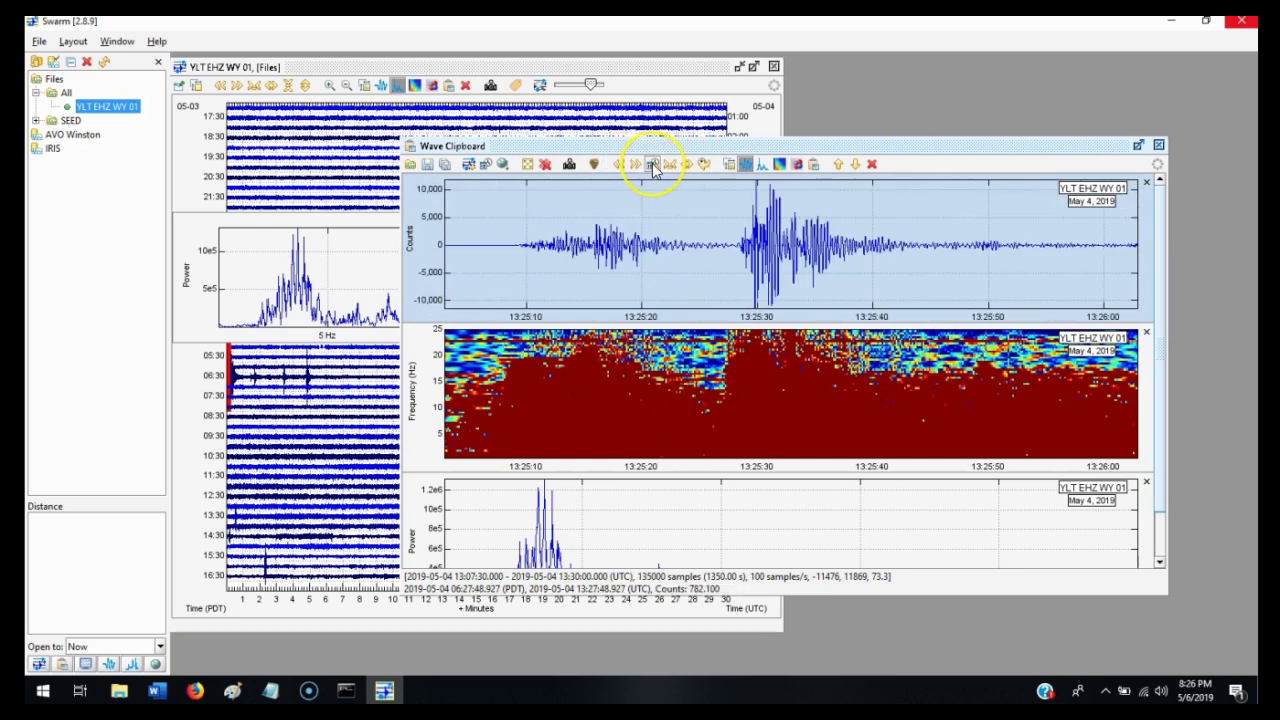
left_click(484, 167)
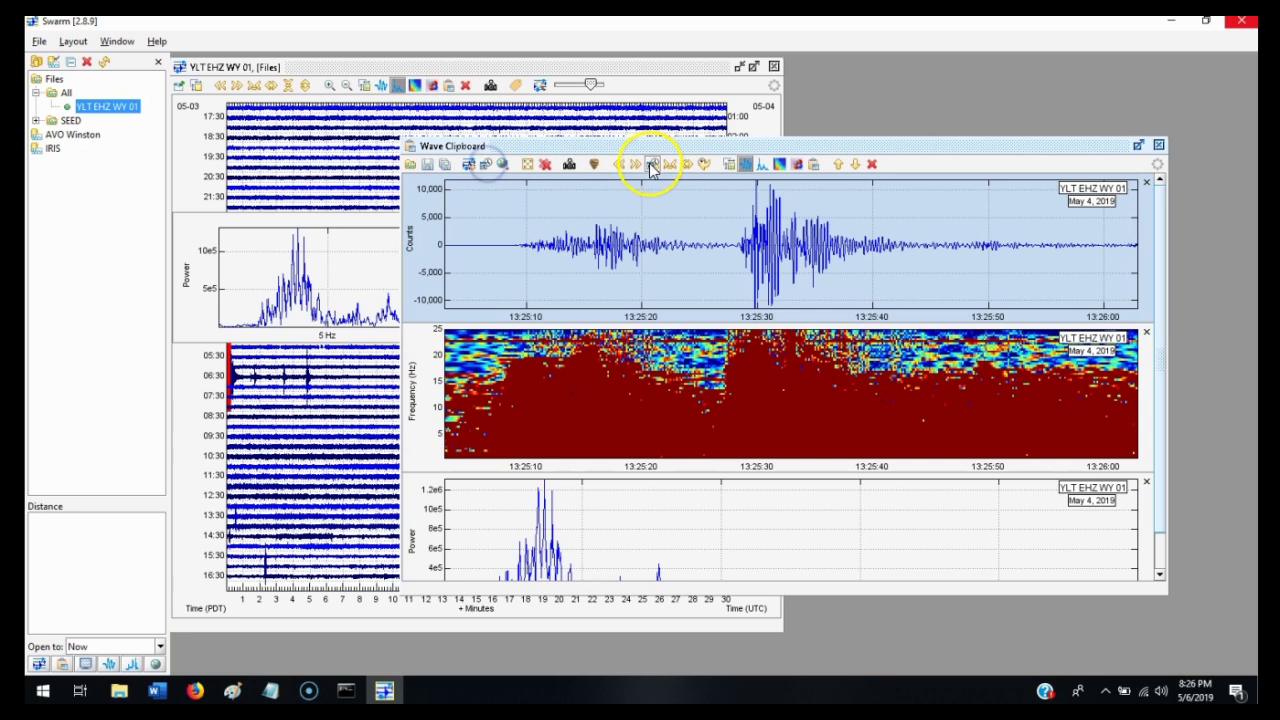
Advance the waveform to 13:26:20–13:27:10 and sync the spectrogram and spectrum to it.
left_click(651, 166)
left_click(651, 166)
left_click(486, 167)
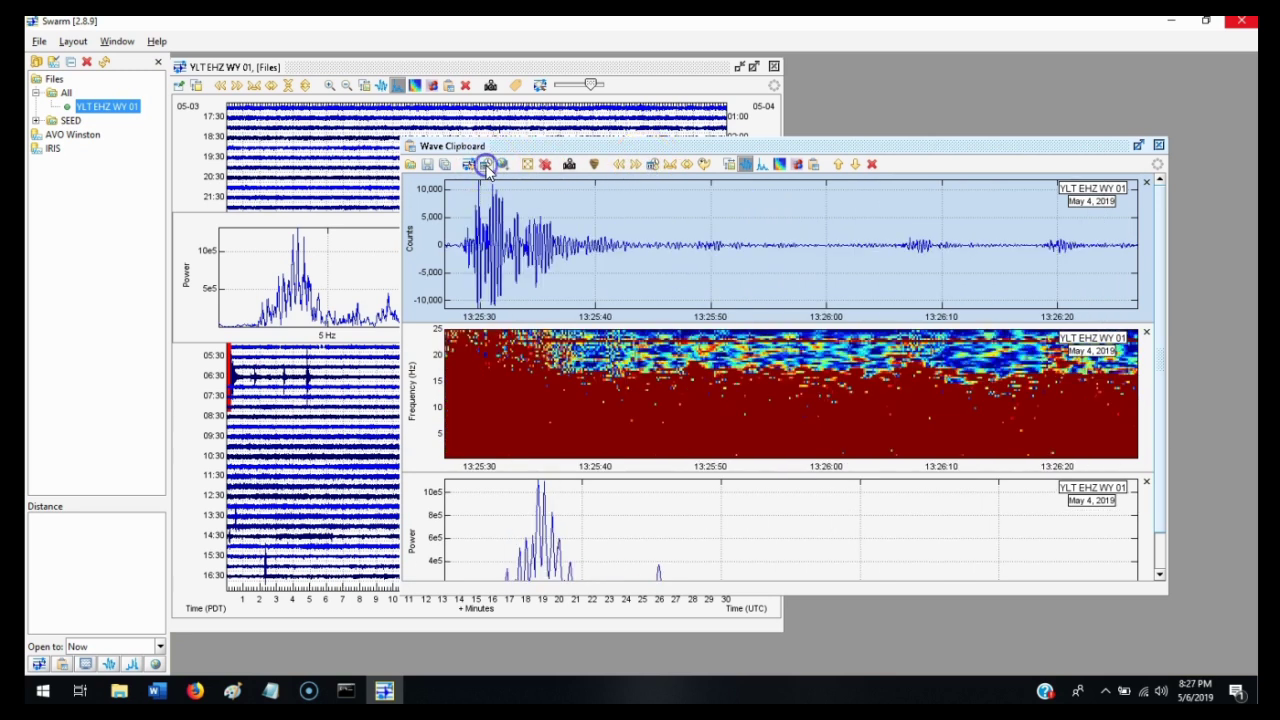
left_click(636, 165)
left_click(636, 165)
left_click(636, 165)
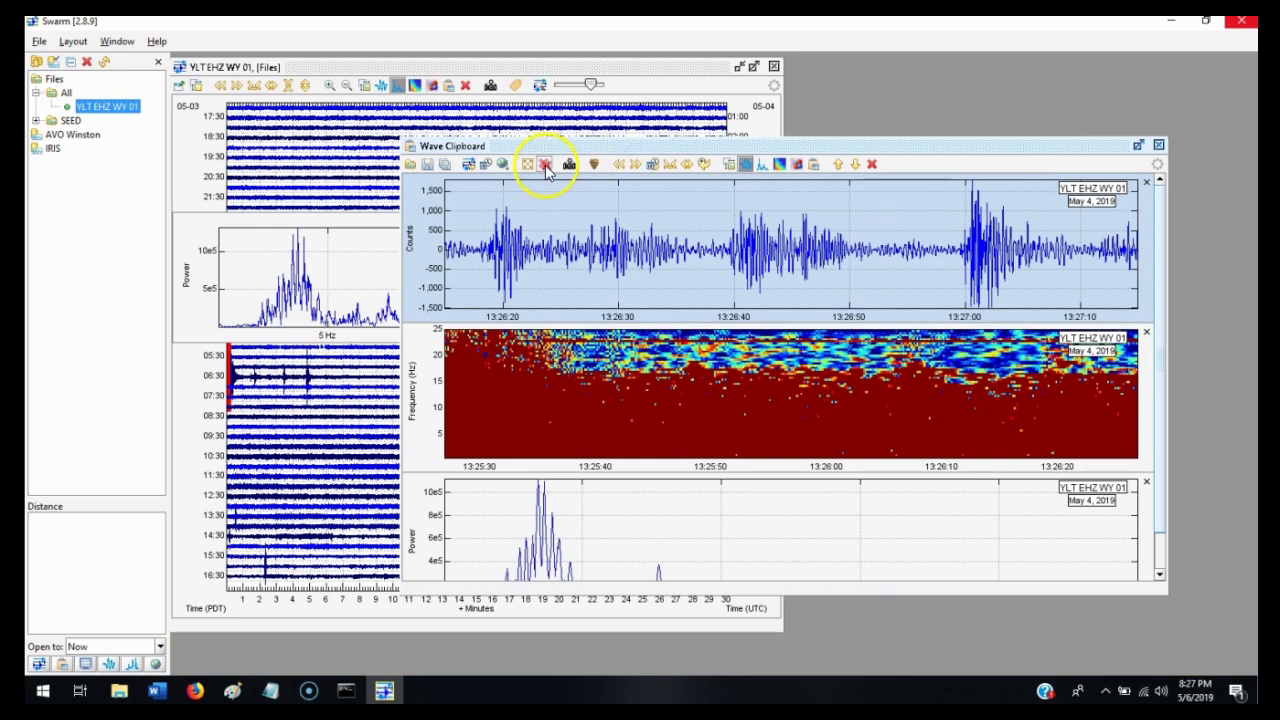
left_click(472, 165)
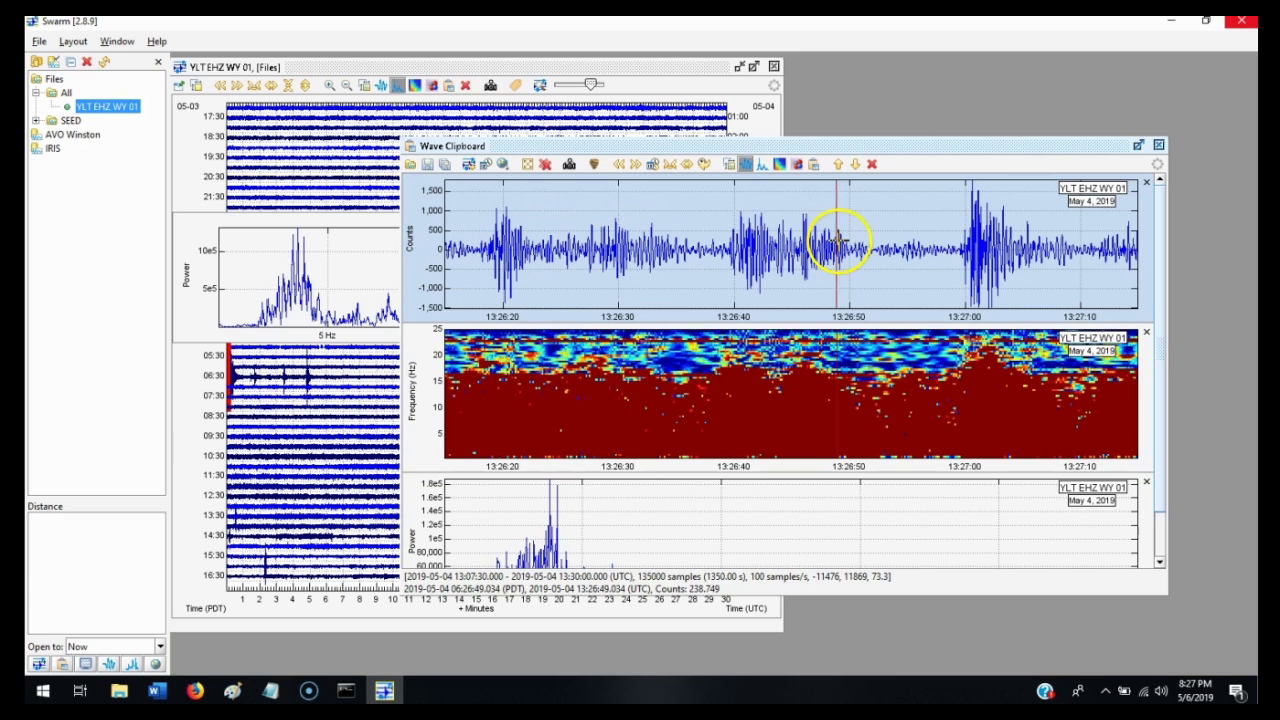
left_click(428, 165)
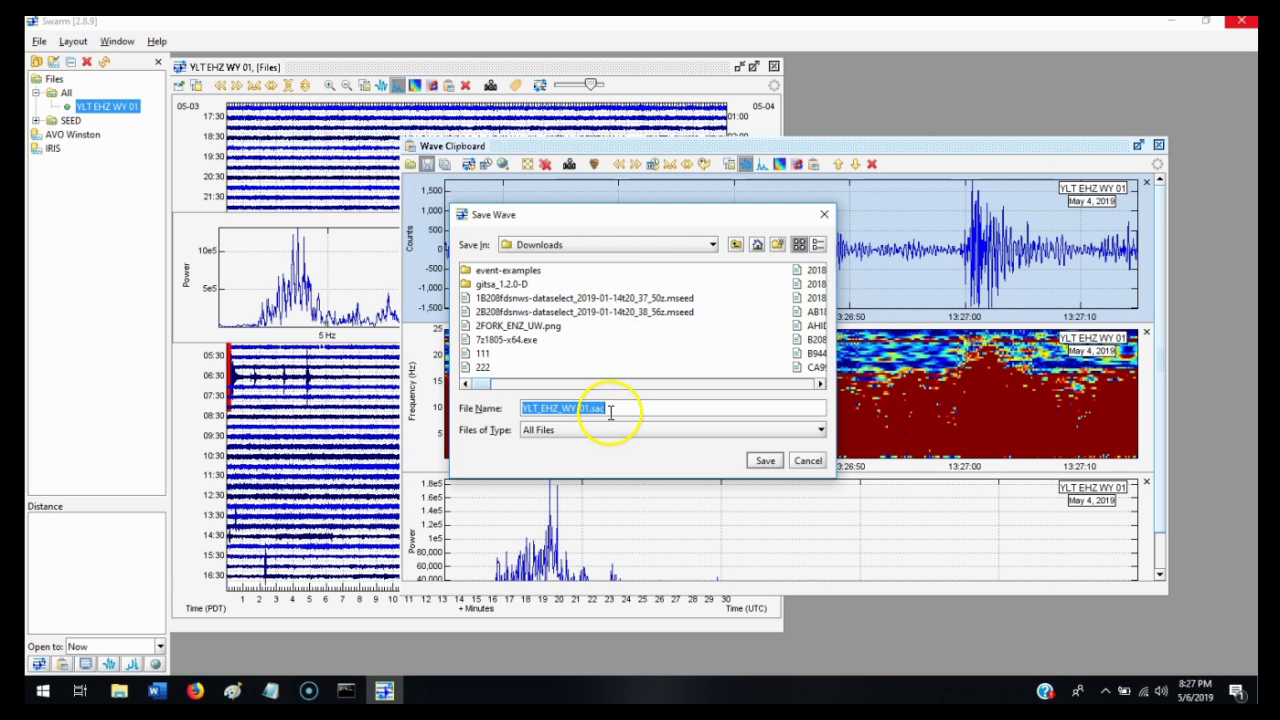
left_click(823, 214)
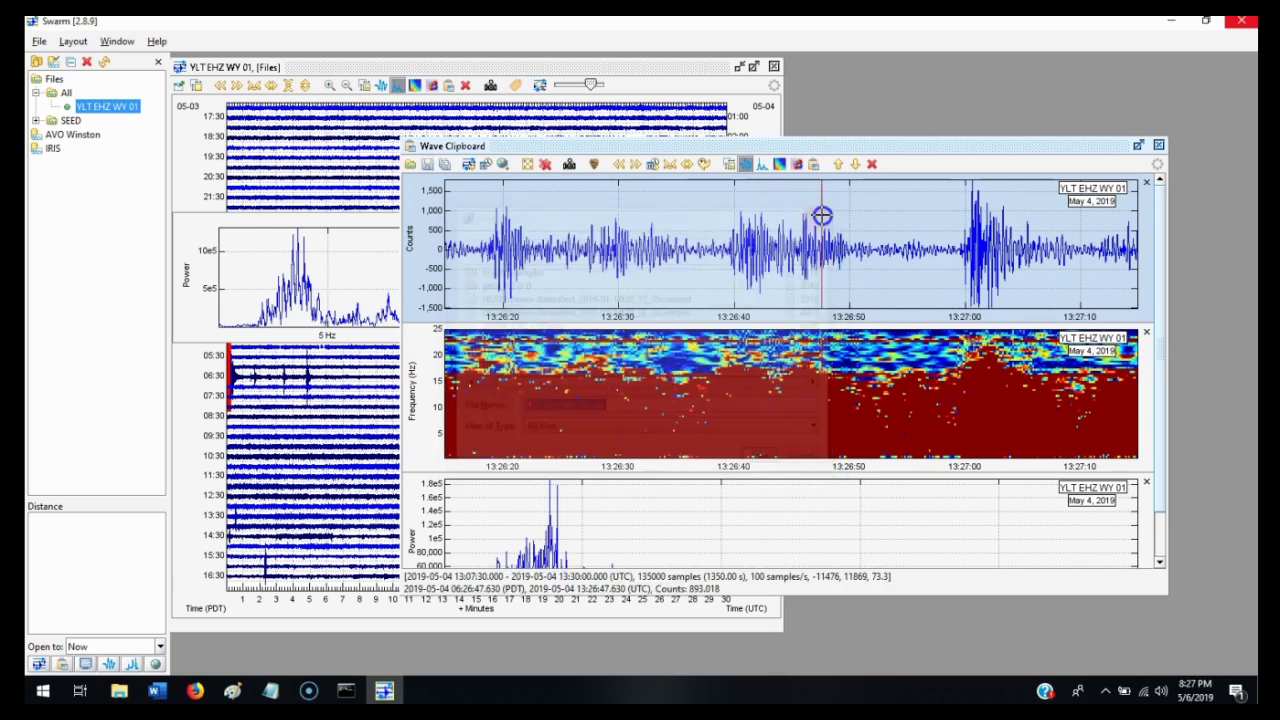
left_click(446, 165)
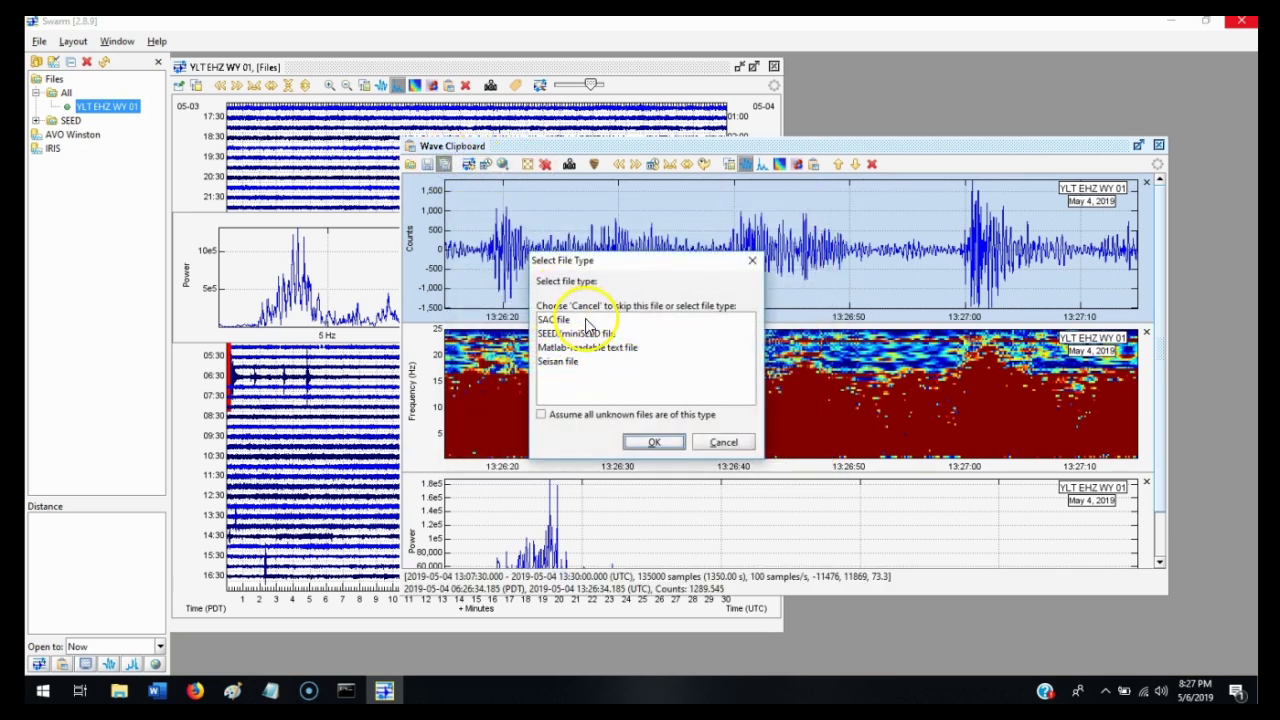
left_click(753, 259)
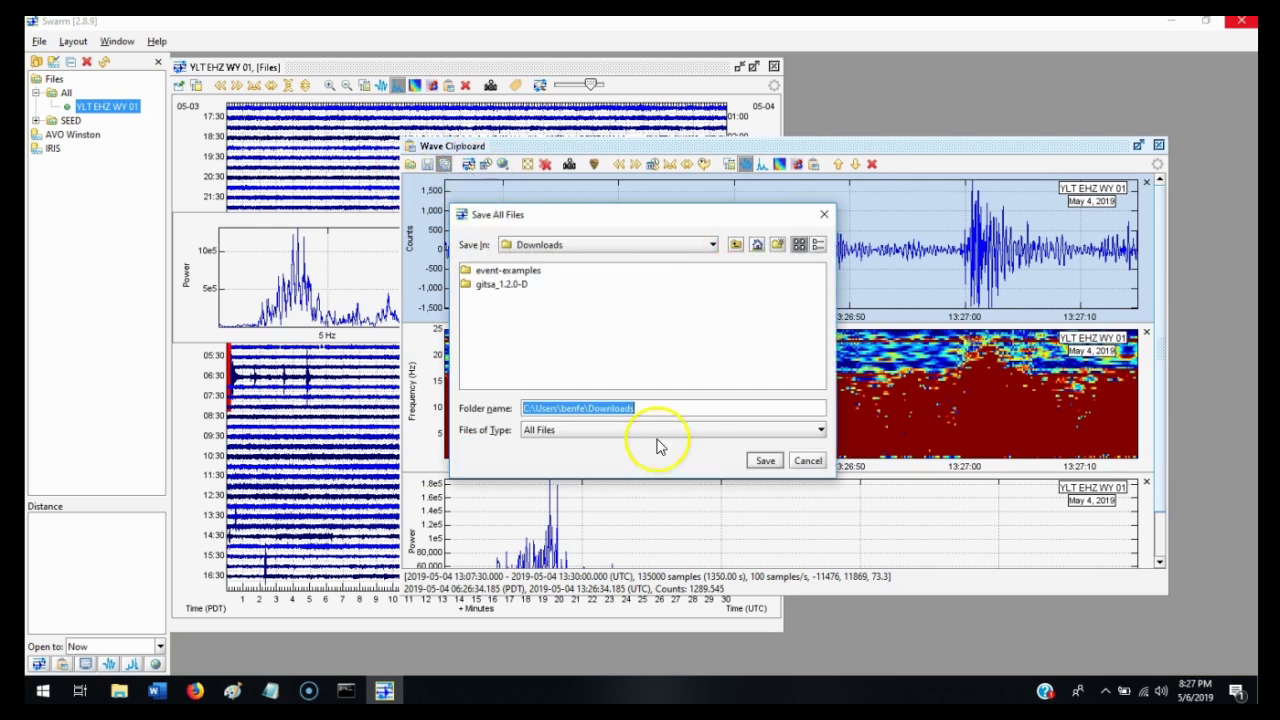
left_click(824, 215)
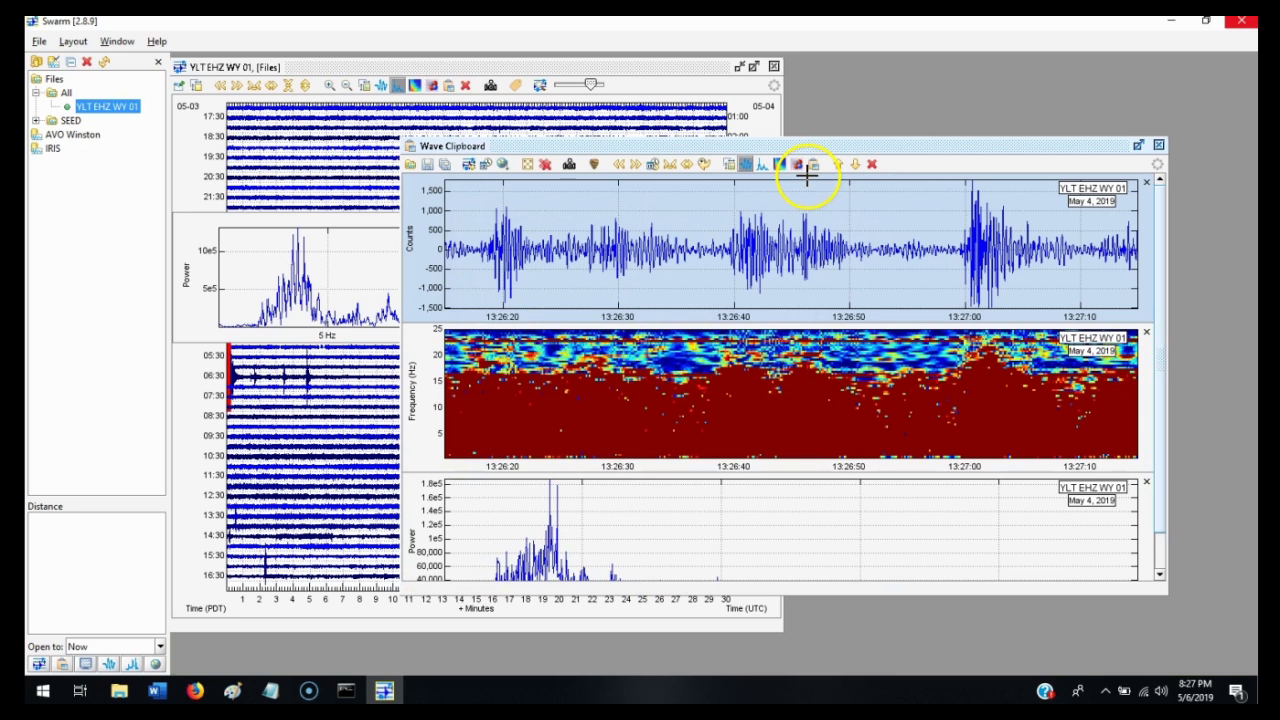
left_click(763, 168)
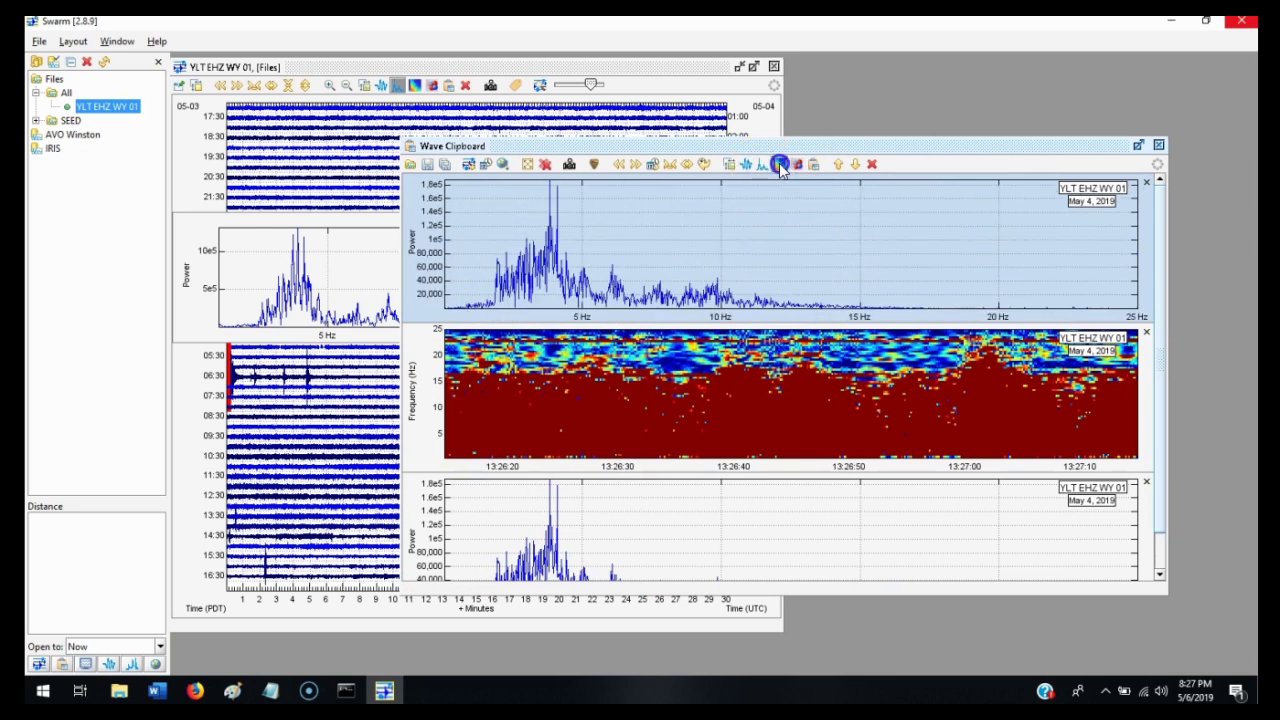
left_click(780, 165)
left_click(746, 164)
key("s")
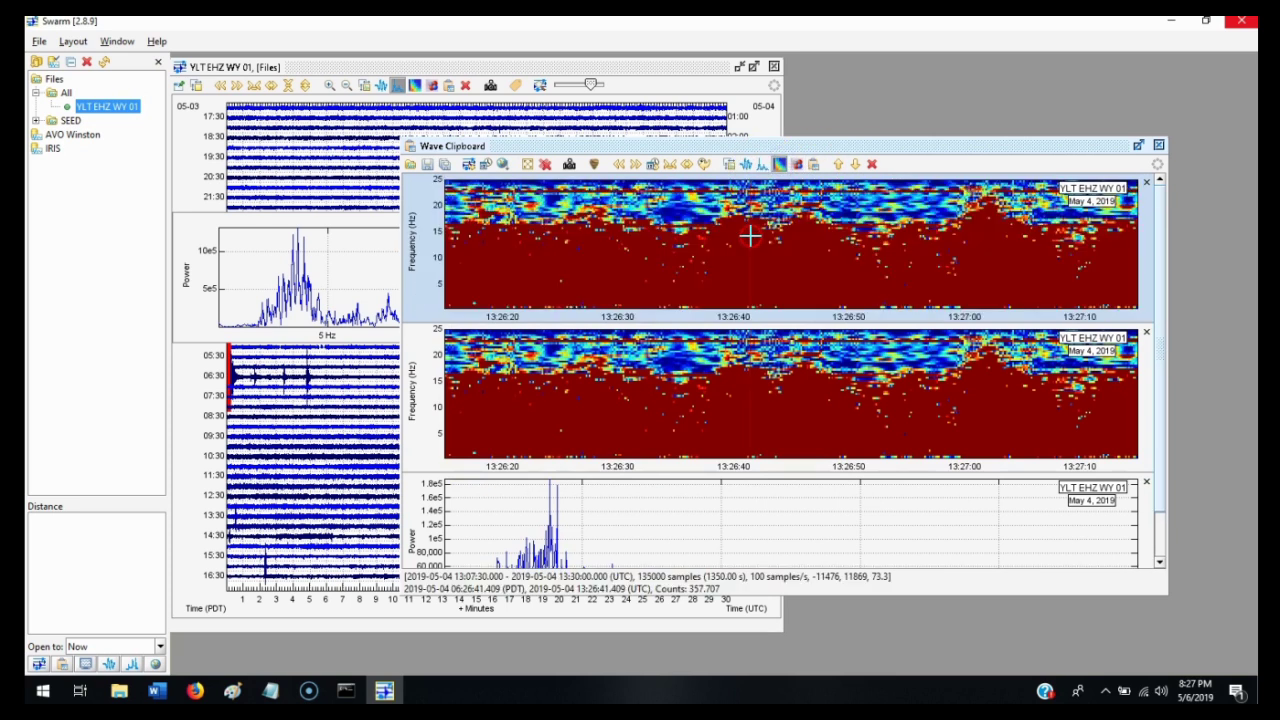
key("w")
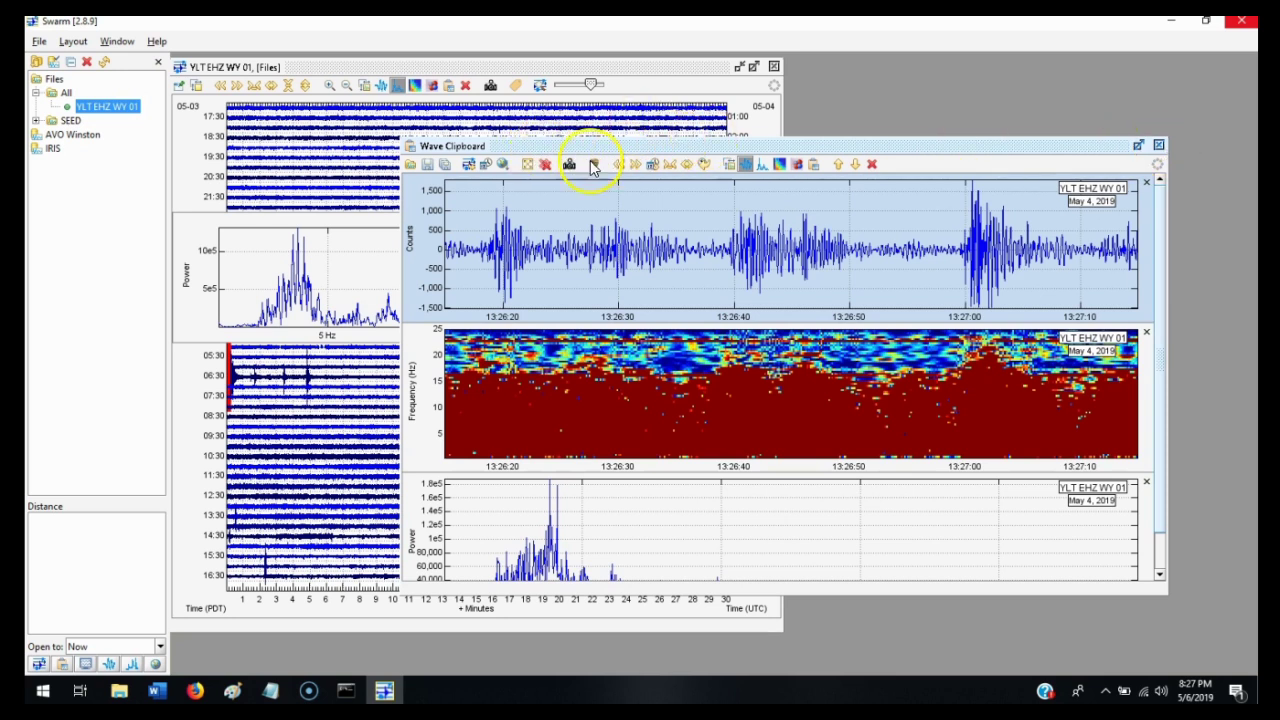
Clear and close the Wave Clipboard and close the spectrum inset under the helicorder.
left_click(544, 165)
left_click(1158, 145)
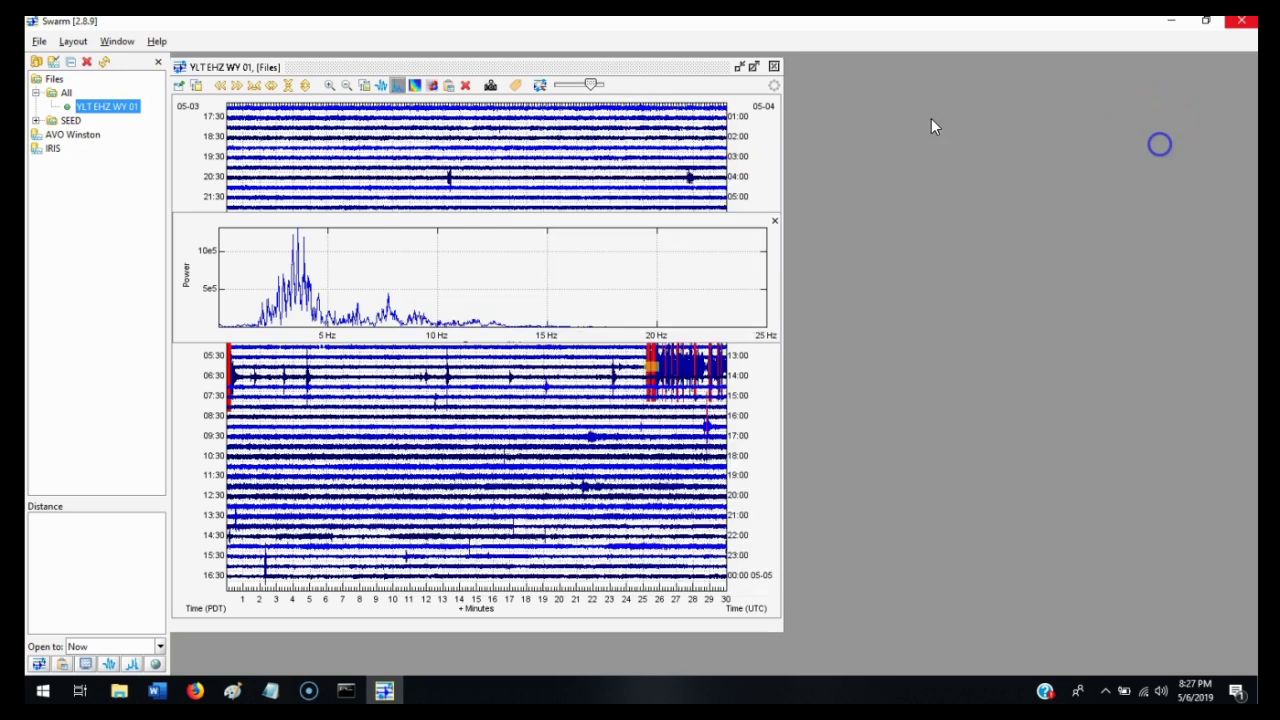
left_click(772, 220)
Turn on logarithmic power and frequency in the Wave Settings.
left_click(370, 87)
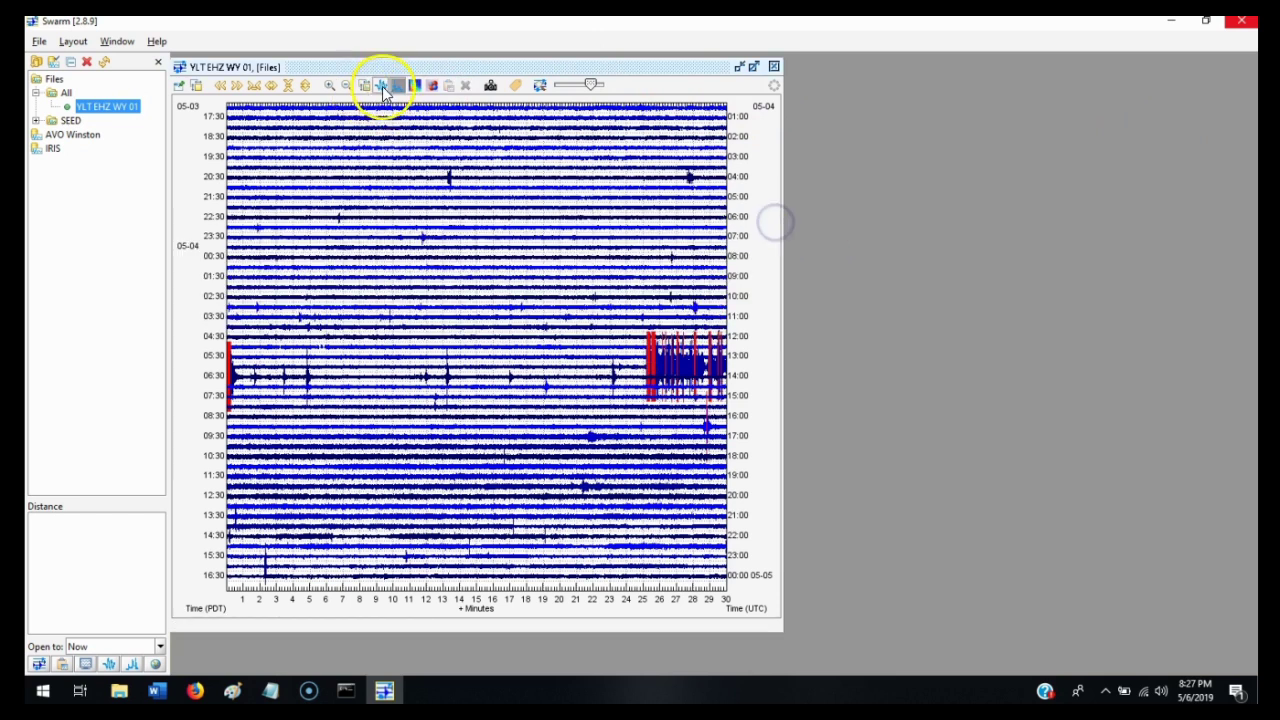
left_click(600, 266)
left_click(666, 266)
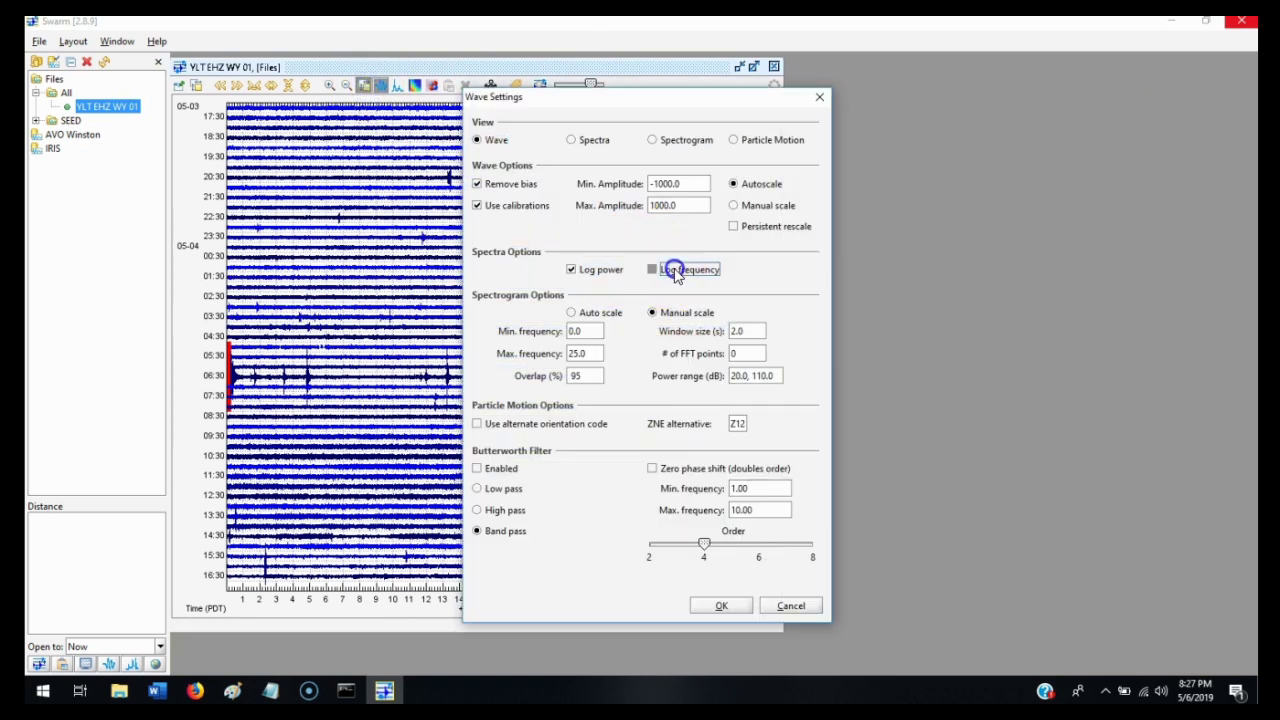
left_click(718, 601)
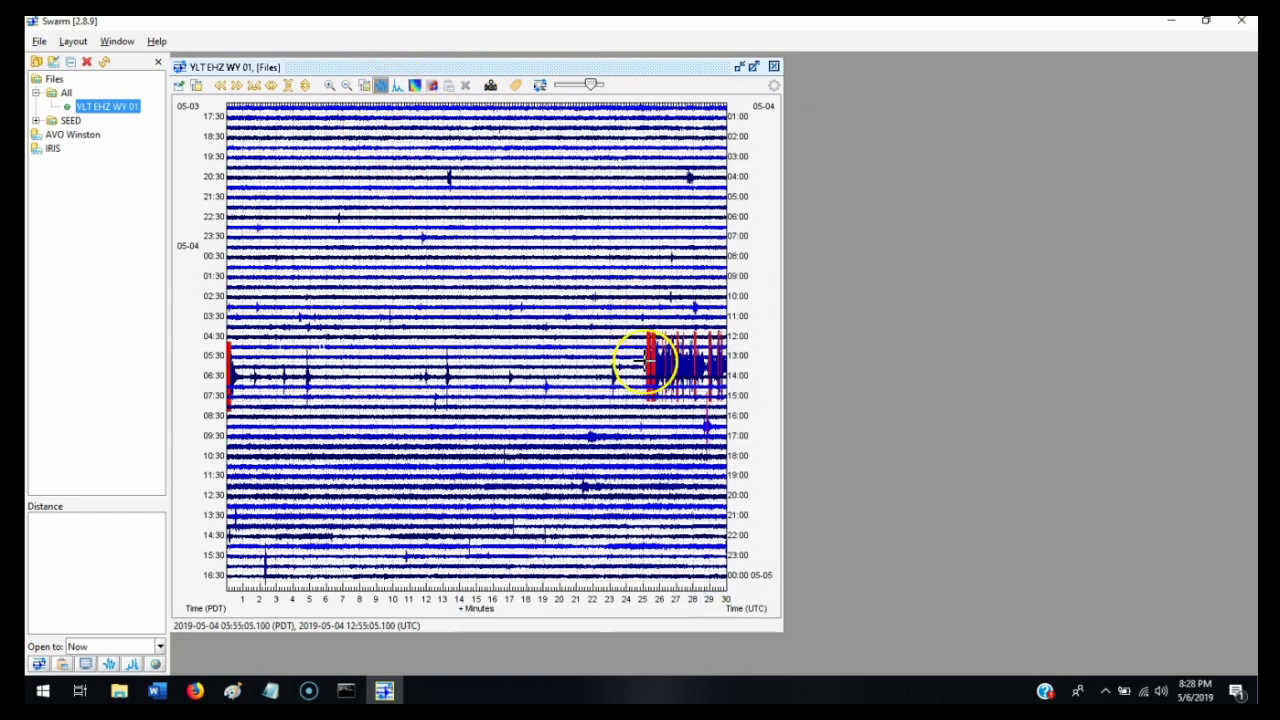
Copy the 13:26:18–13:26:48 swarm burst's waveform and spectrogram to the Wave Clipboard.
left_click(655, 366)
left_click(664, 367)
left_click_drag(384, 275, 634, 283)
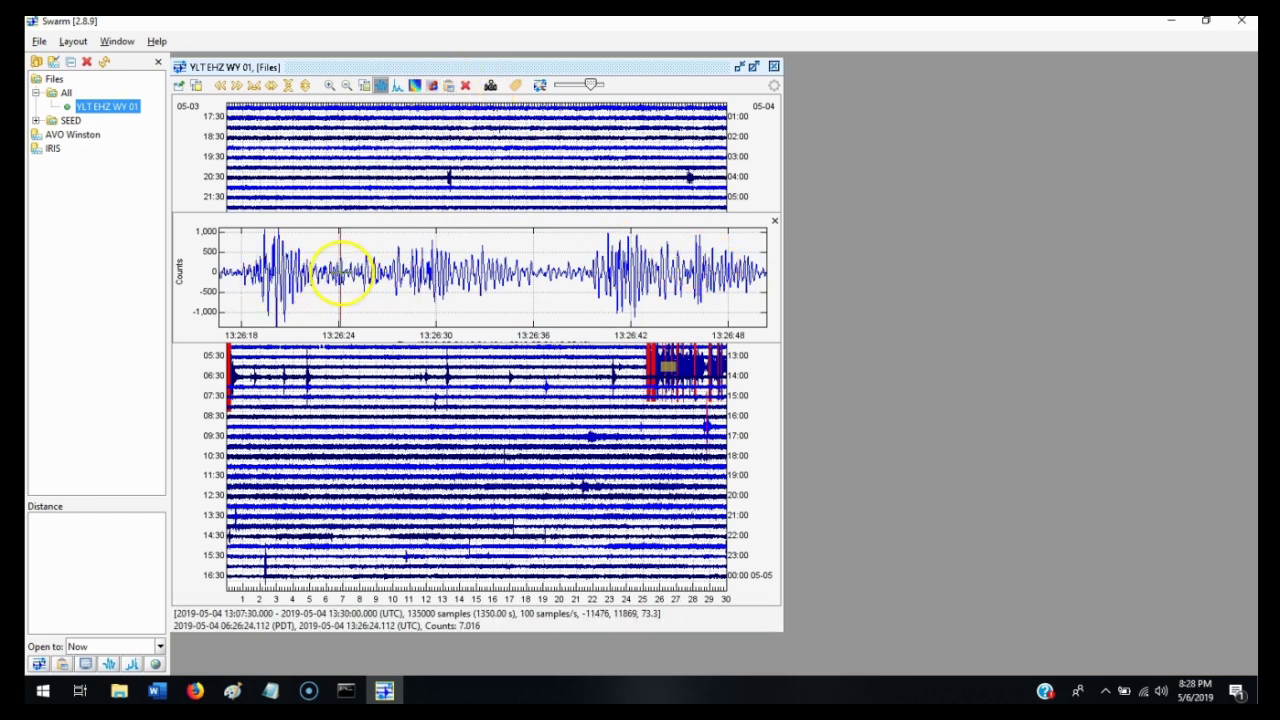
left_click(449, 87)
left_click(513, 77)
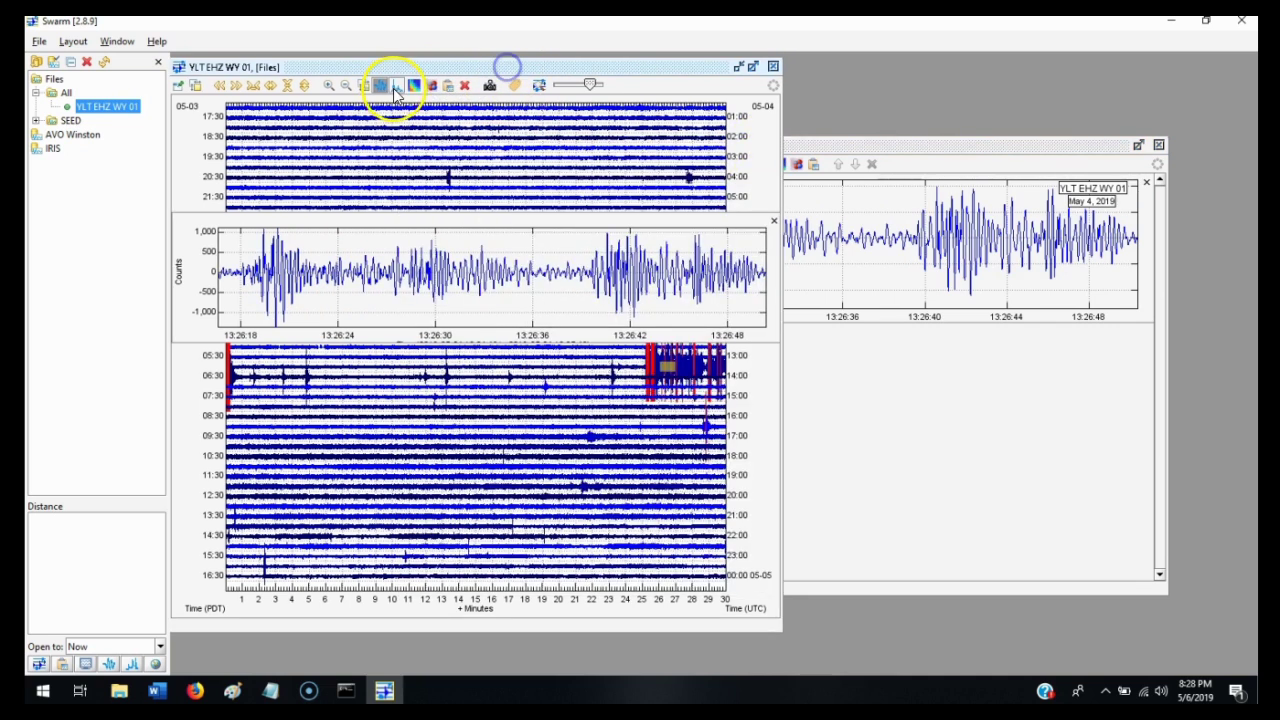
left_click(414, 85)
left_click(452, 88)
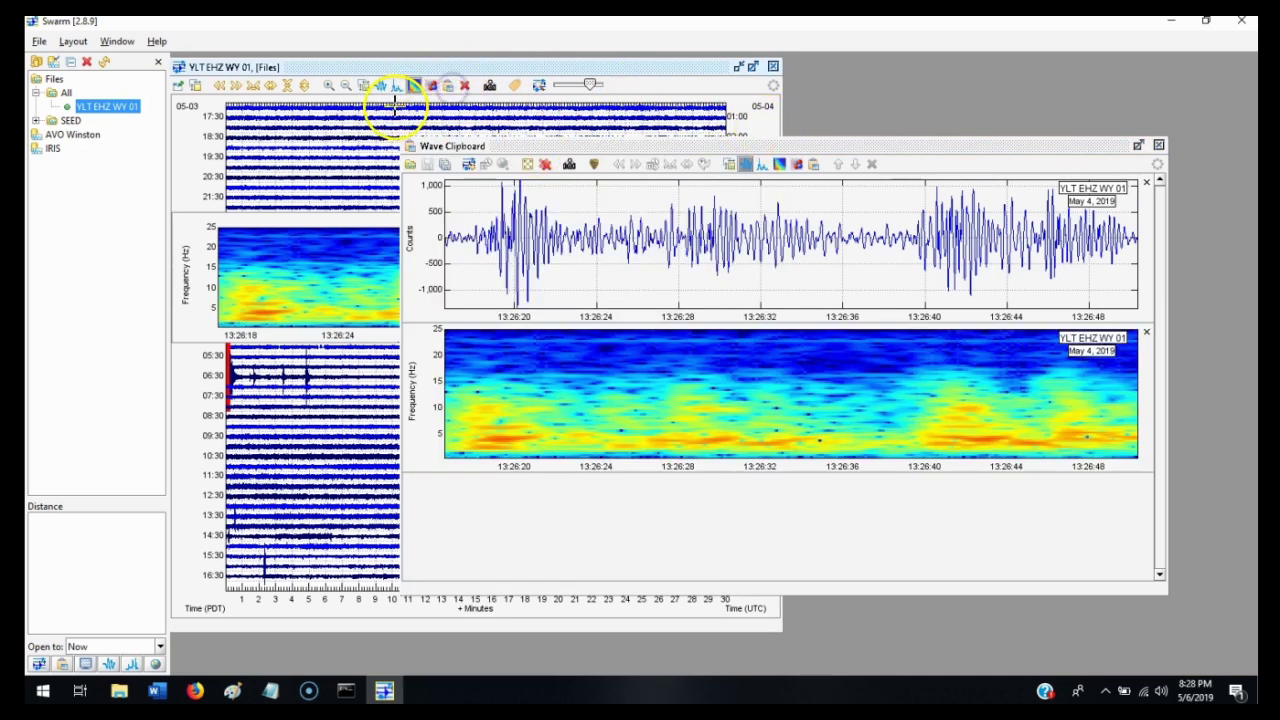
Copy the burst's power spectrum with log power and log frequency turned off.
left_click(396, 87)
left_click(363, 88)
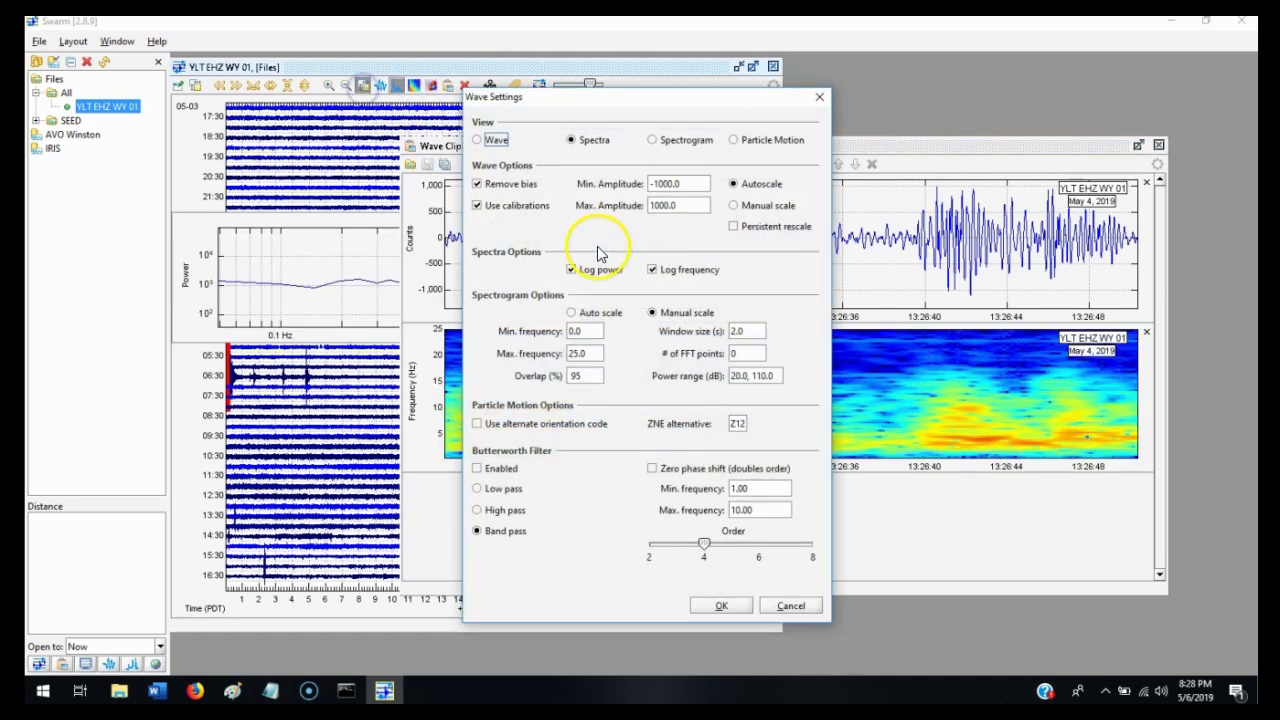
left_click(601, 269)
left_click(674, 268)
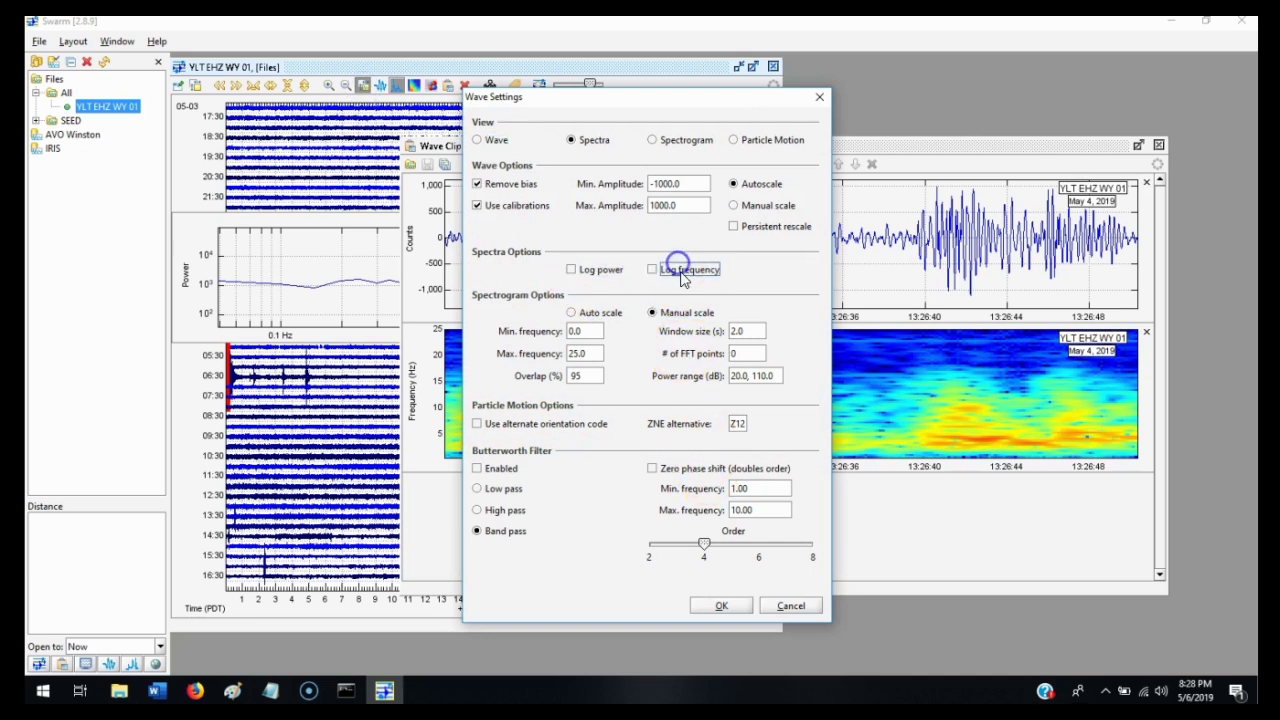
left_click(733, 606)
left_click(446, 80)
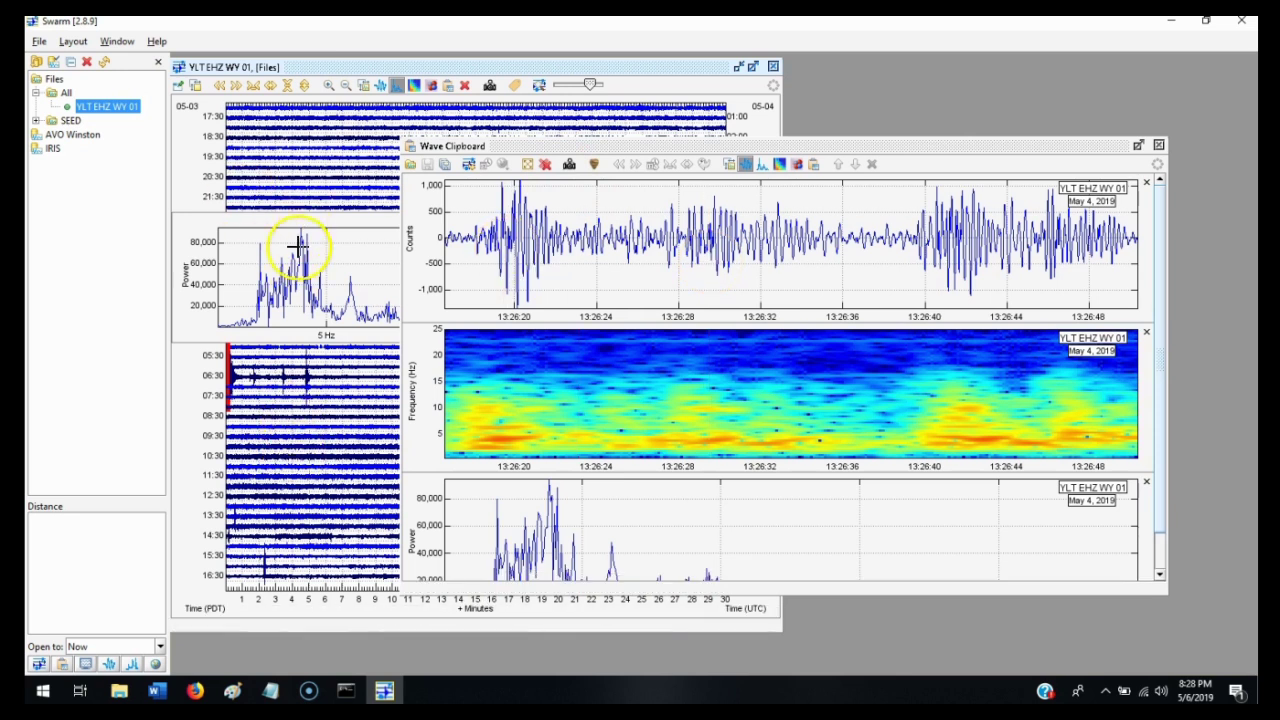
Save the clipboard capture as clipboard.png in Downloads, overwriting the existing file.
left_click(568, 165)
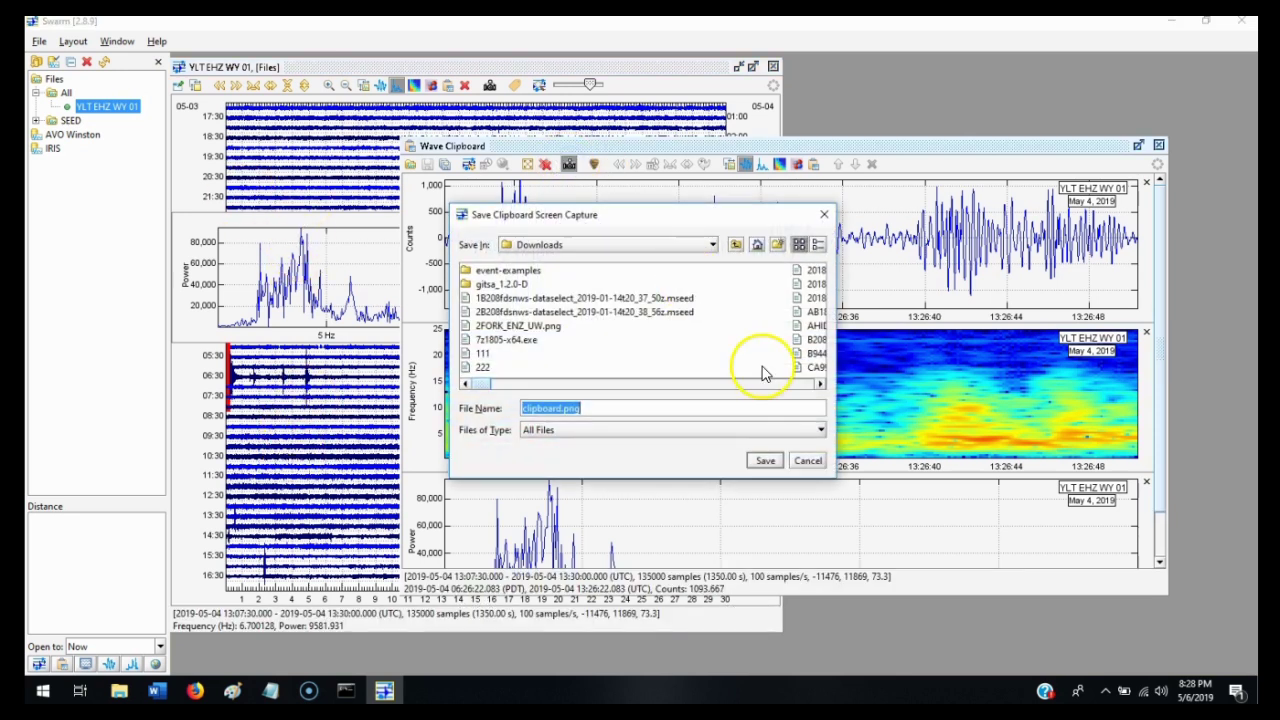
left_click(768, 462)
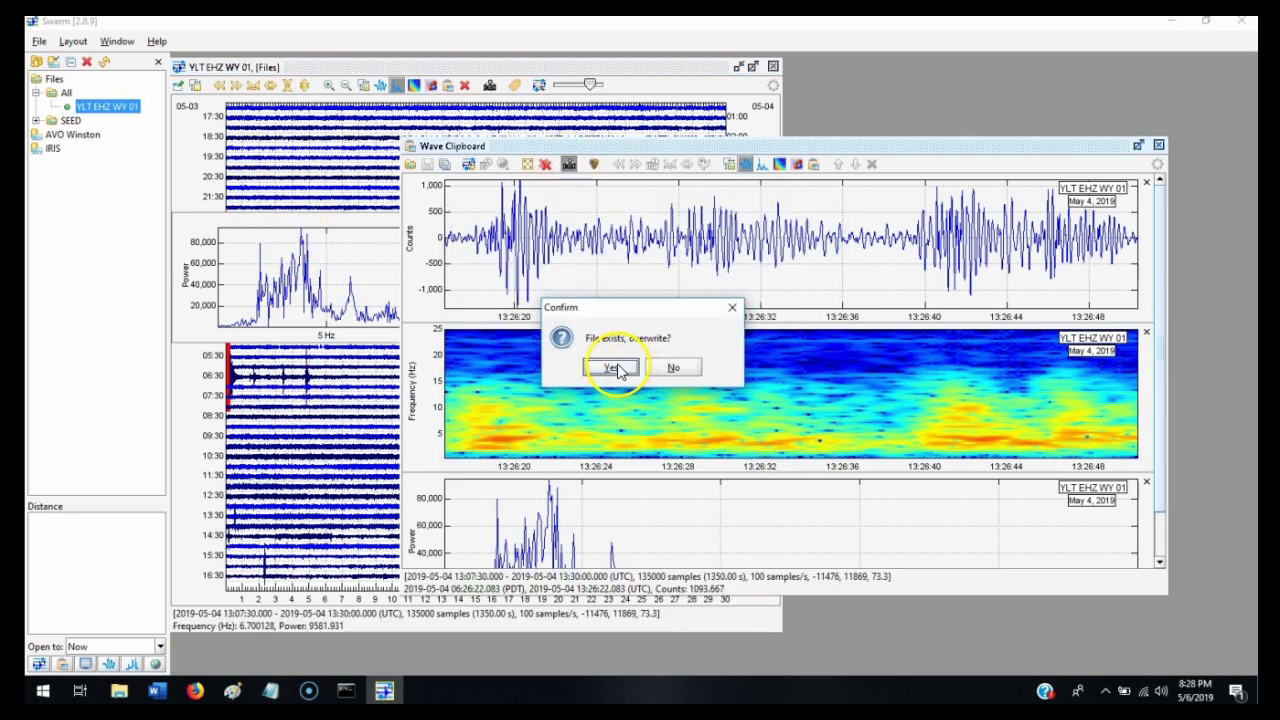
left_click(617, 365)
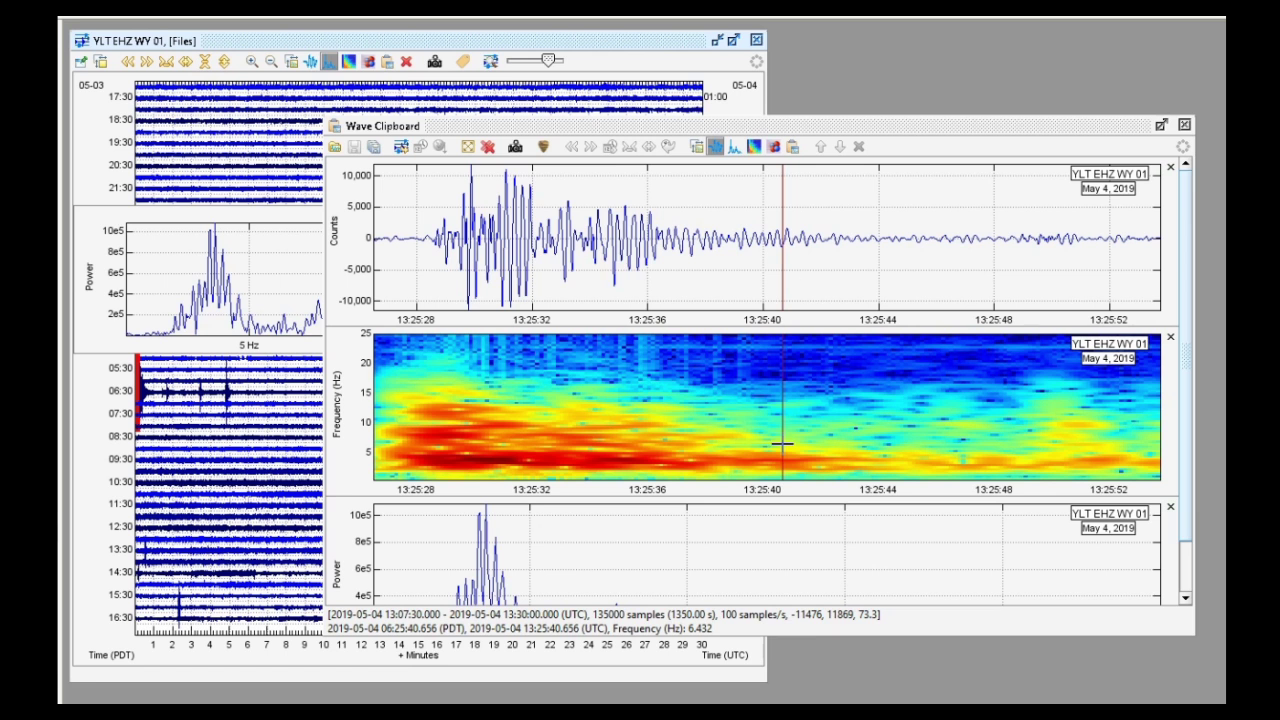
Empty the Wave Clipboard and turn logarithmic power and frequency back on.
left_click(487, 146)
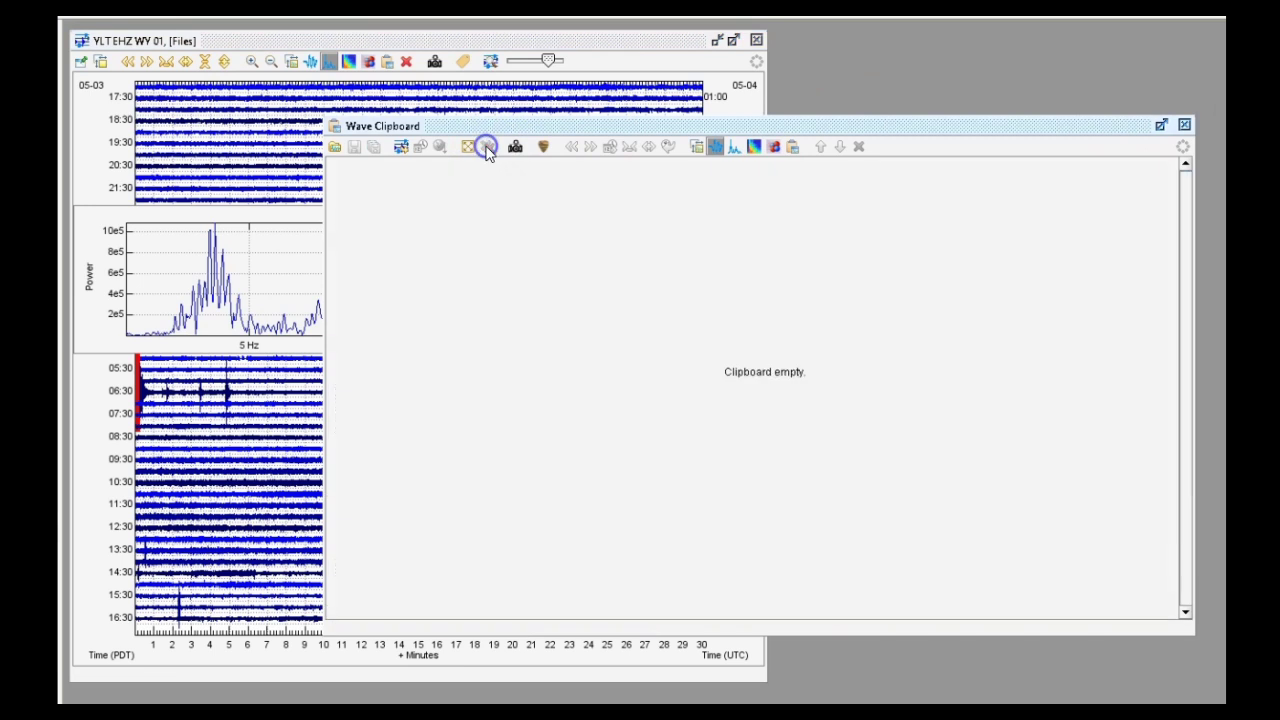
left_click(281, 45)
left_click(290, 60)
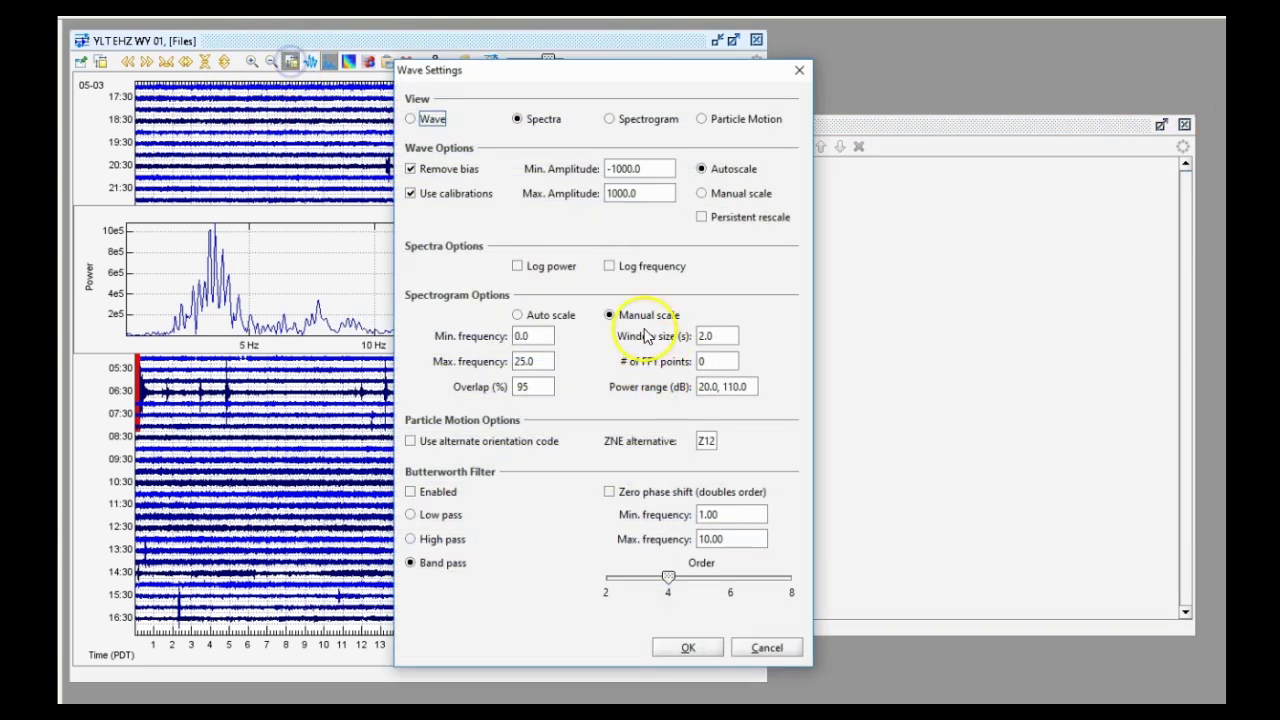
left_click(552, 267)
left_click(648, 266)
left_click(679, 648)
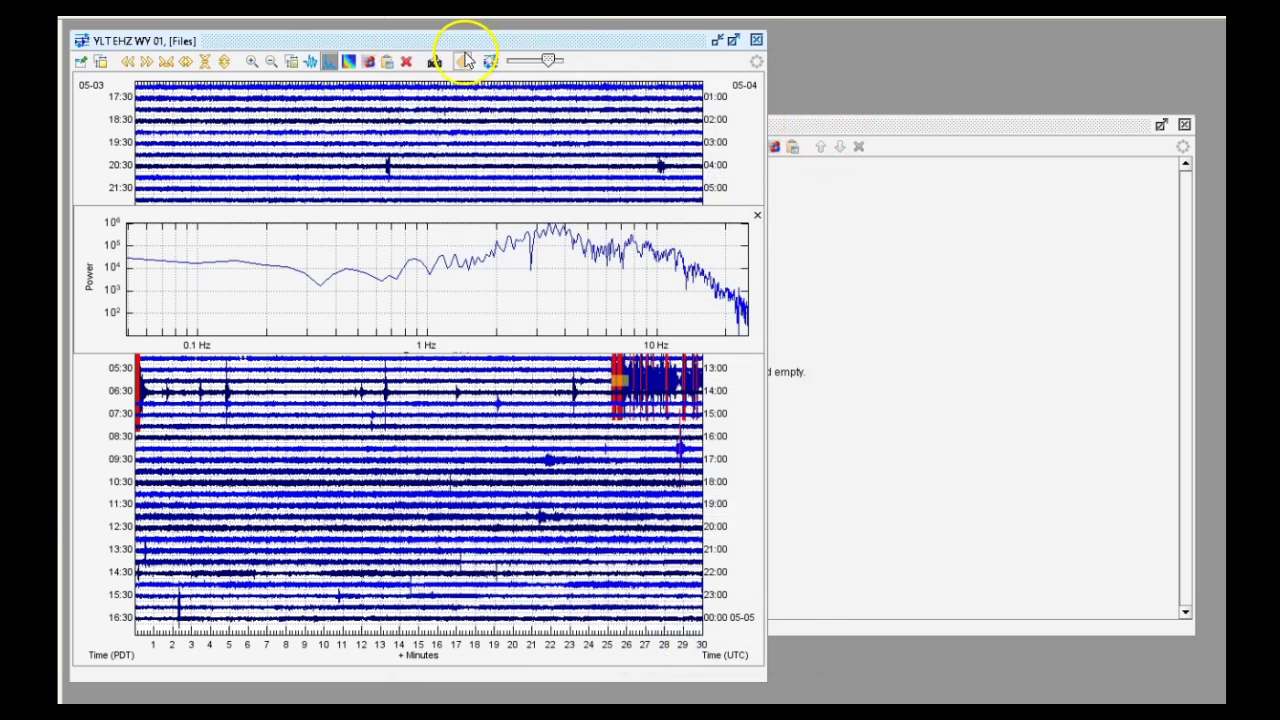
Zoom to the 13:25:06–13:25:28 event and copy its waveform and spectrogram to the clipboard.
left_click(316, 60)
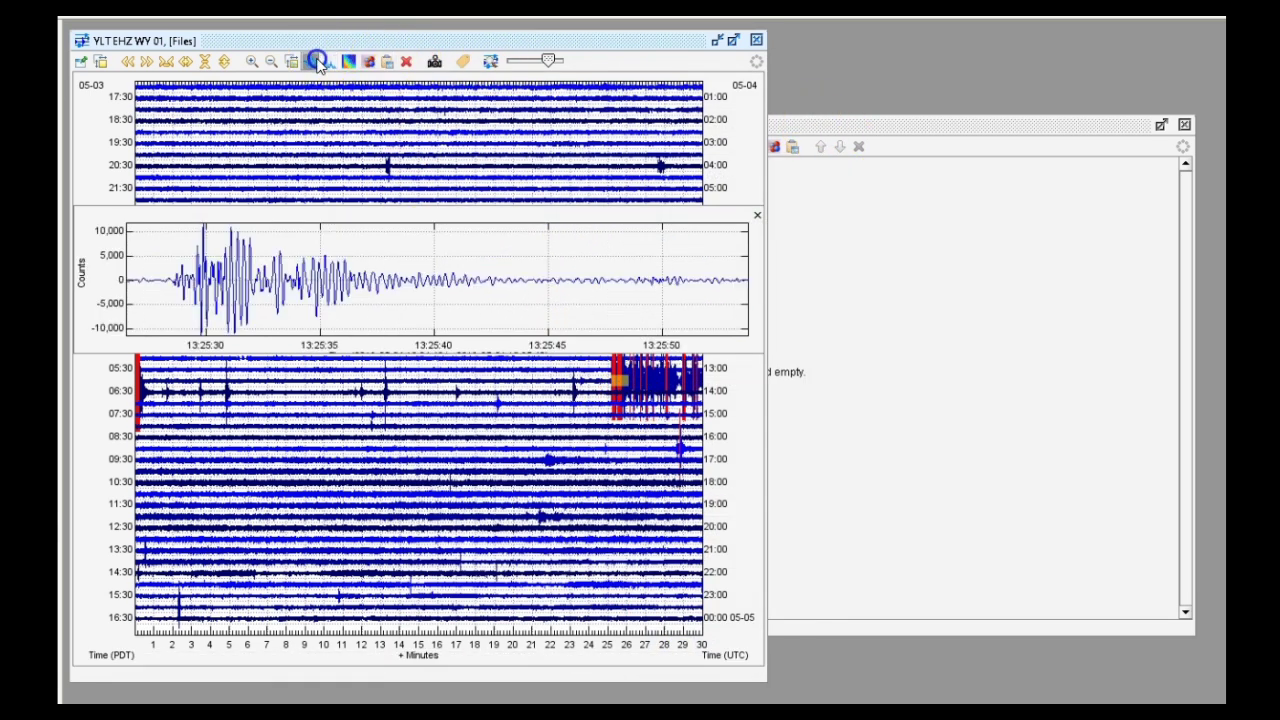
left_click(614, 380)
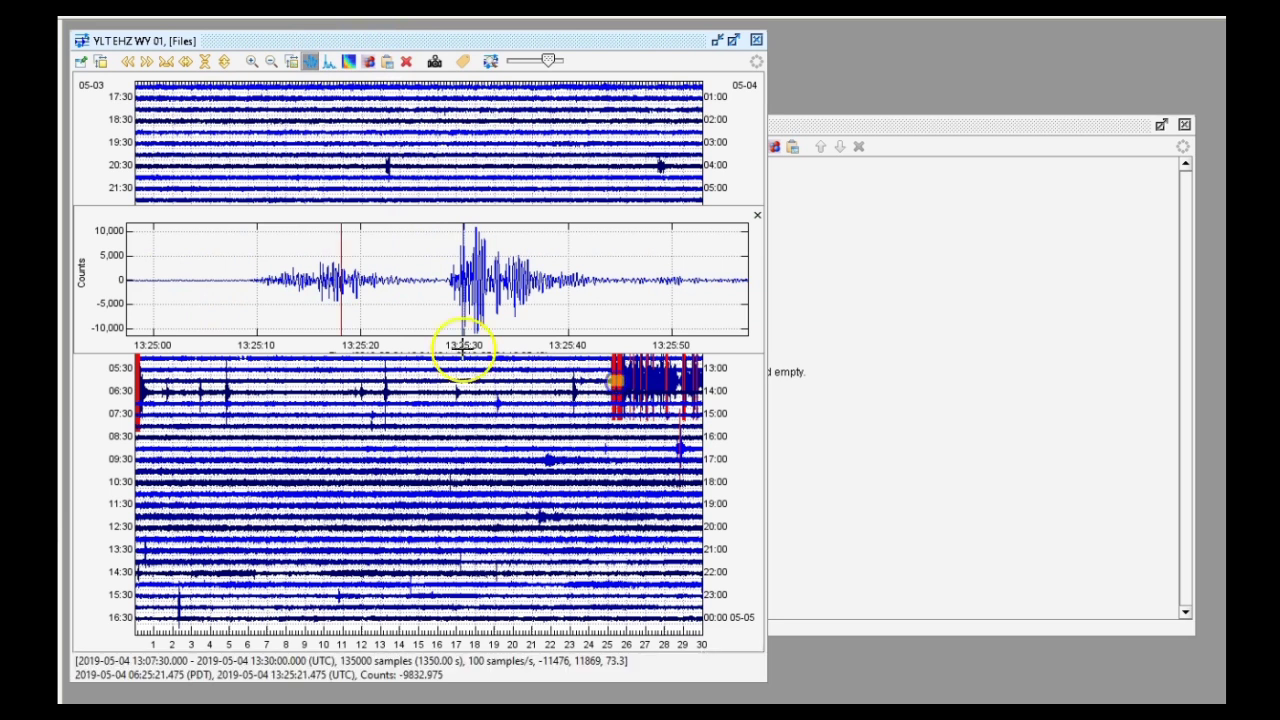
left_click_drag(216, 289, 444, 293)
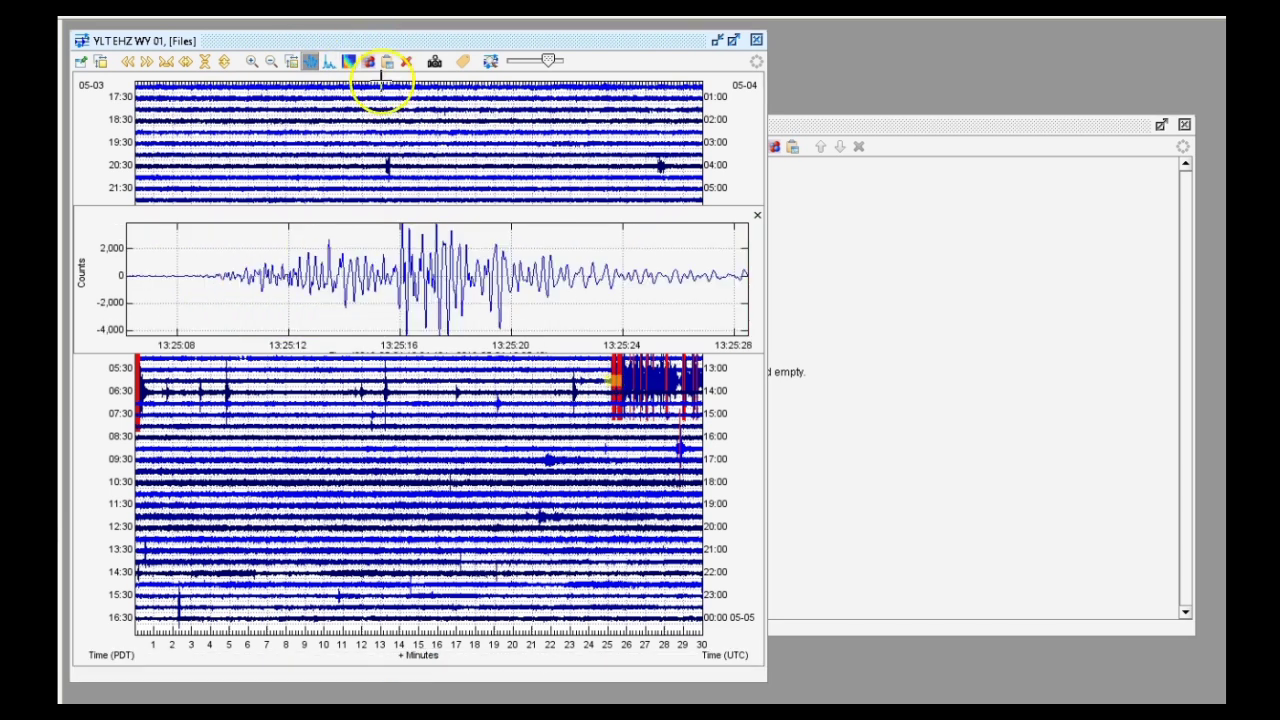
left_click(387, 61)
left_click(345, 62)
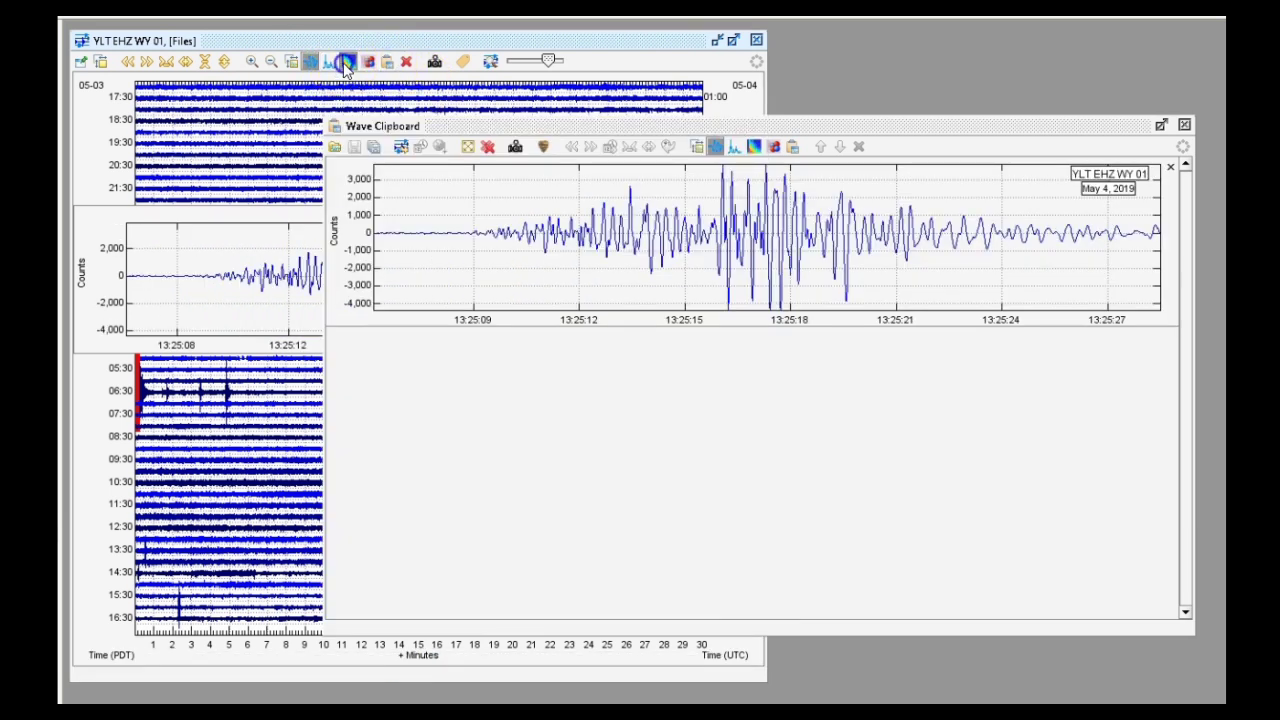
left_click(387, 61)
Copy the event's power spectrum with log power and log frequency unchecked.
left_click(329, 61)
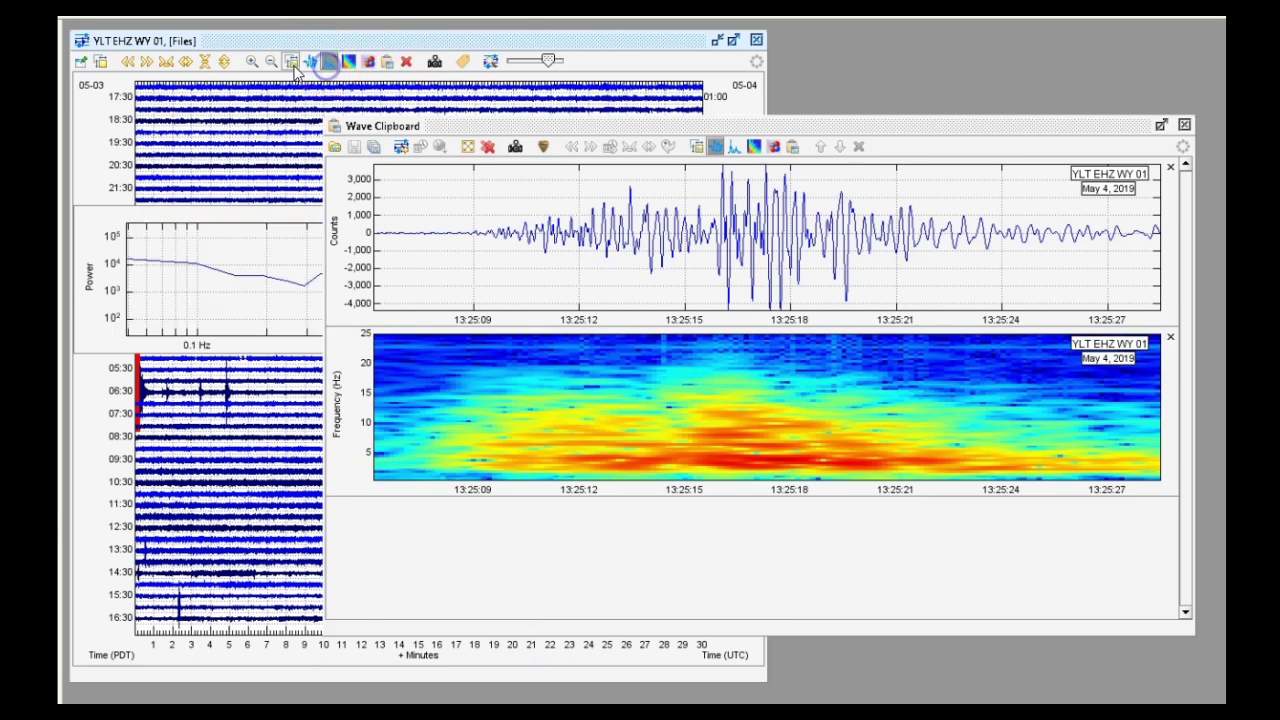
left_click(293, 64)
left_click(530, 266)
left_click(632, 266)
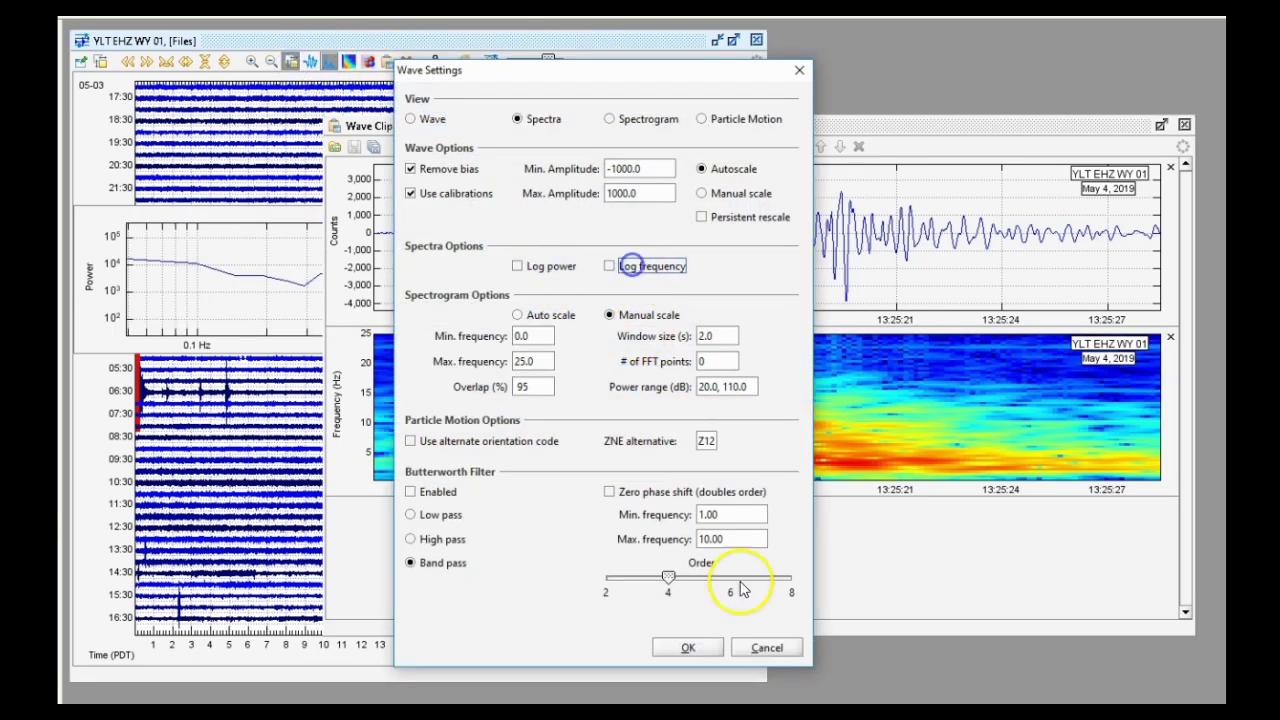
left_click(688, 648)
left_click(387, 61)
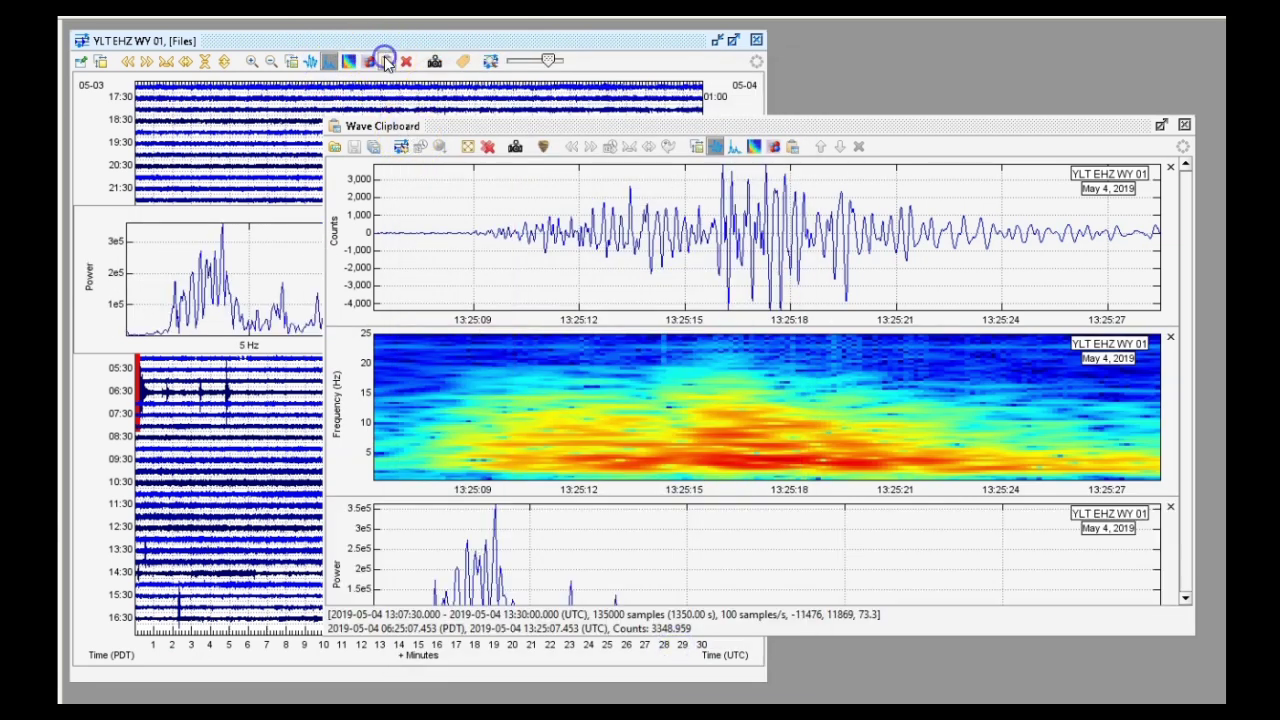
Save the clipboard capture as a PNG in A-EXAMPLE, overwriting the existing file.
left_click(516, 148)
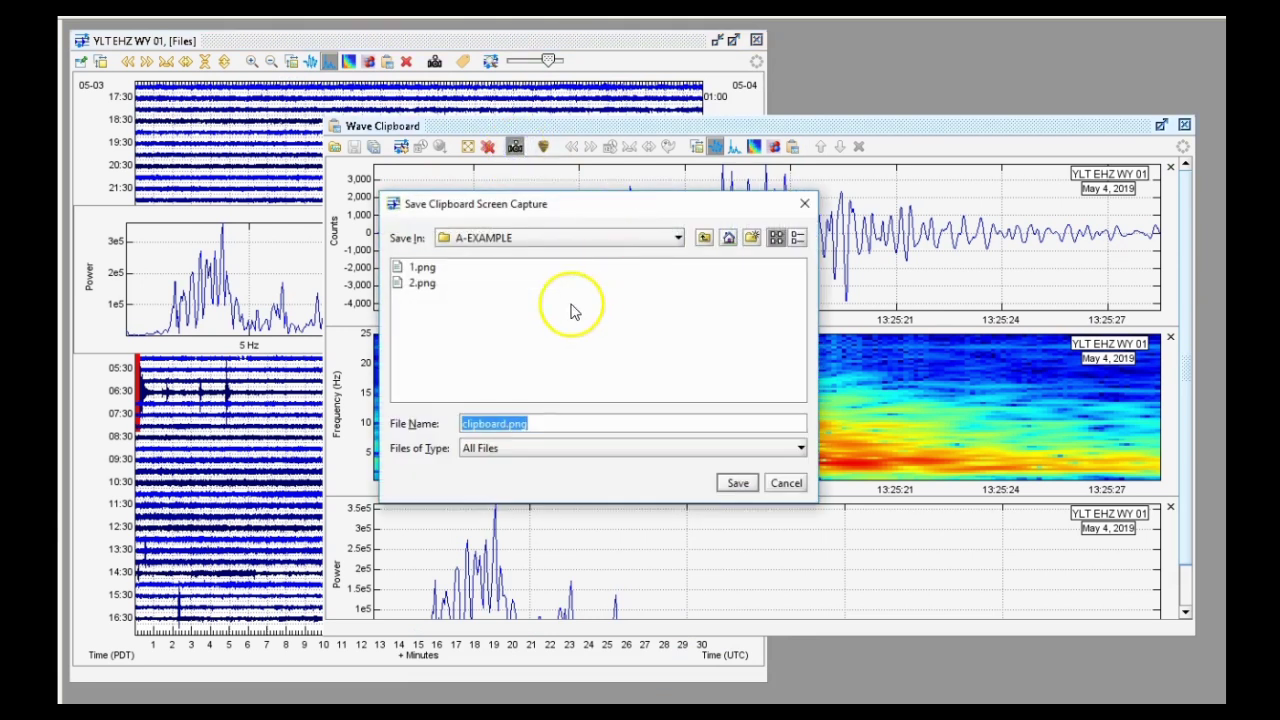
left_click(506, 425)
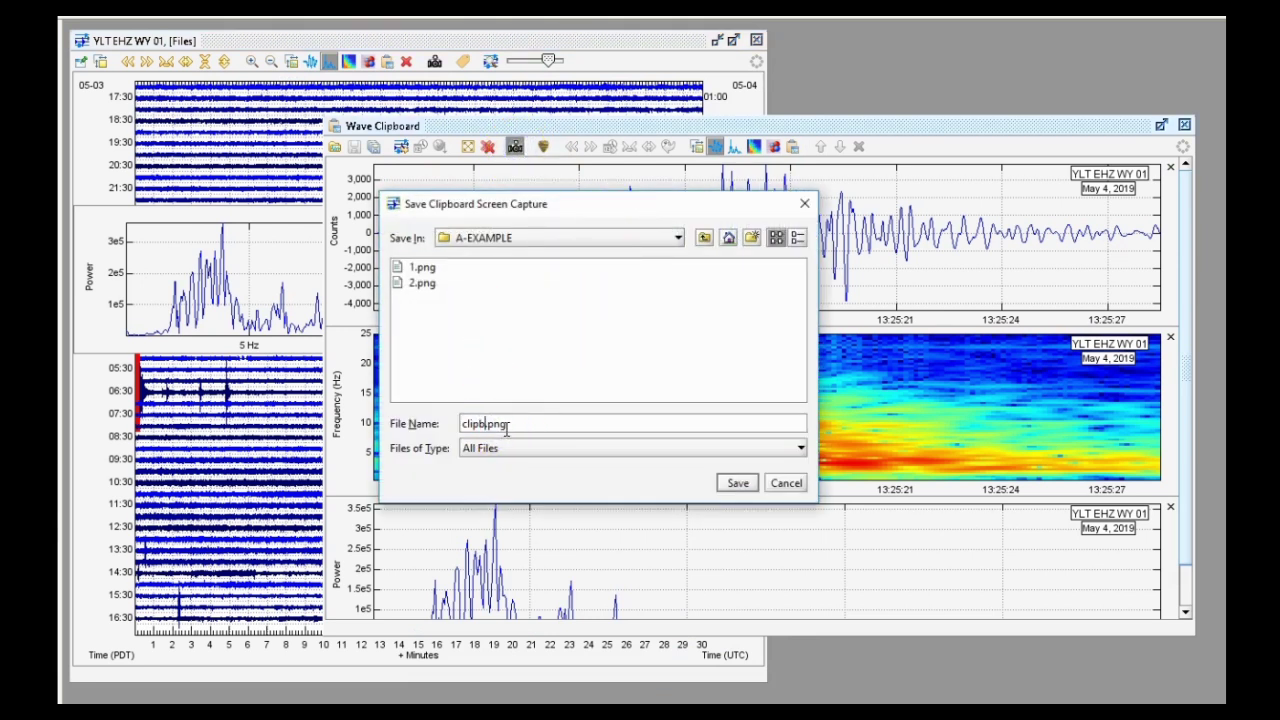
key("Return")
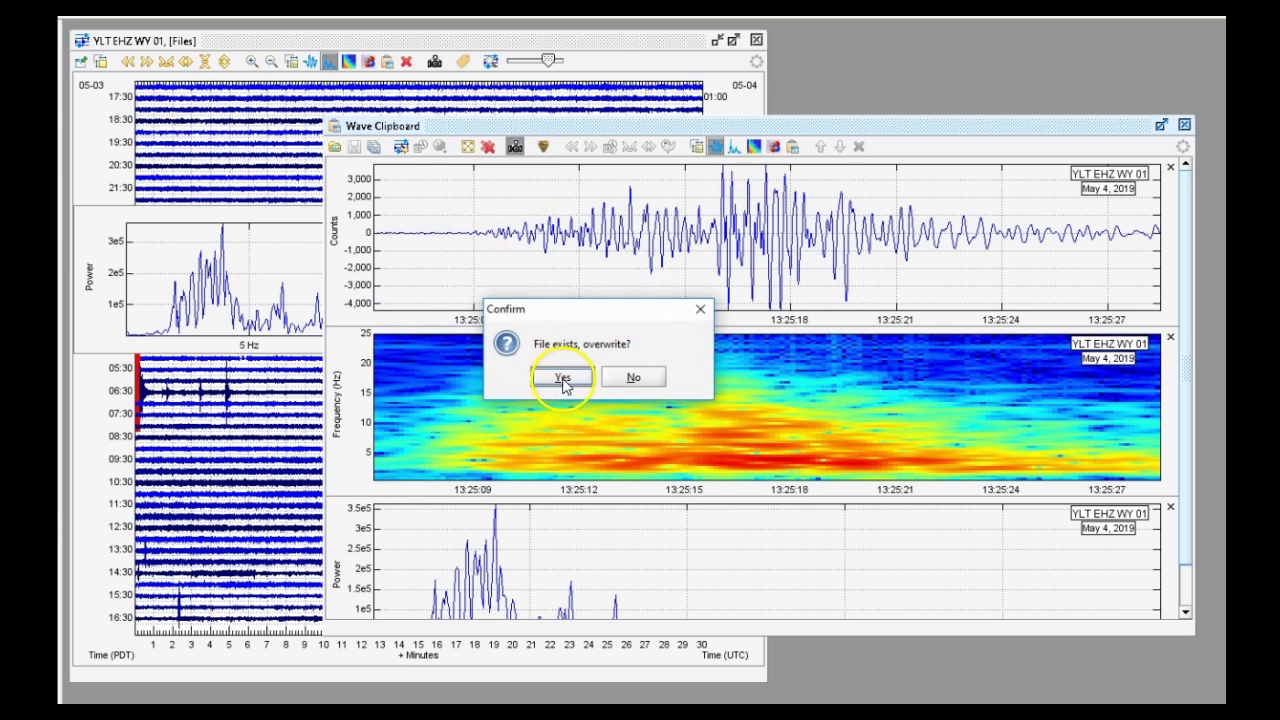
left_click(563, 376)
left_click(398, 55)
Load the 13:26 swarm stretch as a spectrogram with log power and frequency on.
left_click(349, 61)
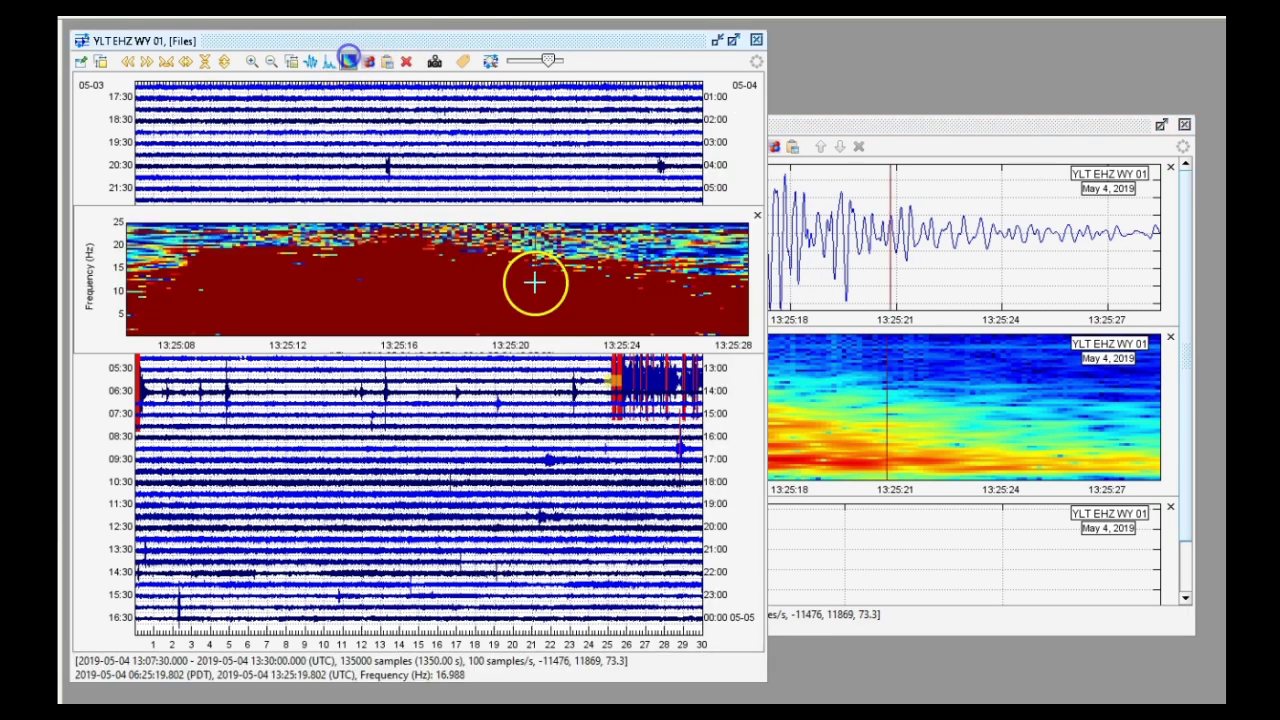
left_click(291, 62)
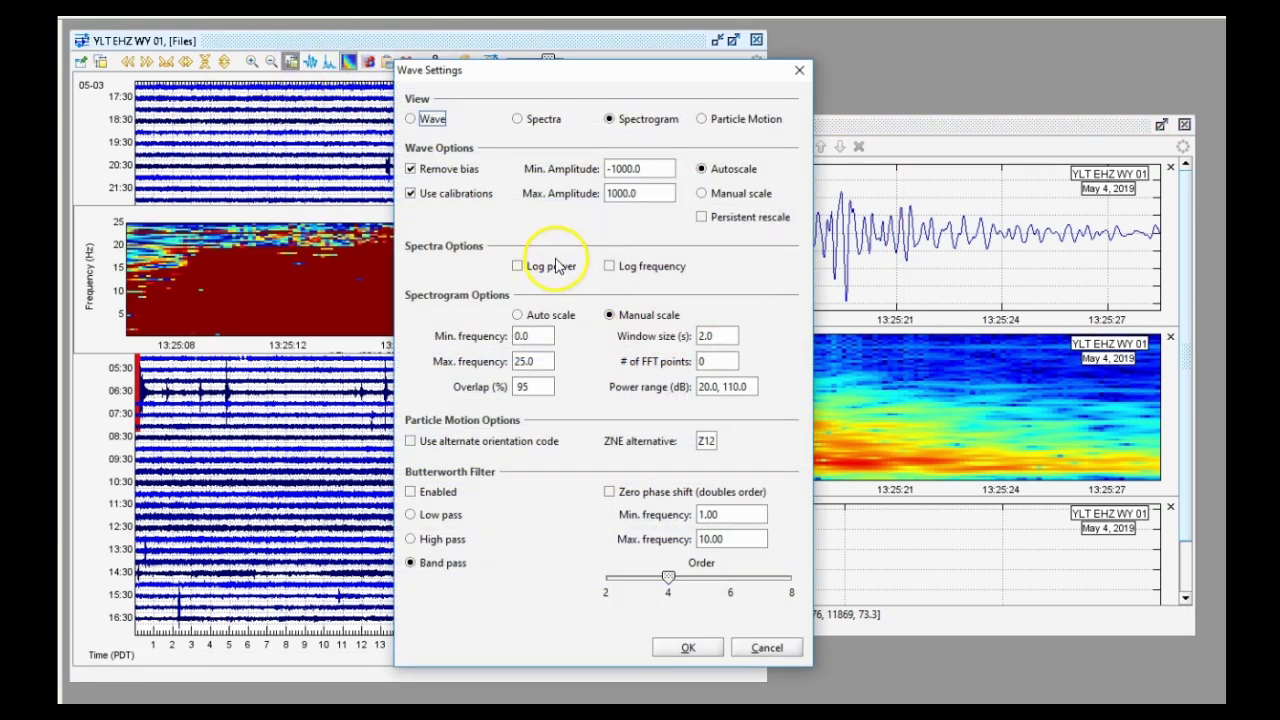
left_click(517, 266)
left_click(609, 266)
left_click(686, 648)
left_click(612, 390)
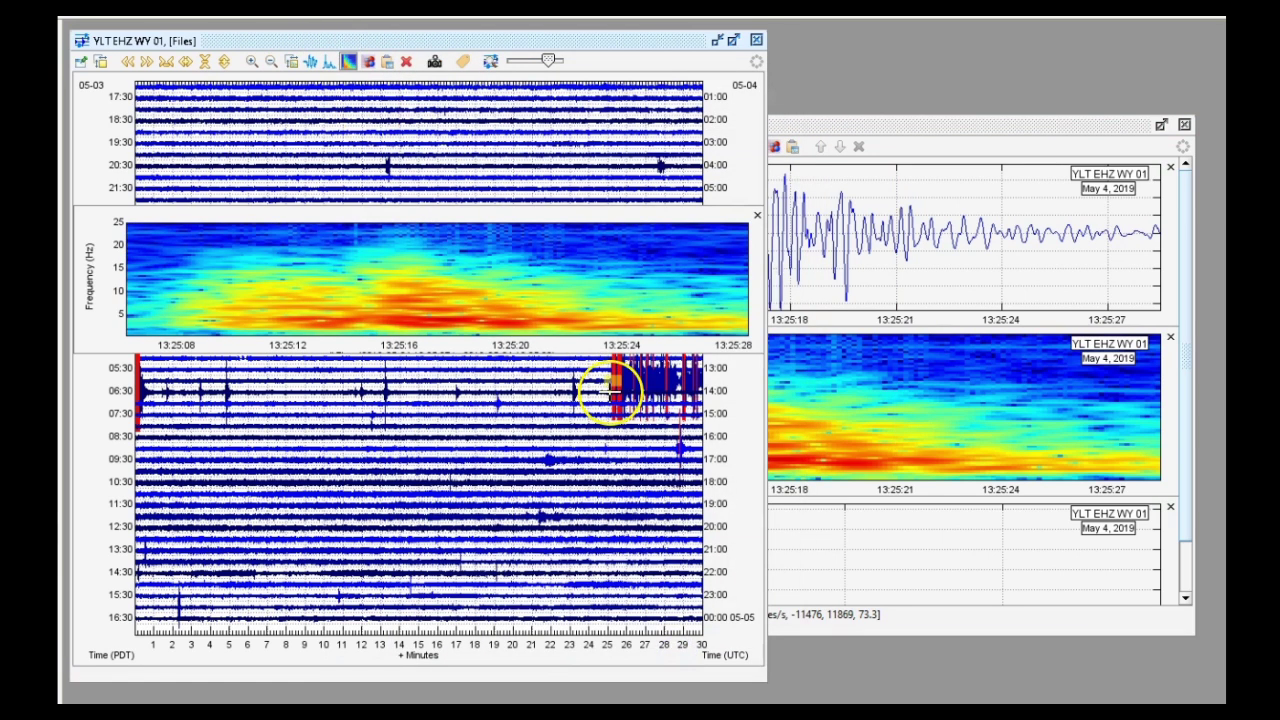
Widen to about ten minutes, select 13:26–13:28:30, and display it as a waveform.
left_click(271, 62)
left_click(271, 62)
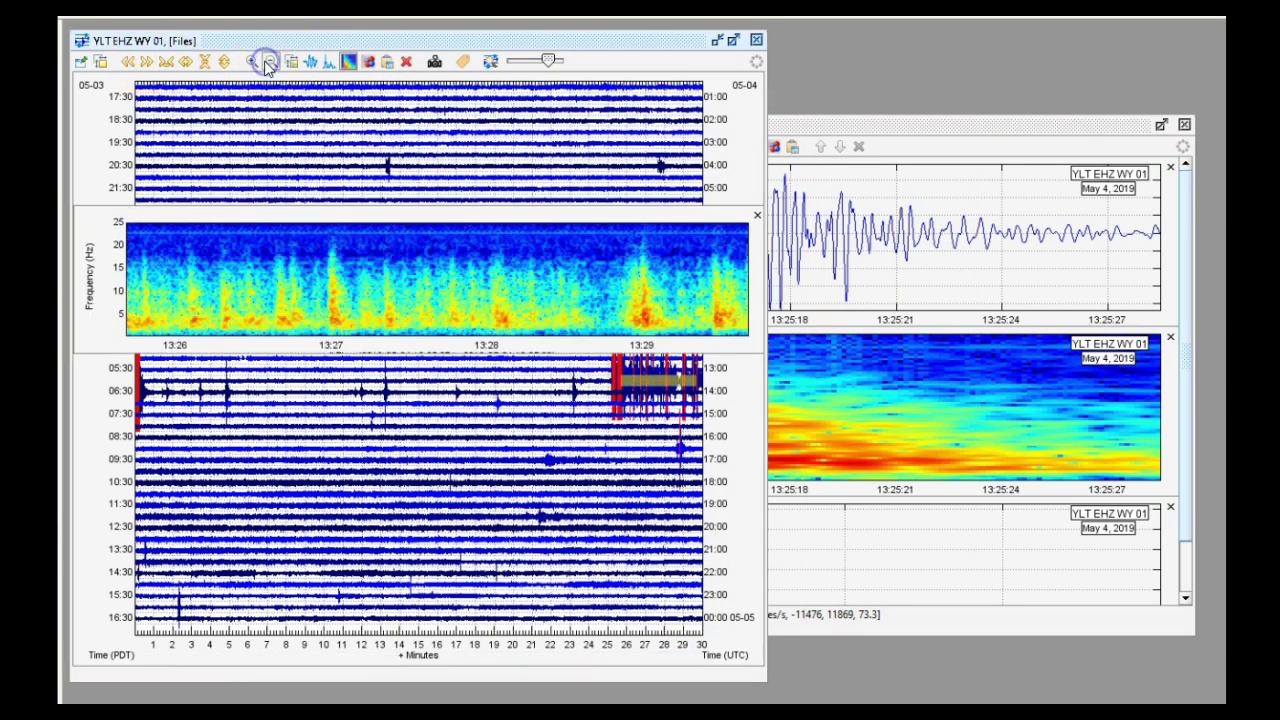
left_click(271, 62)
left_click_drag(329, 266, 502, 272)
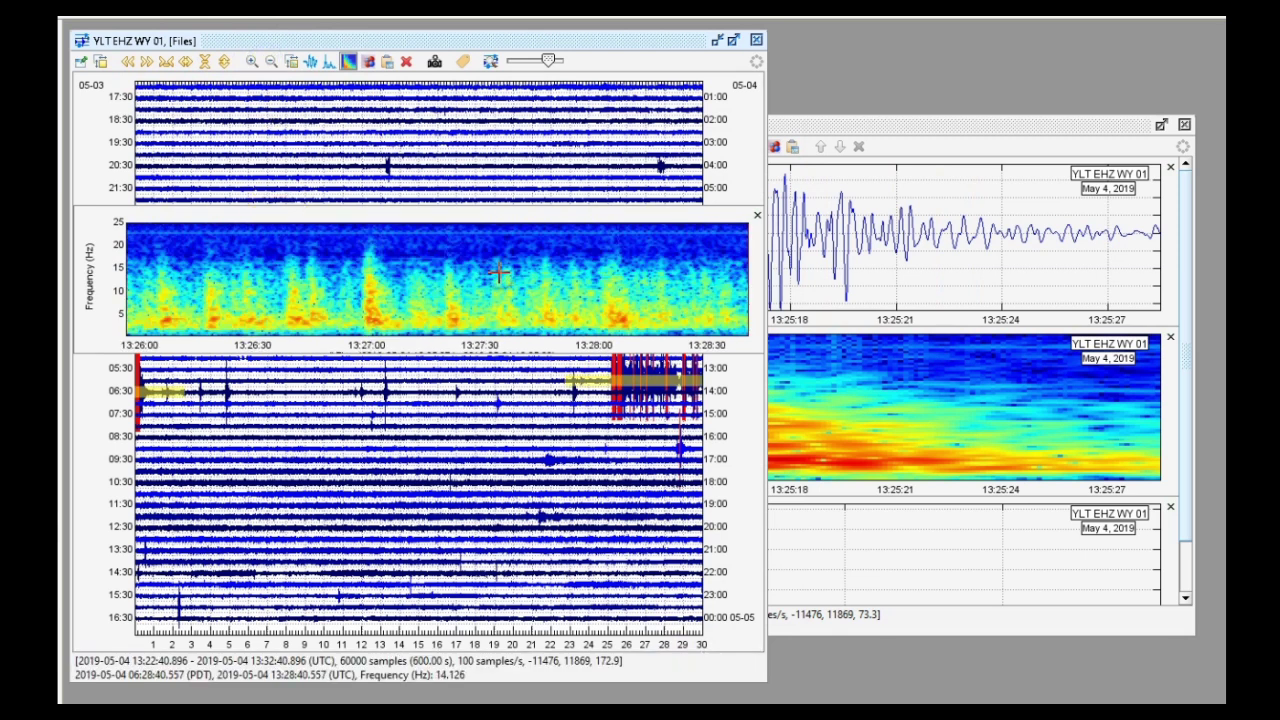
left_click(313, 62)
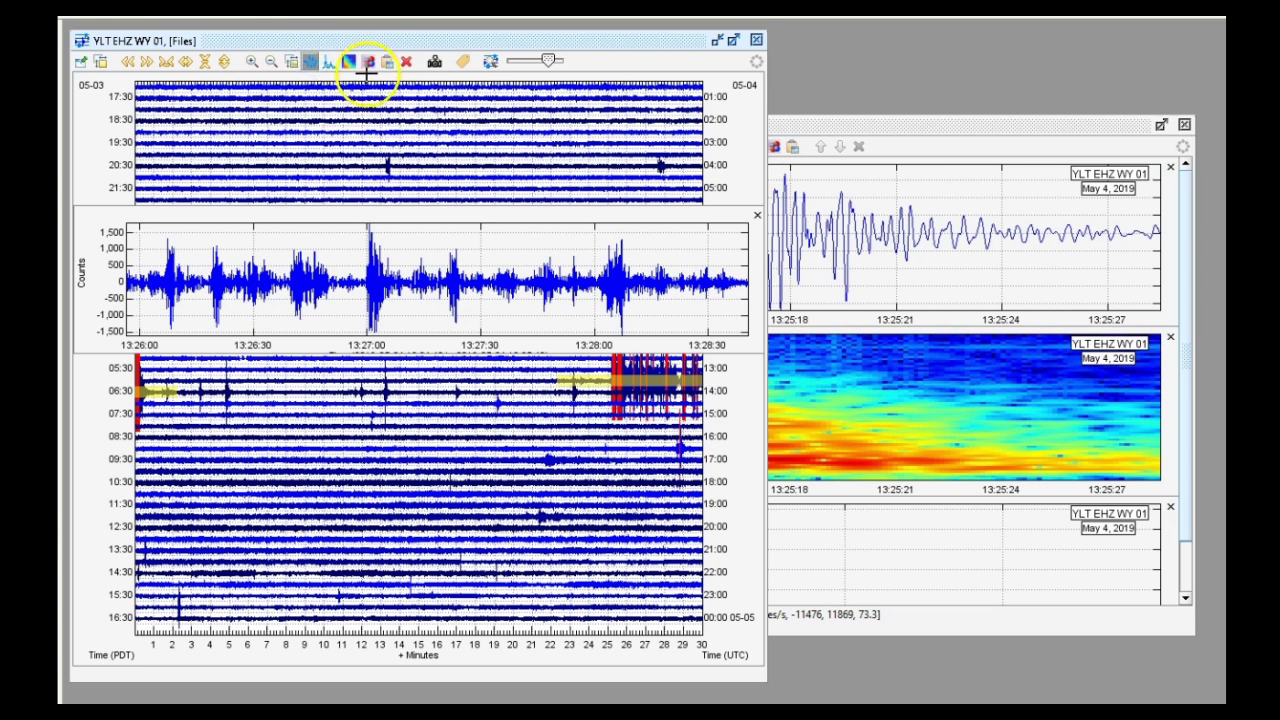
left_click(809, 129)
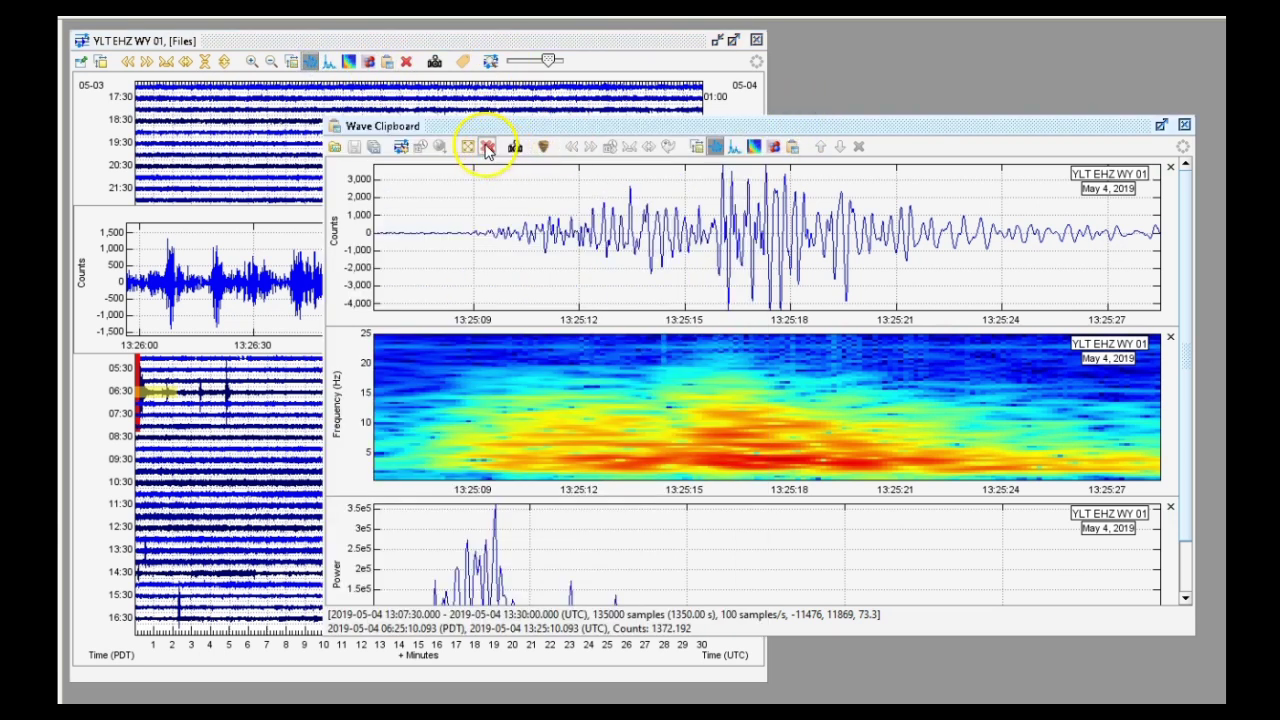
Clear the clipboard and add the swarm's waveform and spectrogram to it.
left_click(486, 148)
left_click(310, 42)
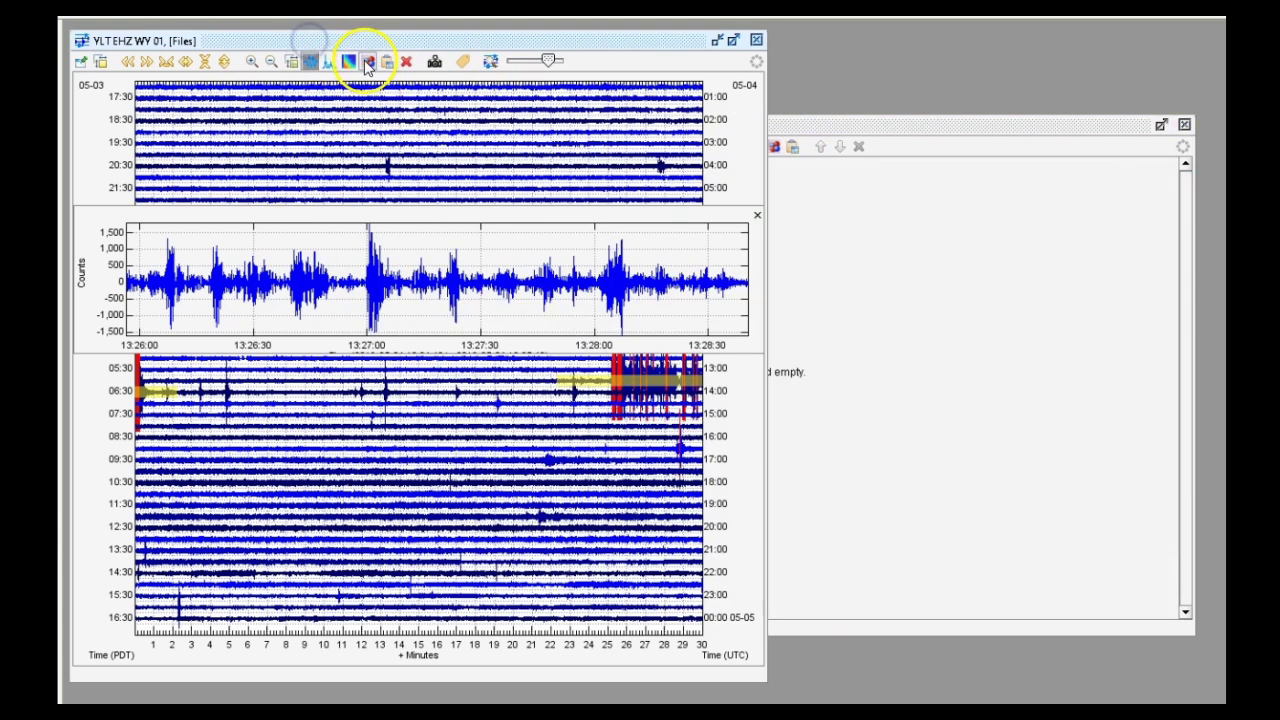
left_click(390, 62)
left_click(348, 62)
left_click(388, 62)
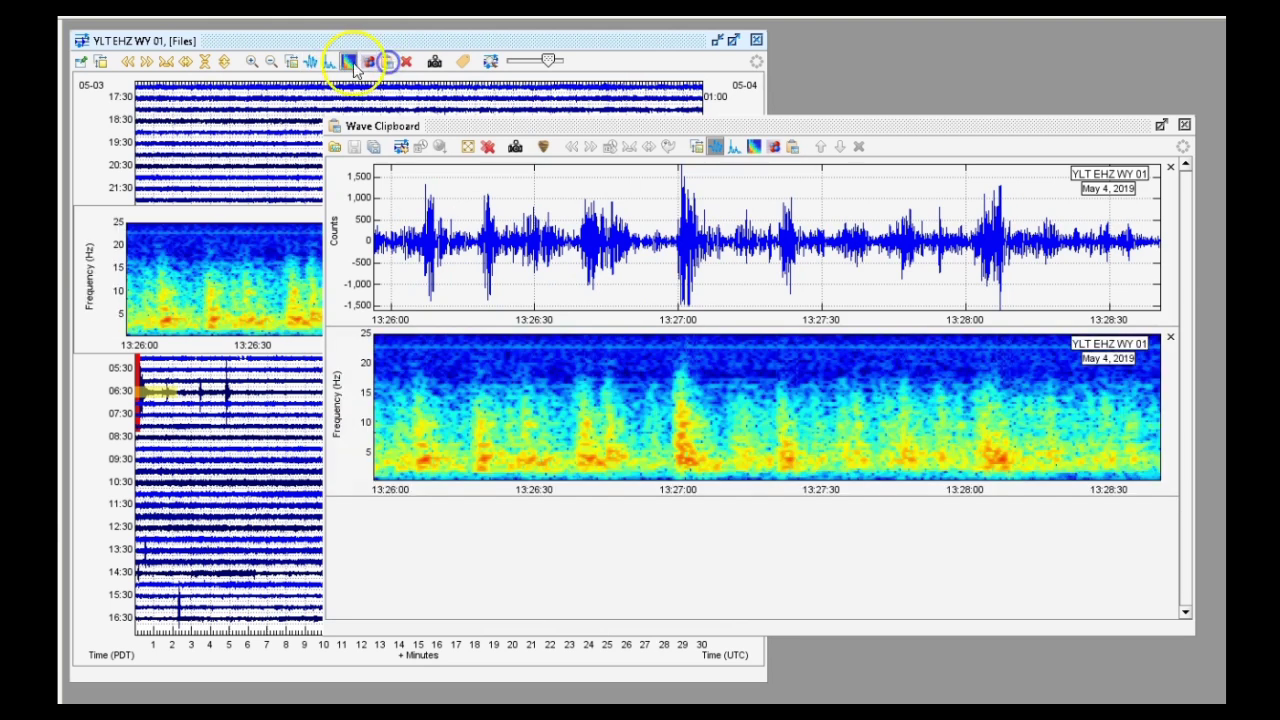
Add the swarm's power spectra with log power and log frequency turned off.
left_click(333, 62)
left_click(291, 62)
left_click(560, 266)
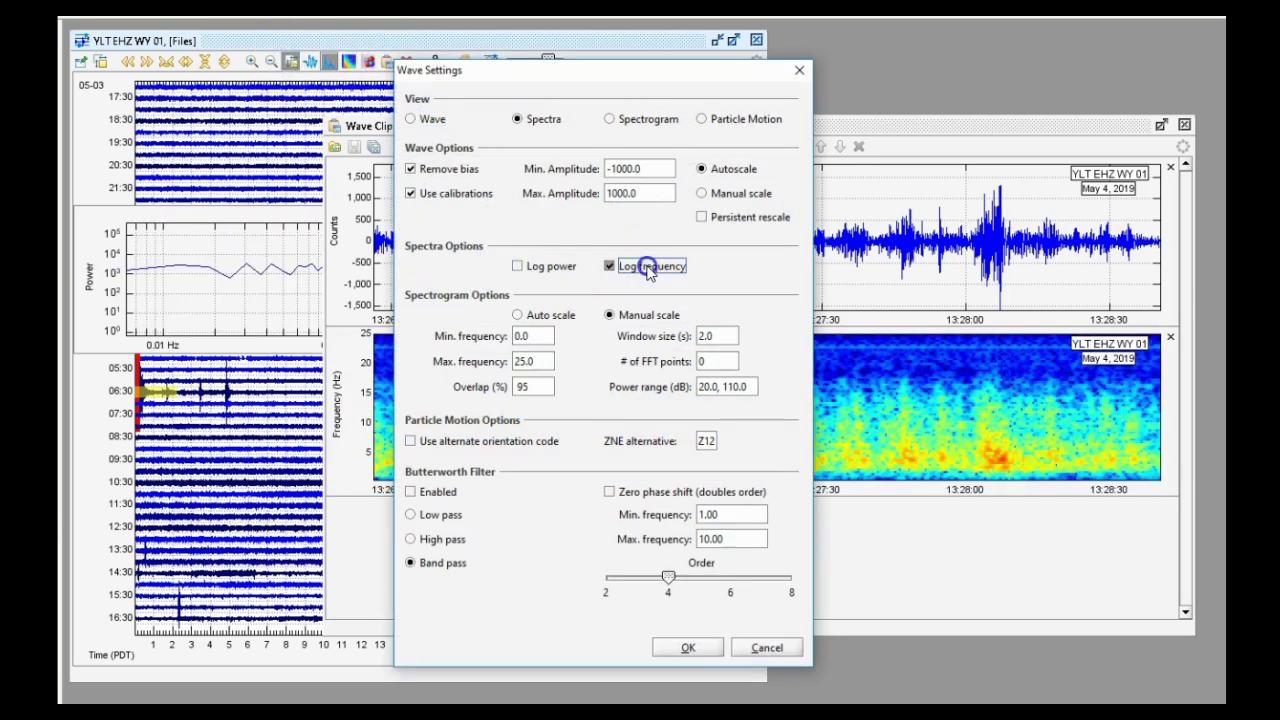
left_click(645, 265)
left_click(689, 644)
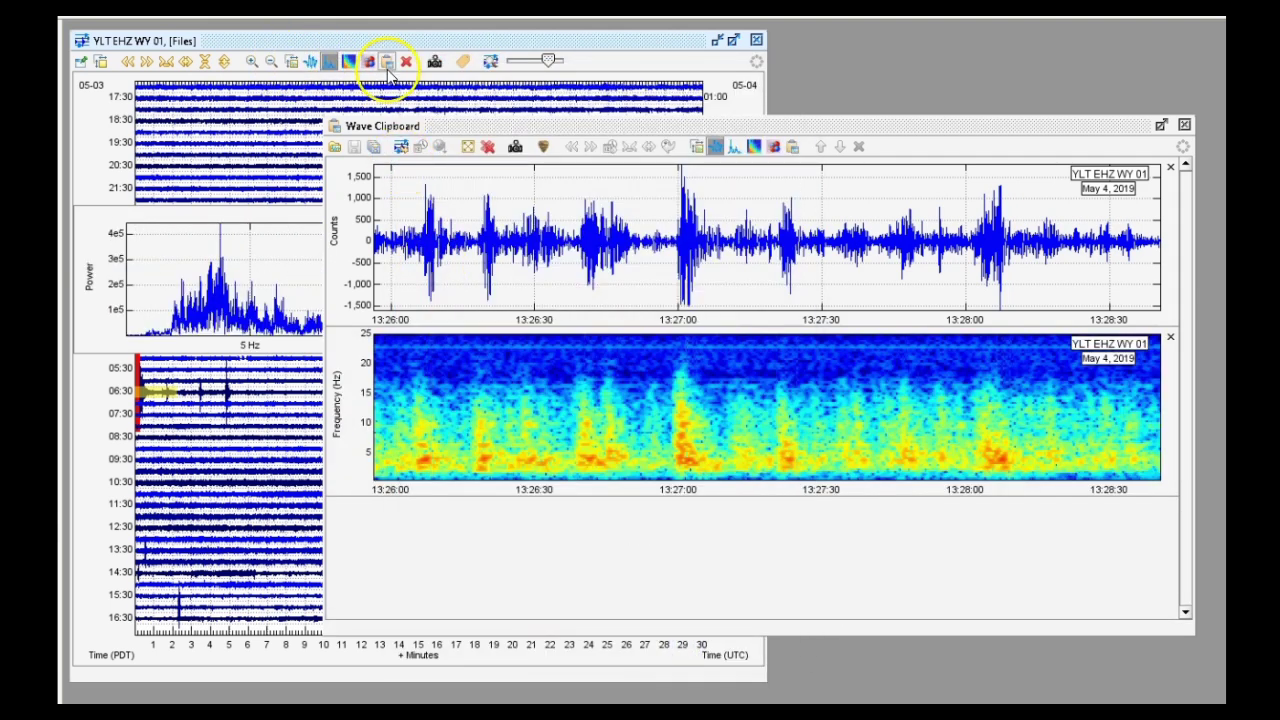
left_click(388, 62)
Save the clipboard capture as the image 3.png.
left_click(513, 146)
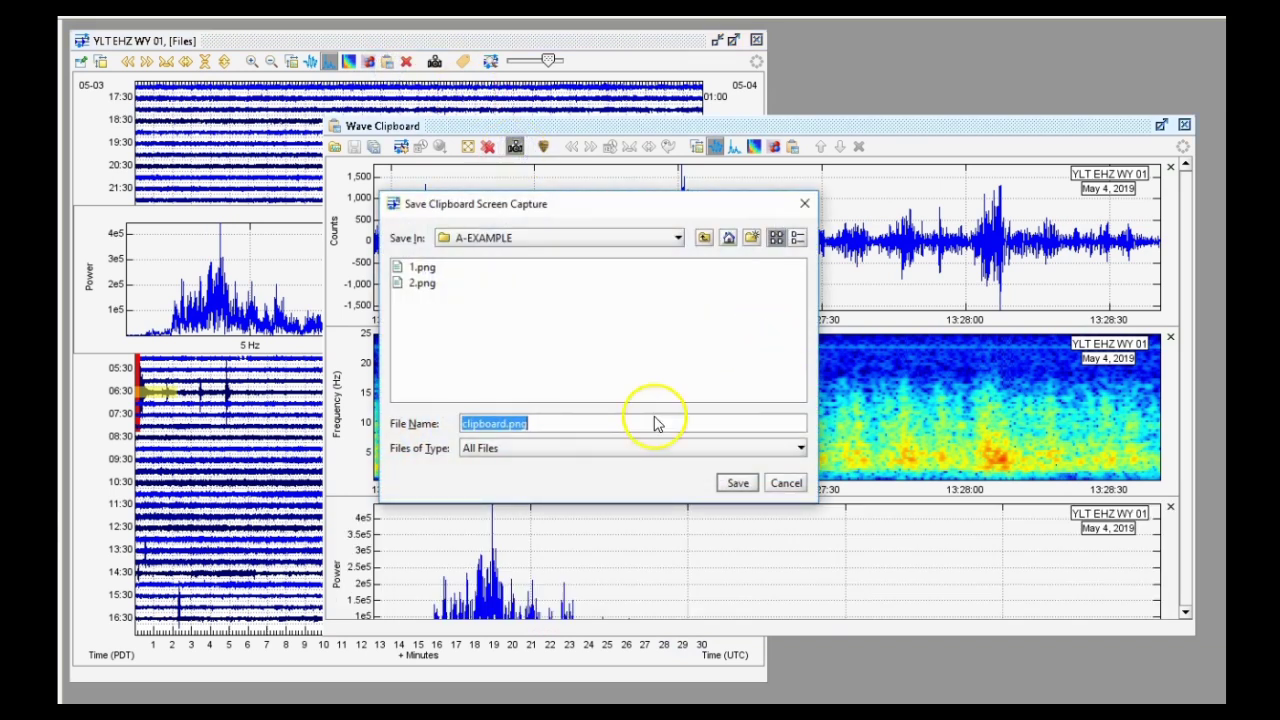
left_click(503, 423)
type("3")
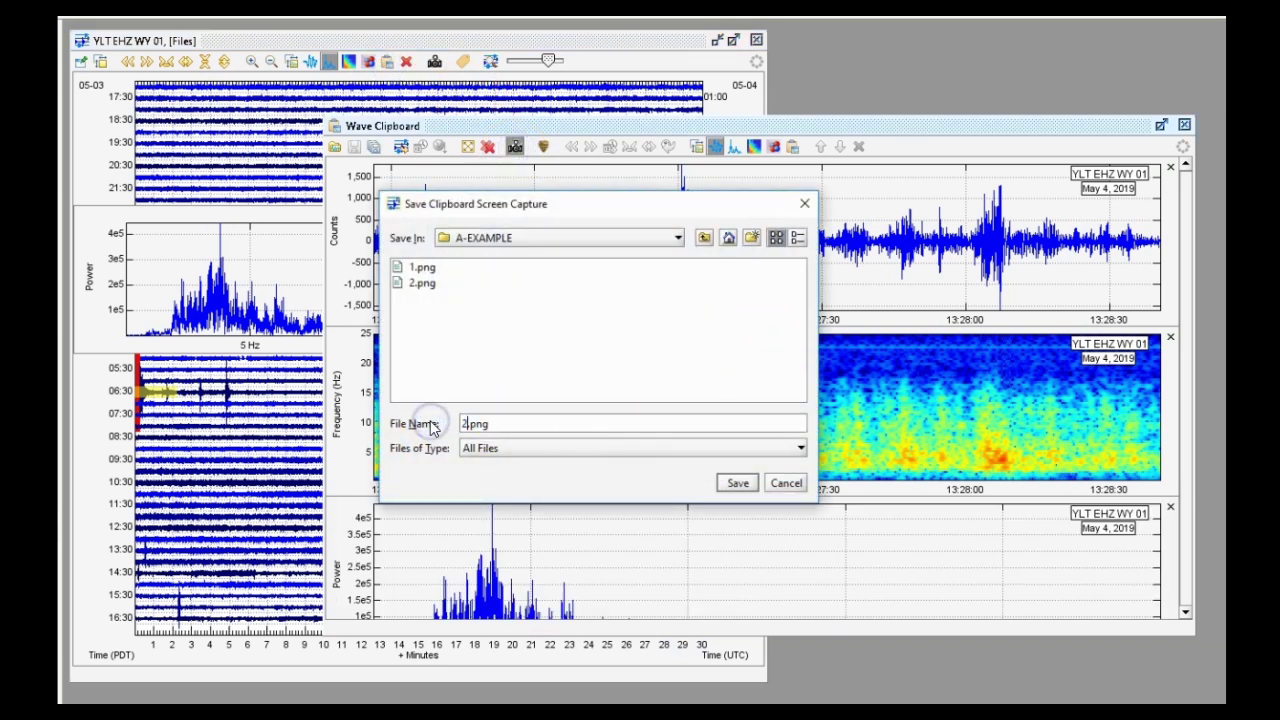
key("Return")
left_click(545, 376)
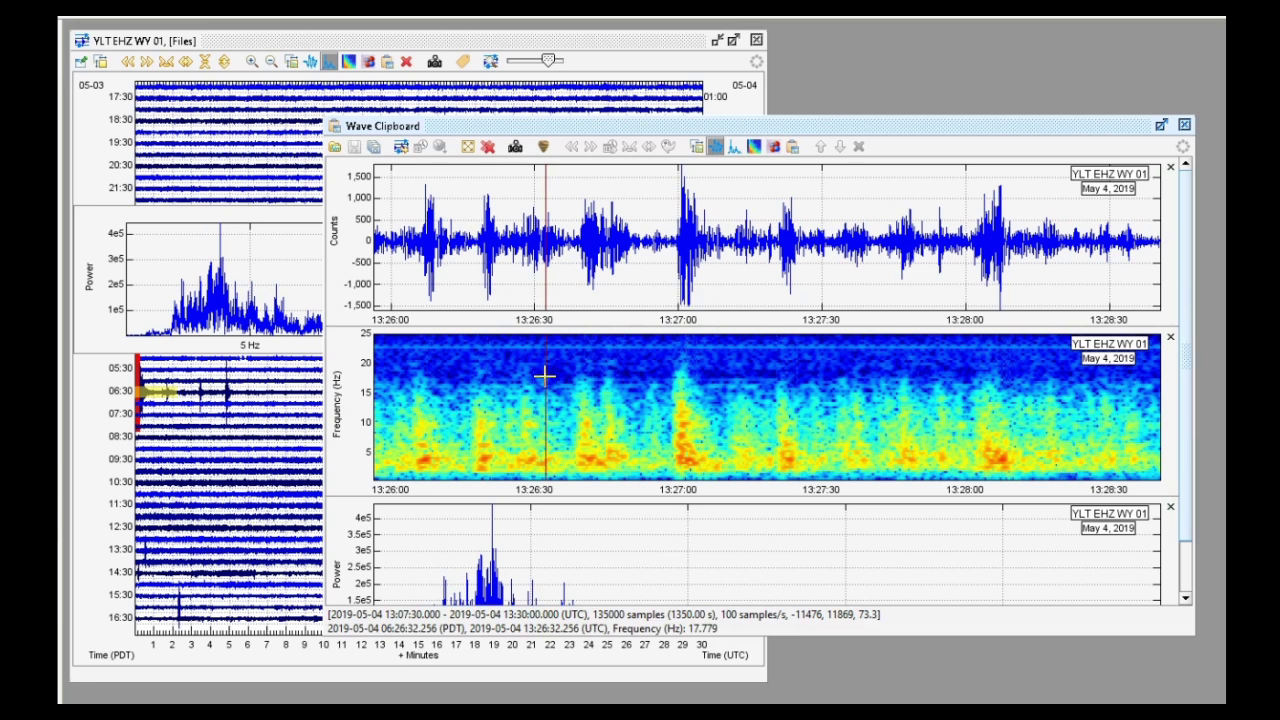
left_click(518, 45)
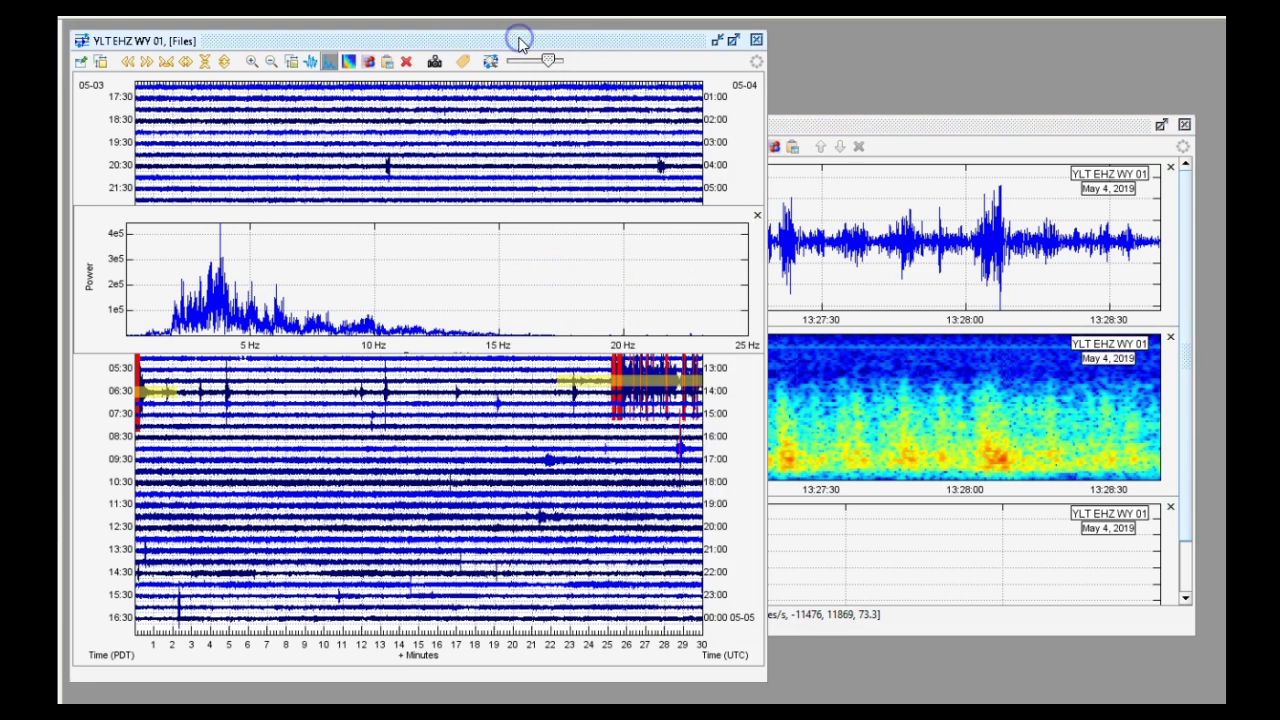
left_click(918, 140)
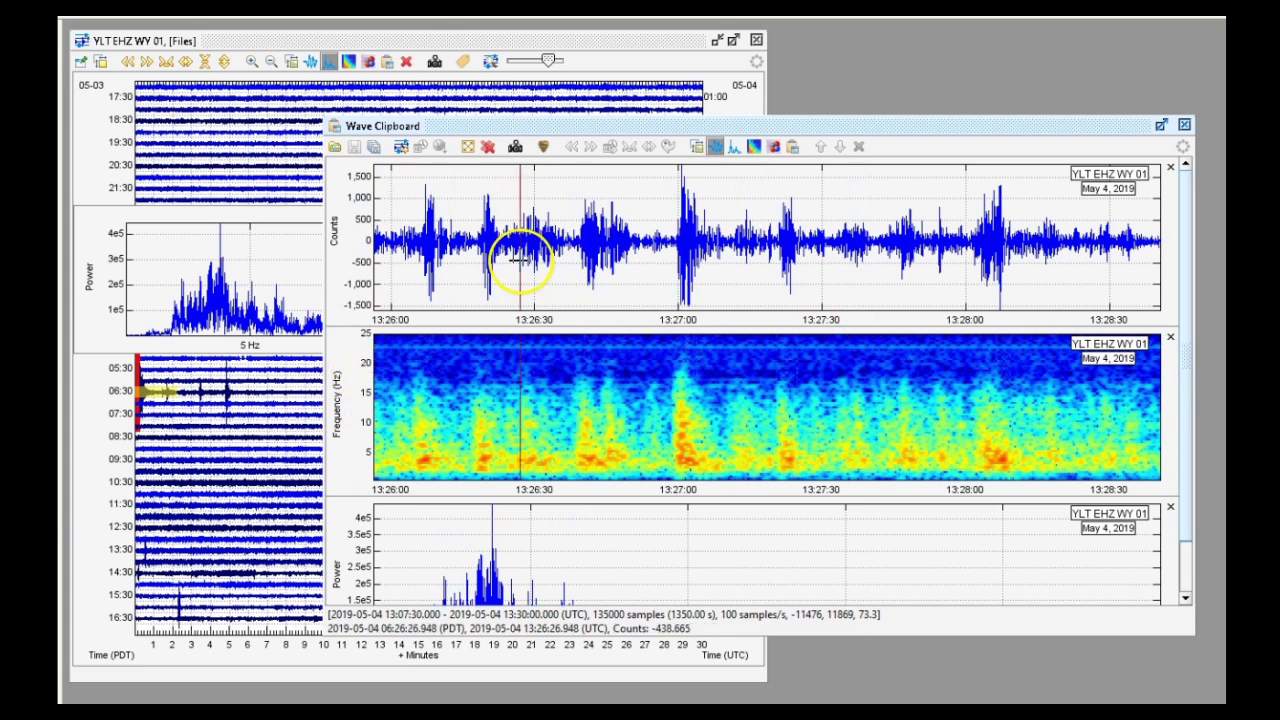
Mark a time point on the swarm waveform and select the clipboard's waveform plot.
left_click(620, 280)
left_click(706, 286)
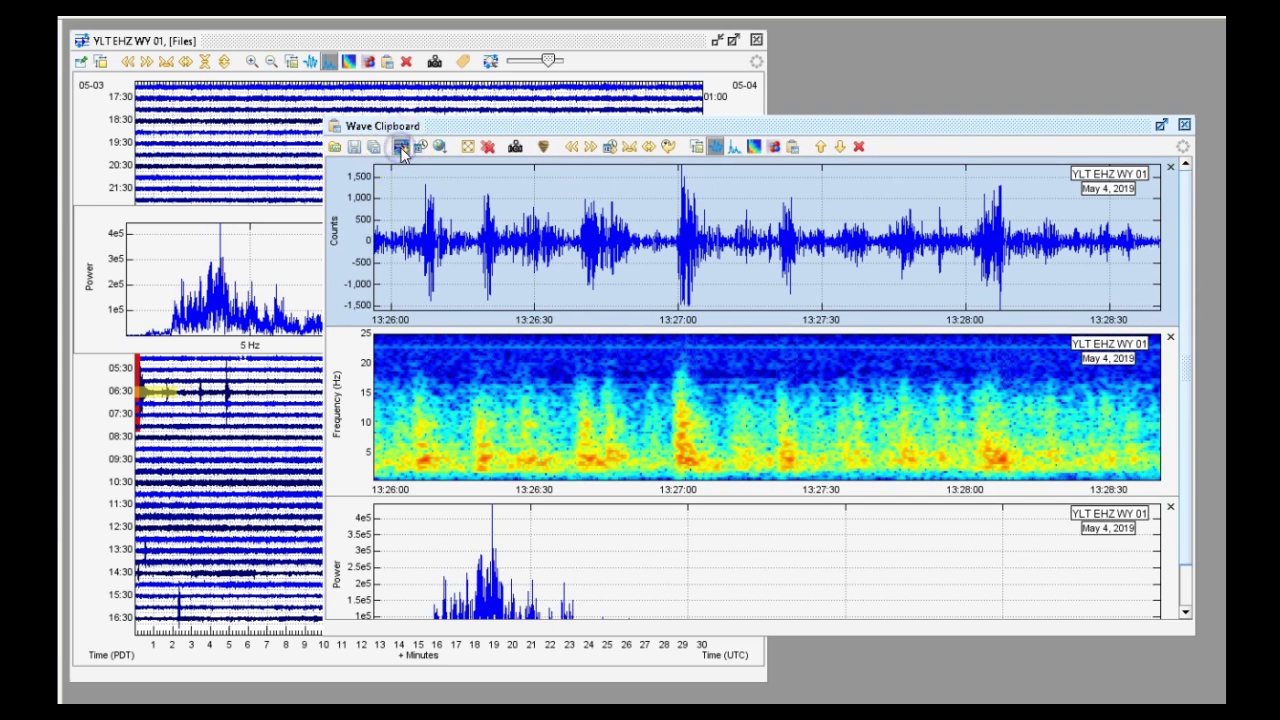
Preview the 06:30, 10:30 and 11:00 rows and 13:27–13:34, then clear the clipboard.
left_click(200, 392)
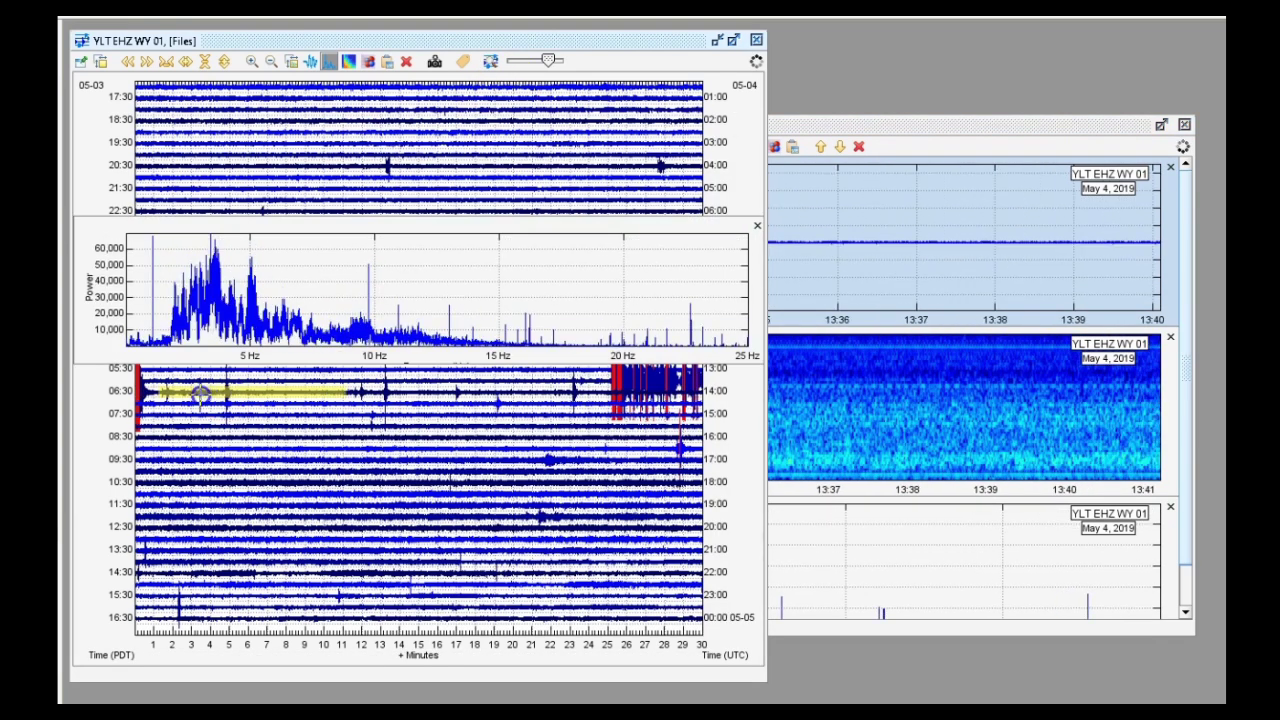
left_click(238, 481)
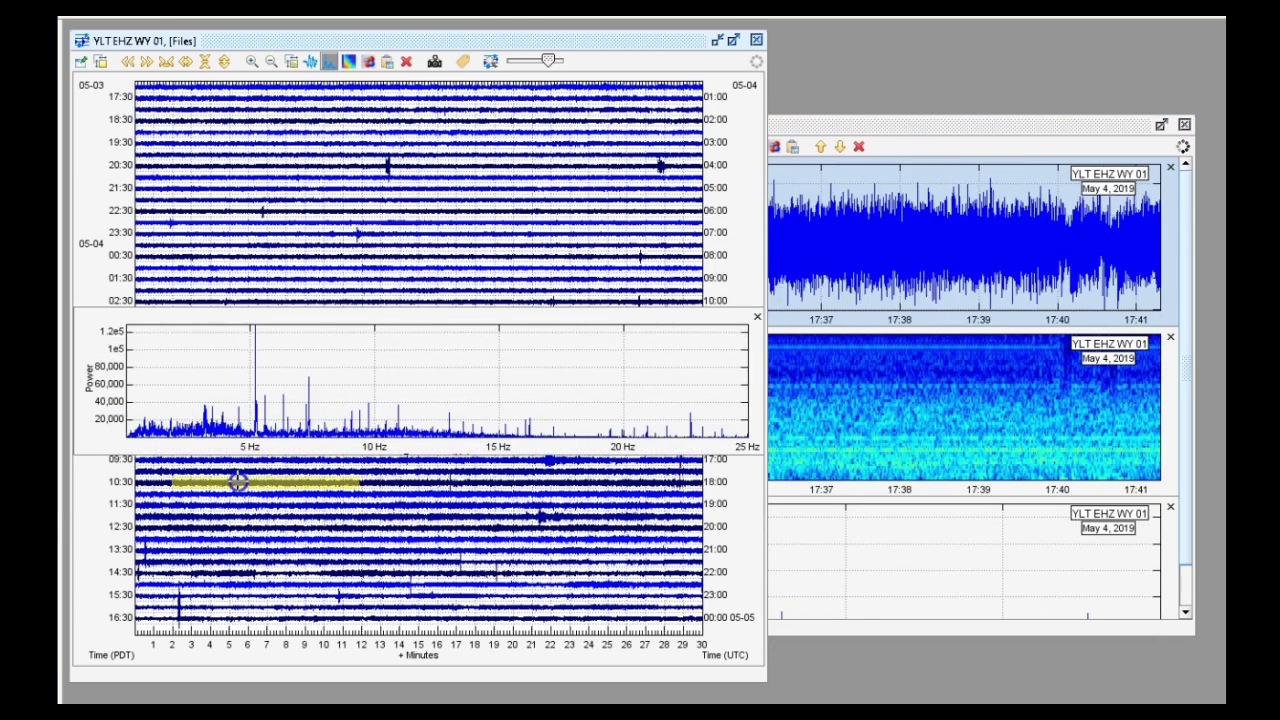
left_click(934, 200)
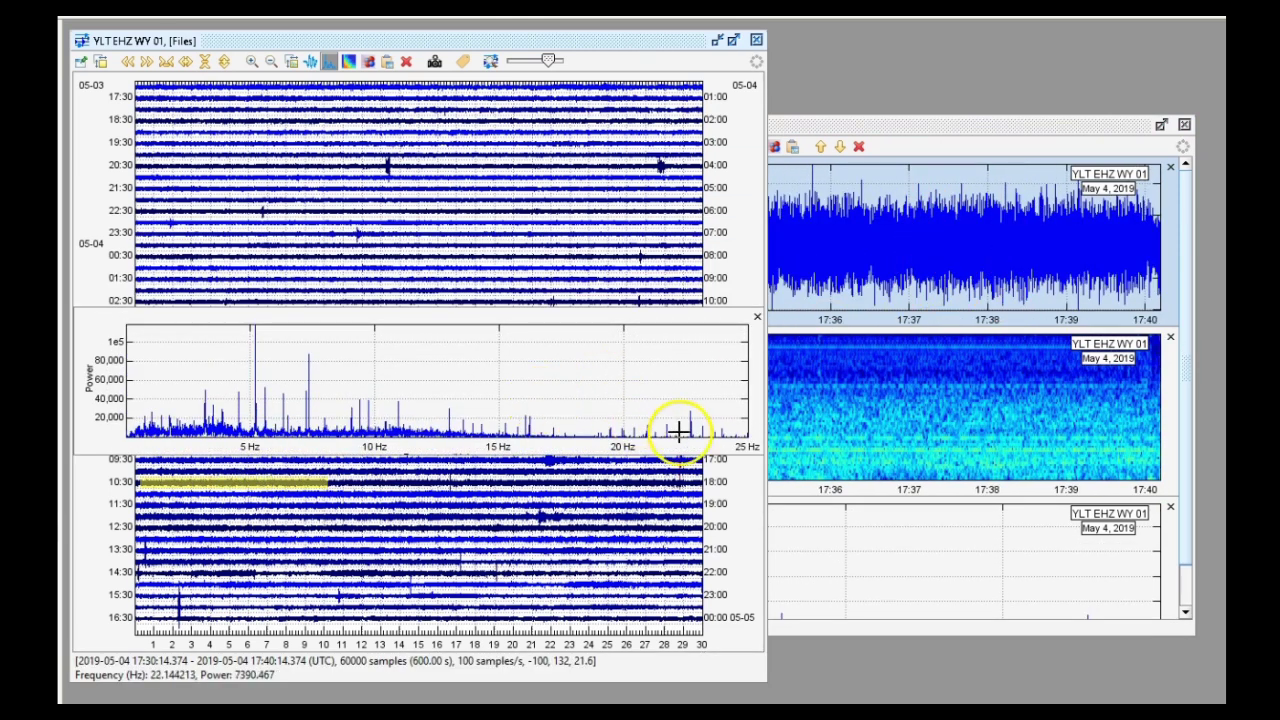
left_click(612, 491)
left_click(643, 381)
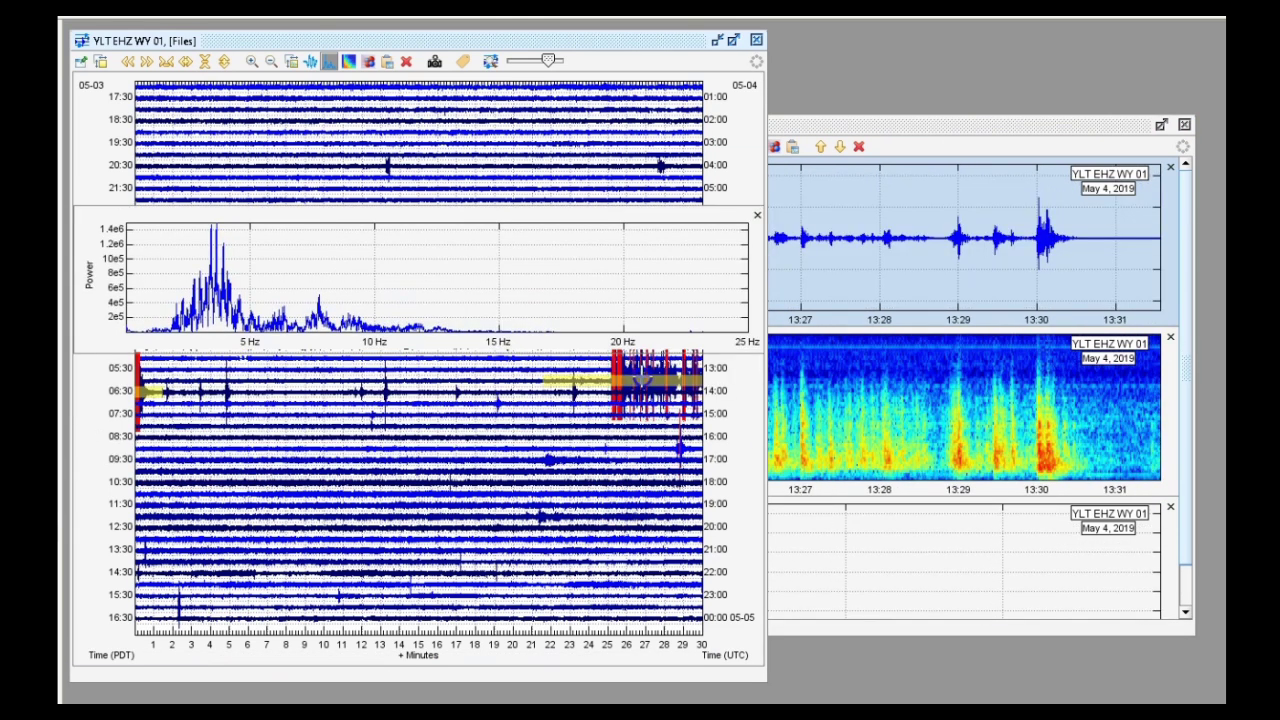
left_click_drag(643, 381, 698, 376)
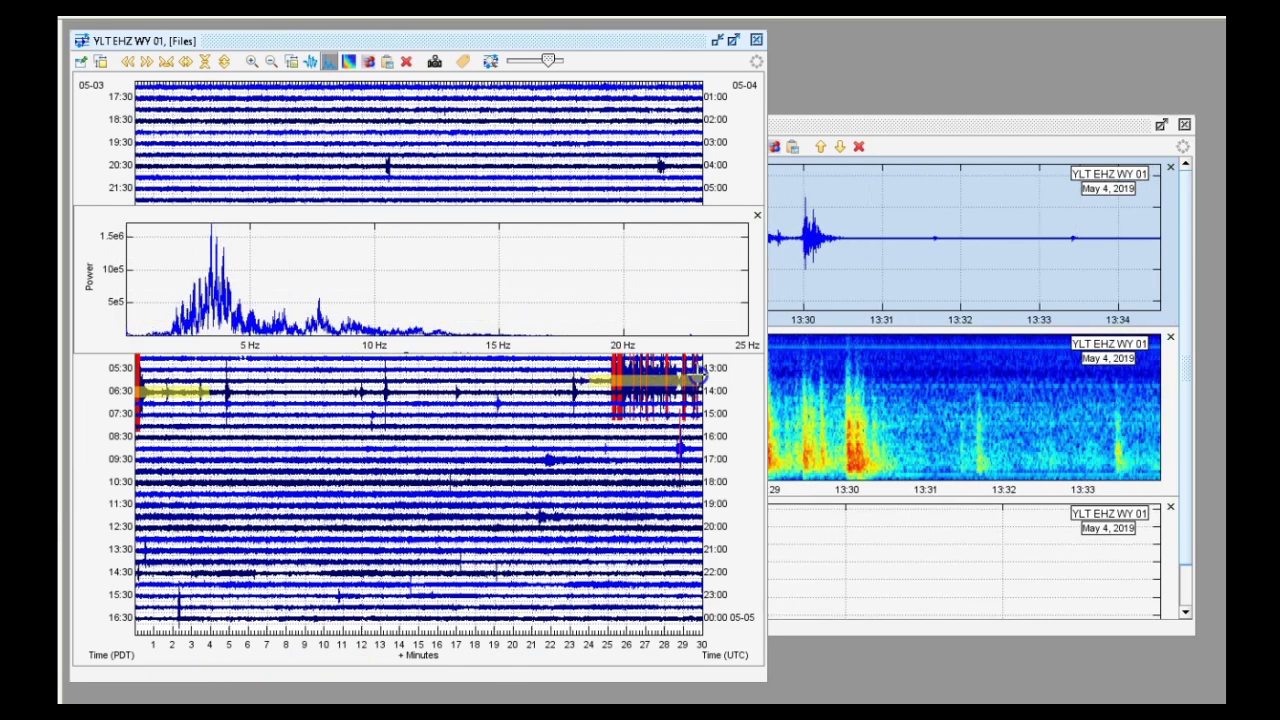
left_click(872, 126)
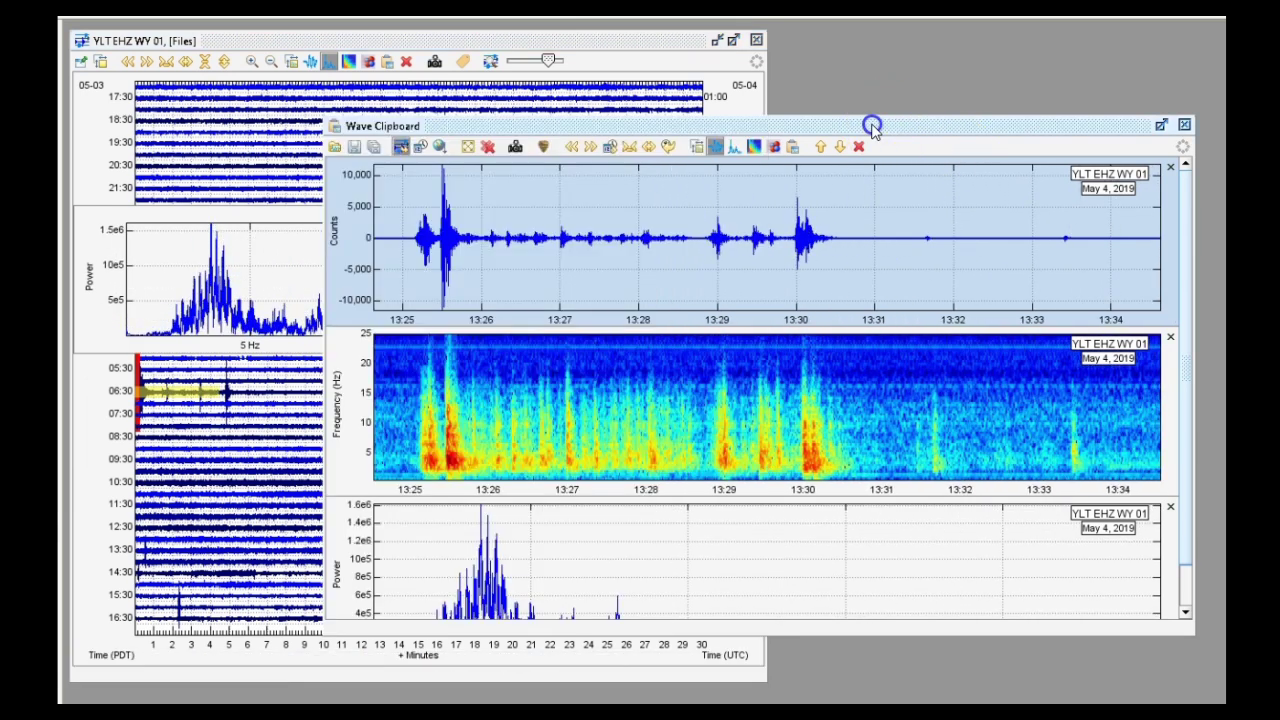
left_click(487, 146)
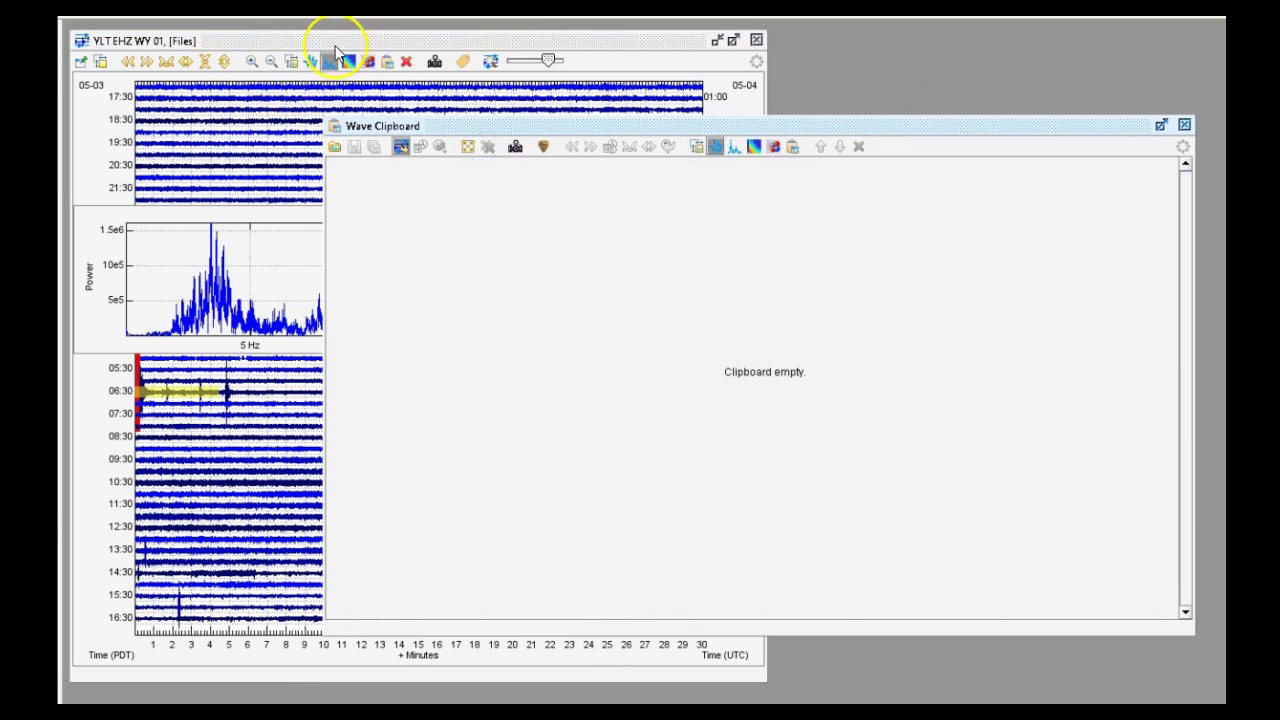
Zoom the waveform to 13:25–13:30:30 and copy its wave, spectrogram and power spectrum views.
left_click(310, 61)
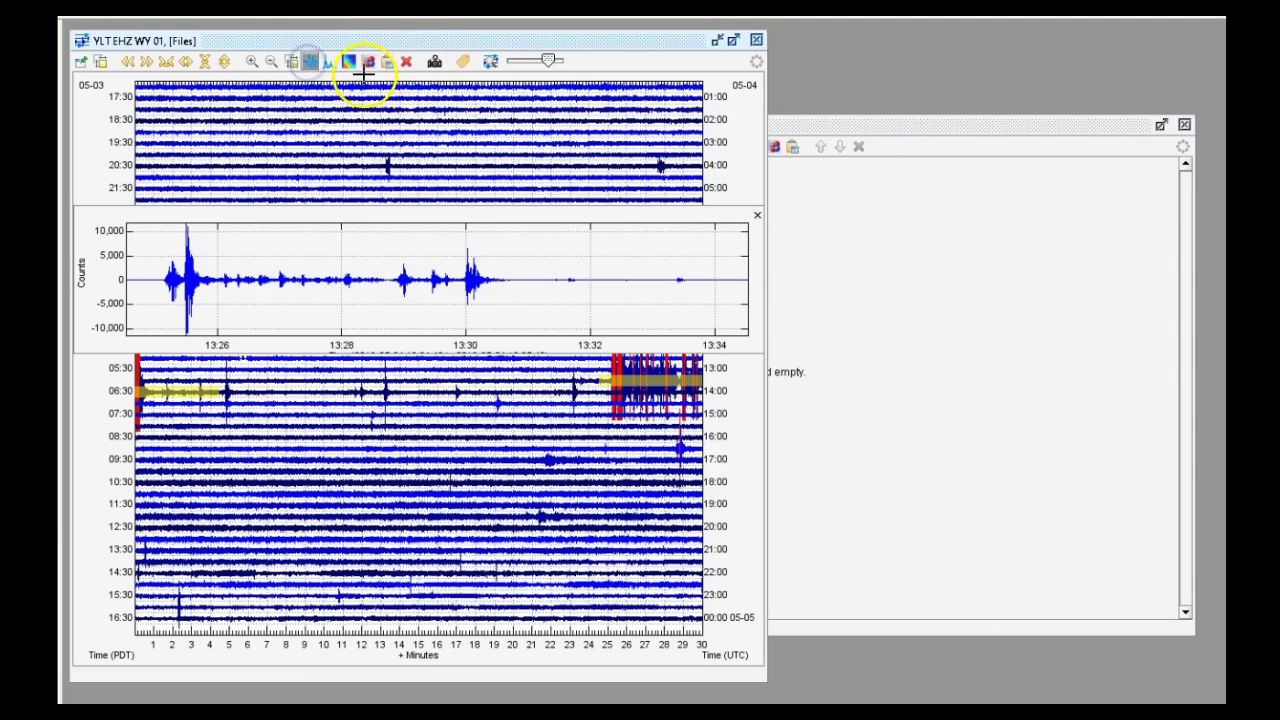
left_click_drag(157, 320, 505, 283)
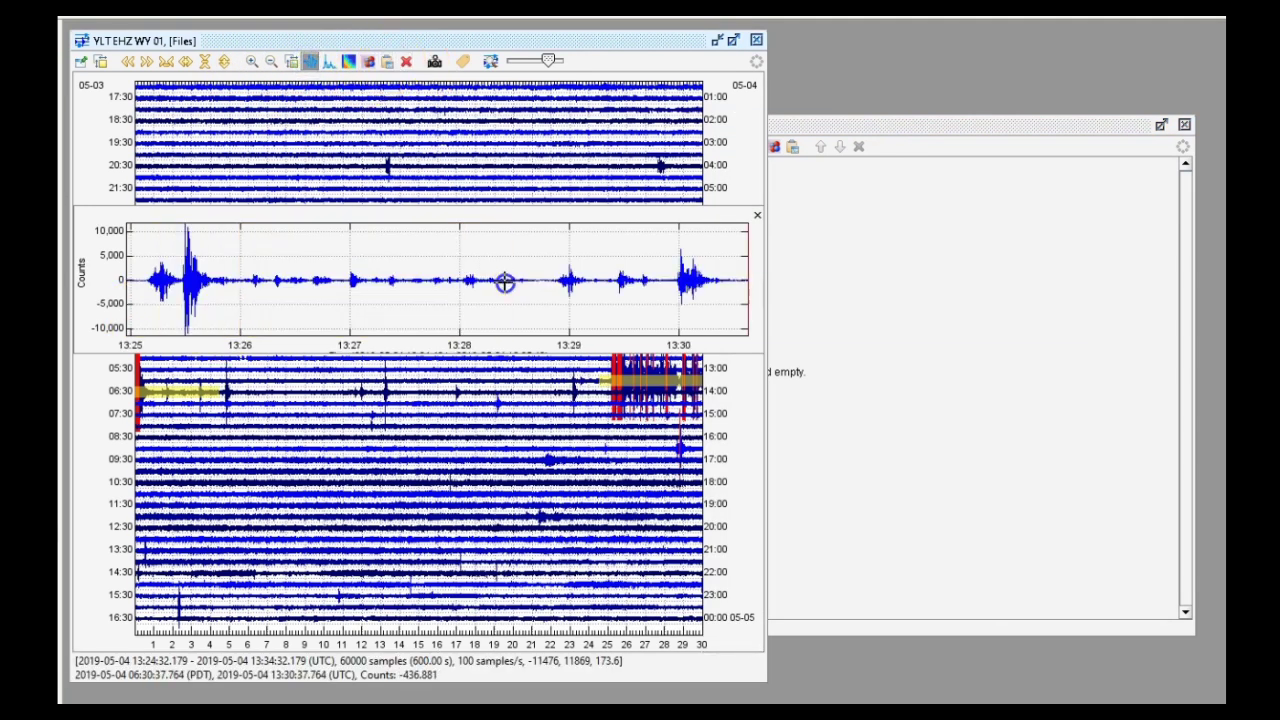
left_click(386, 61)
left_click(347, 61)
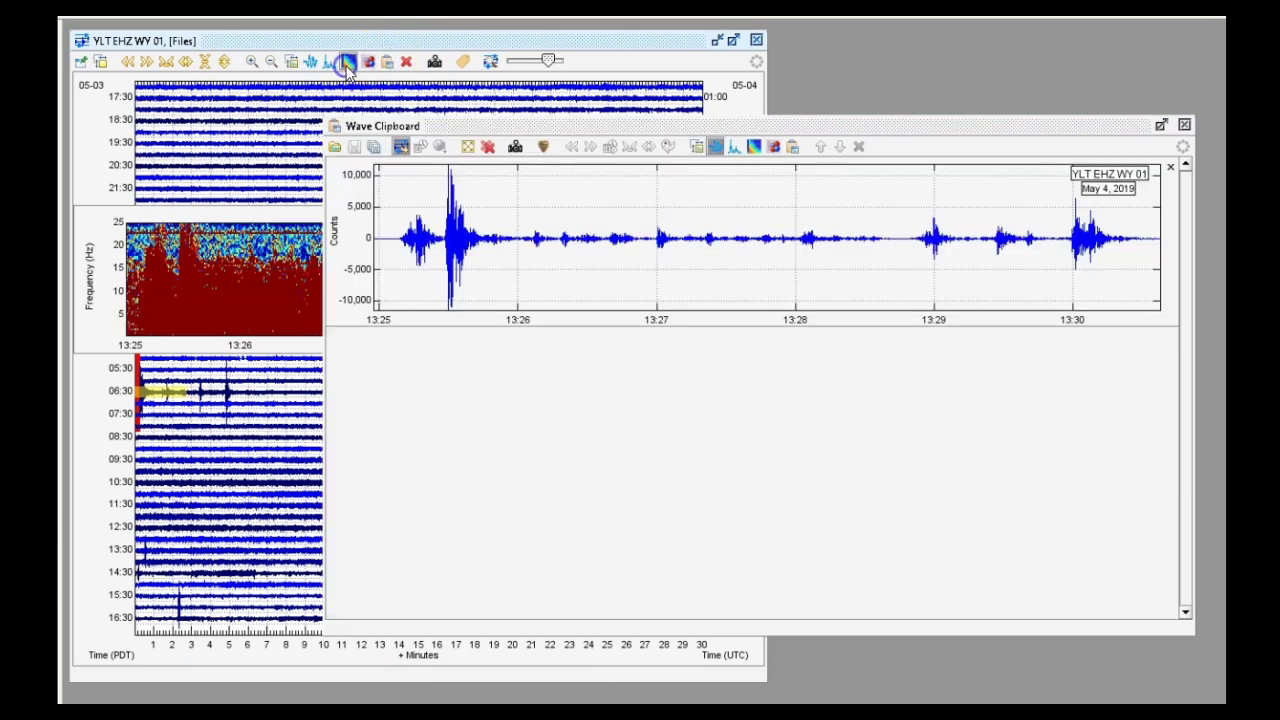
left_click(386, 61)
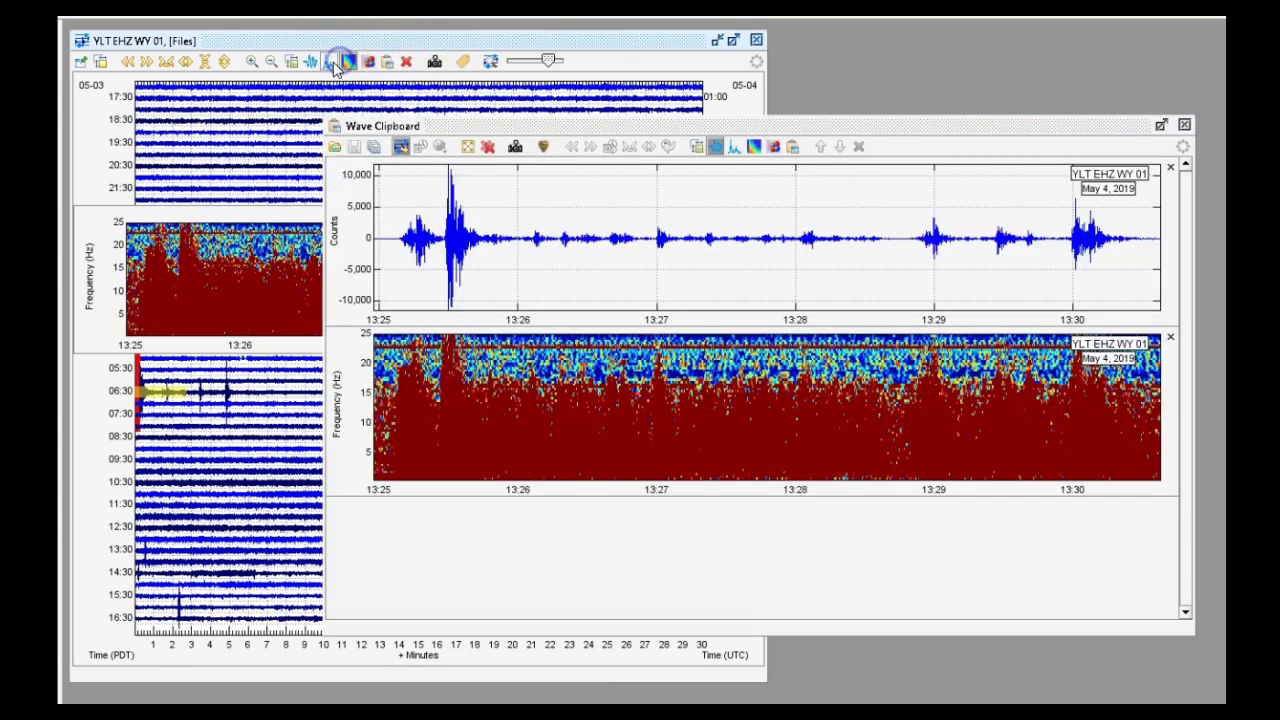
left_click(333, 62)
left_click(290, 61)
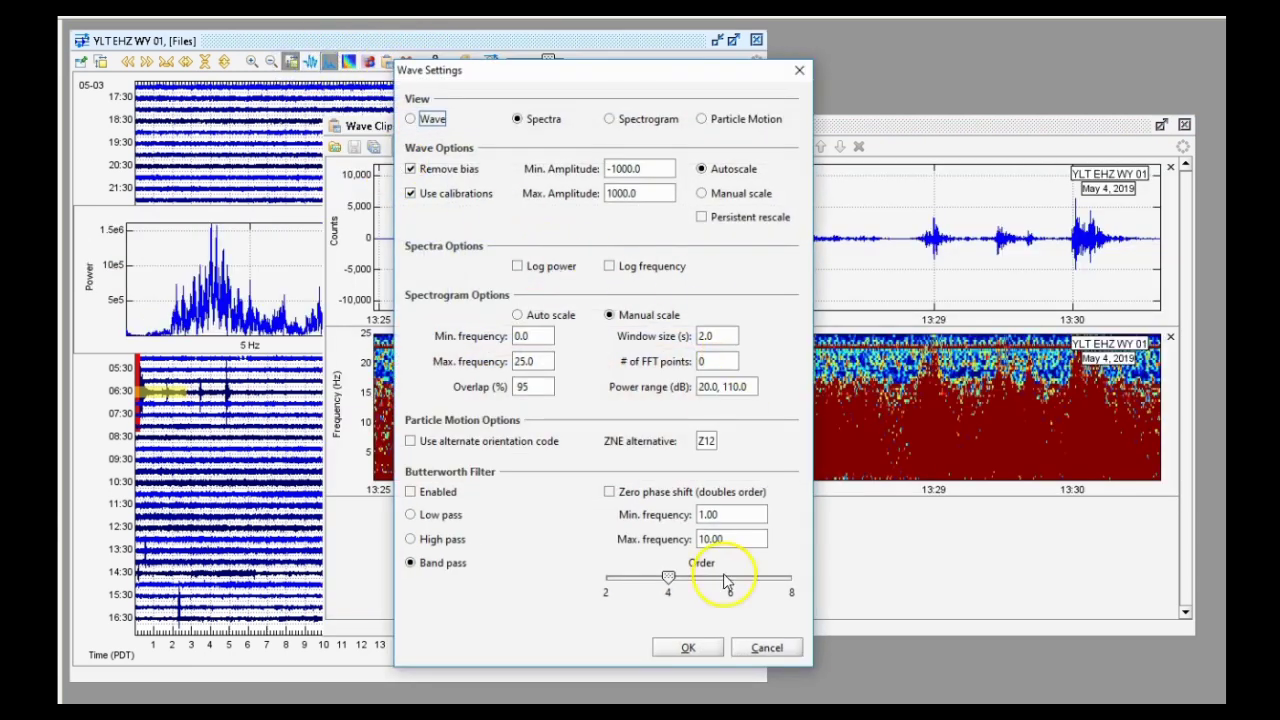
left_click(688, 647)
left_click(388, 61)
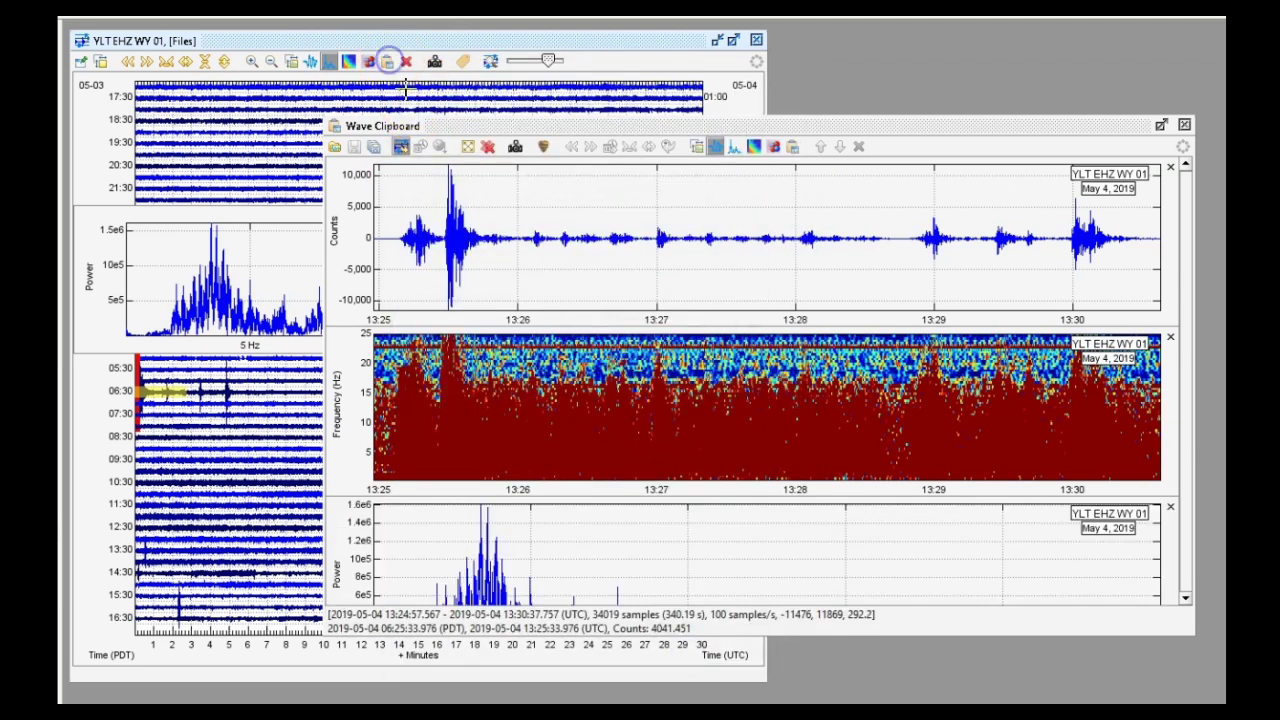
left_click(400, 148)
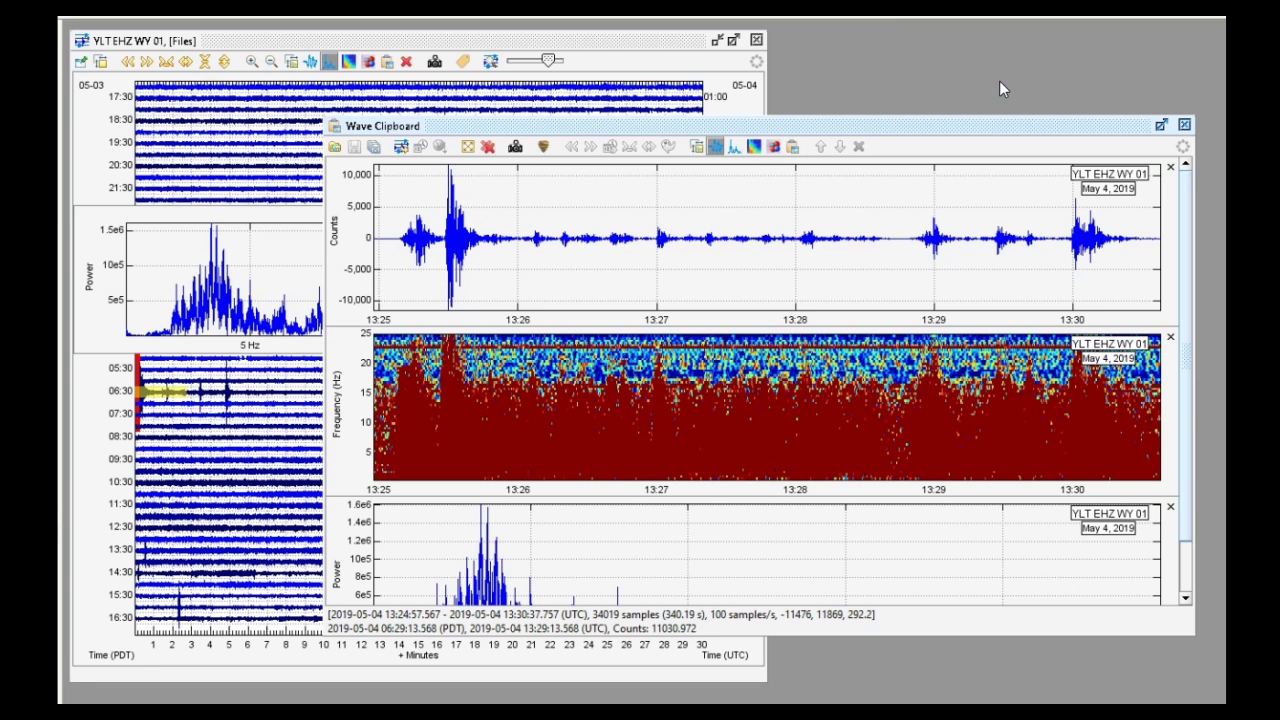
left_click(805, 410)
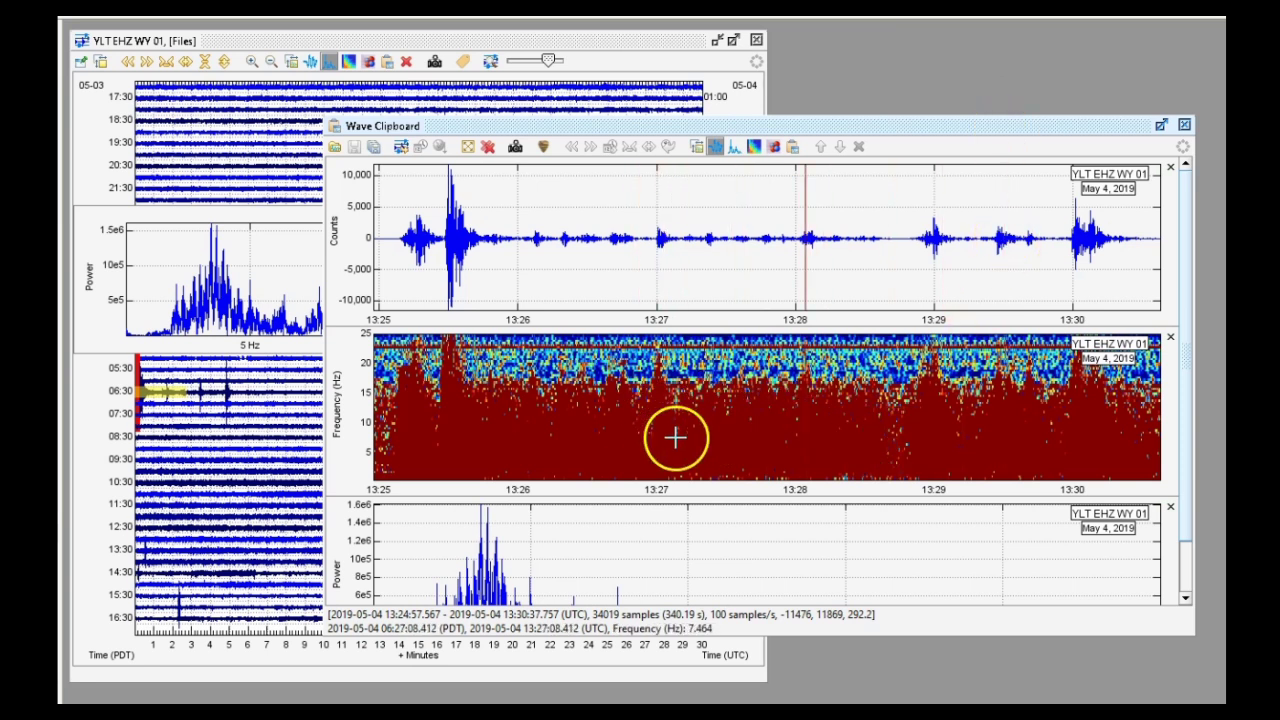
left_click(641, 423)
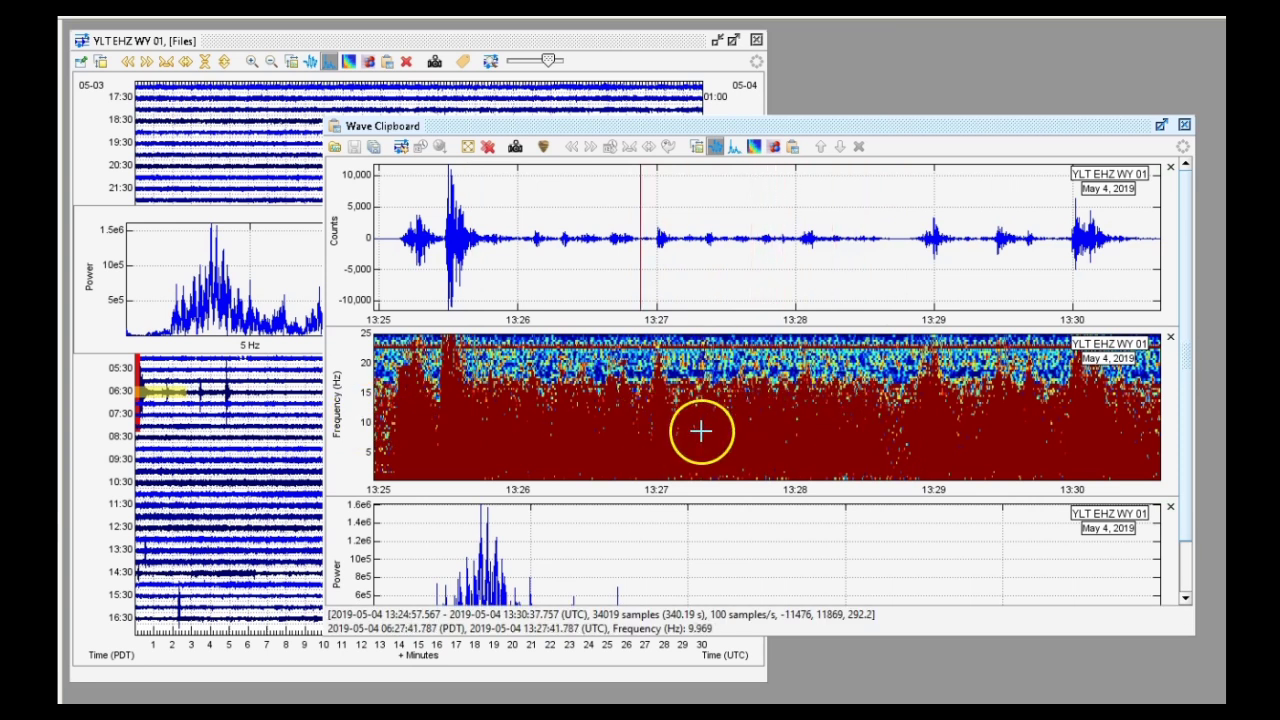